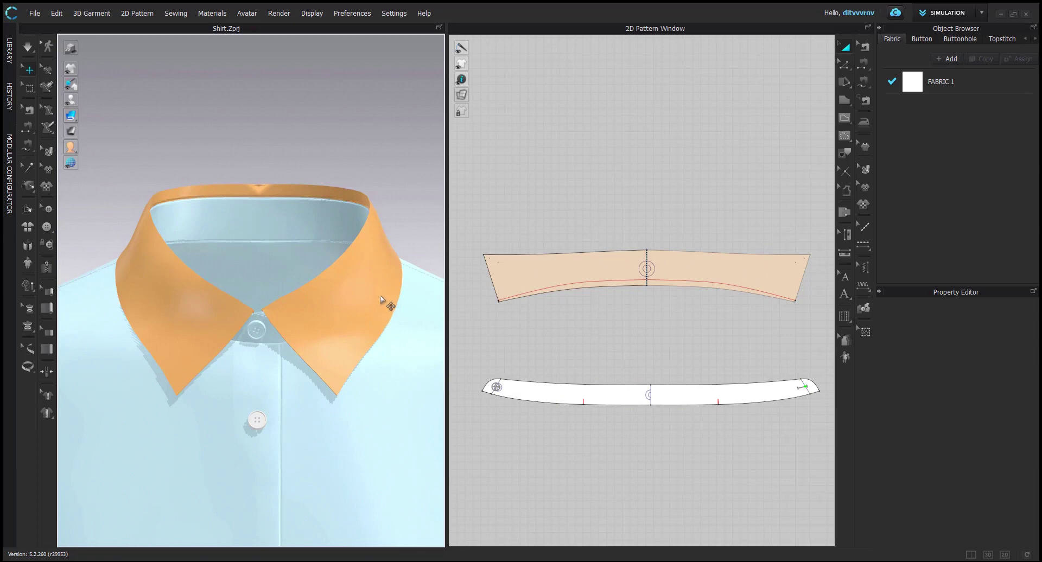
Examine the collar's folded edge on the 3D shirt from close up and across the whole garment
scroll(365, 311, up, 5)
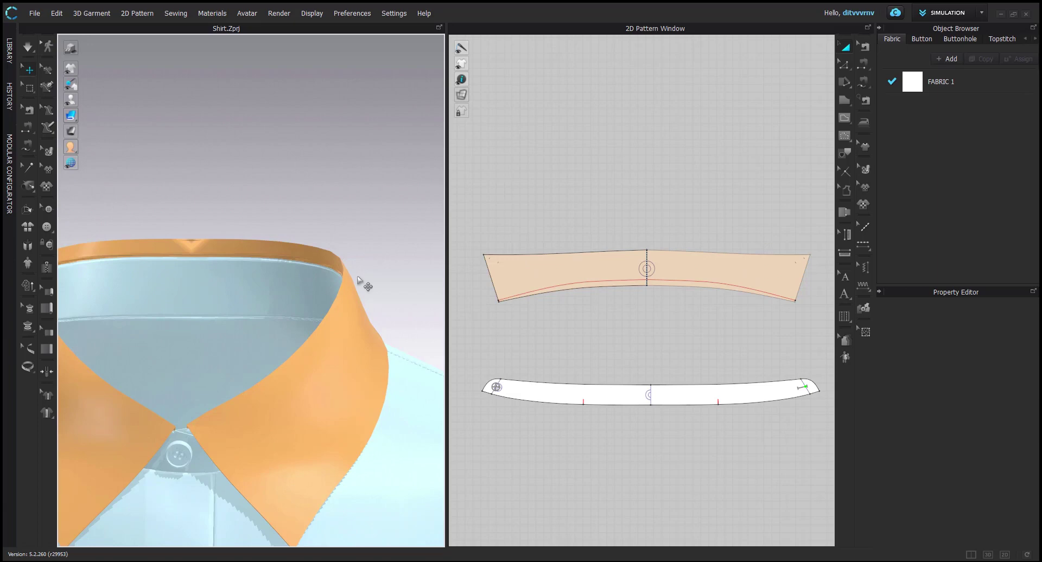
scroll(369, 271, up, 2)
scroll(372, 268, down, 2)
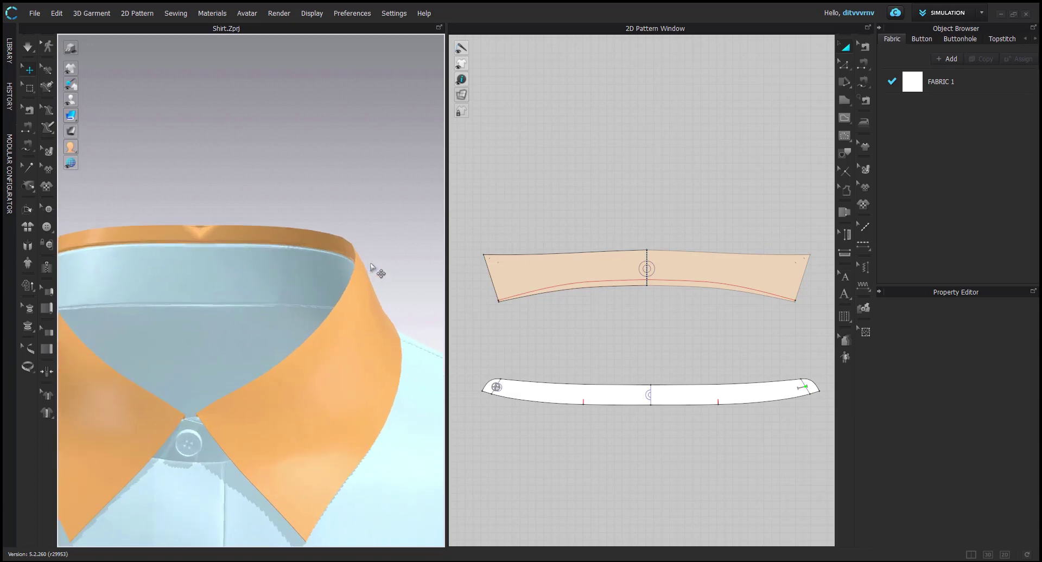
right_drag(356, 275, 330, 274)
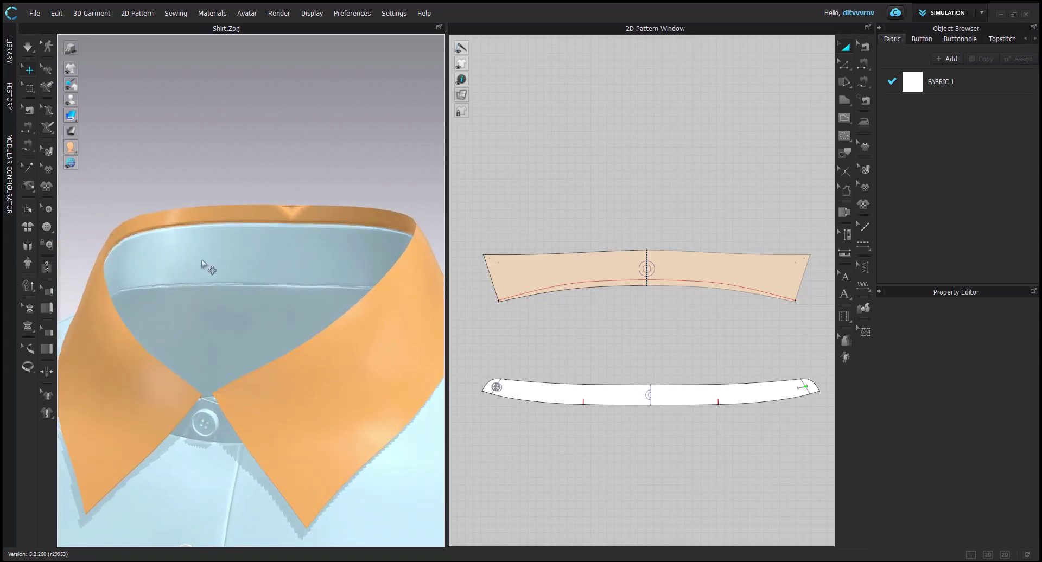
right_drag(260, 268, 307, 274)
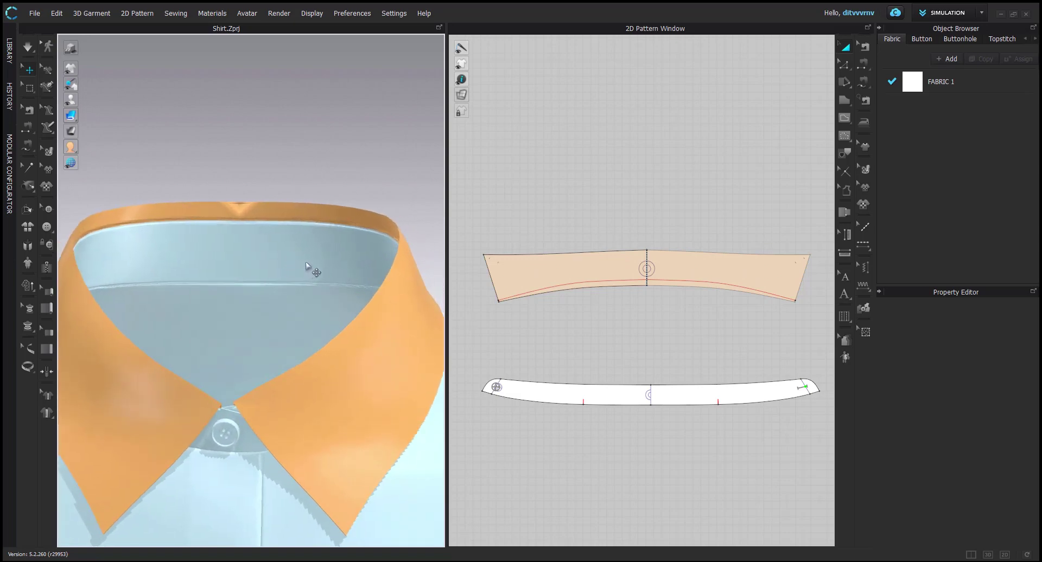
scroll(315, 264, down, 2)
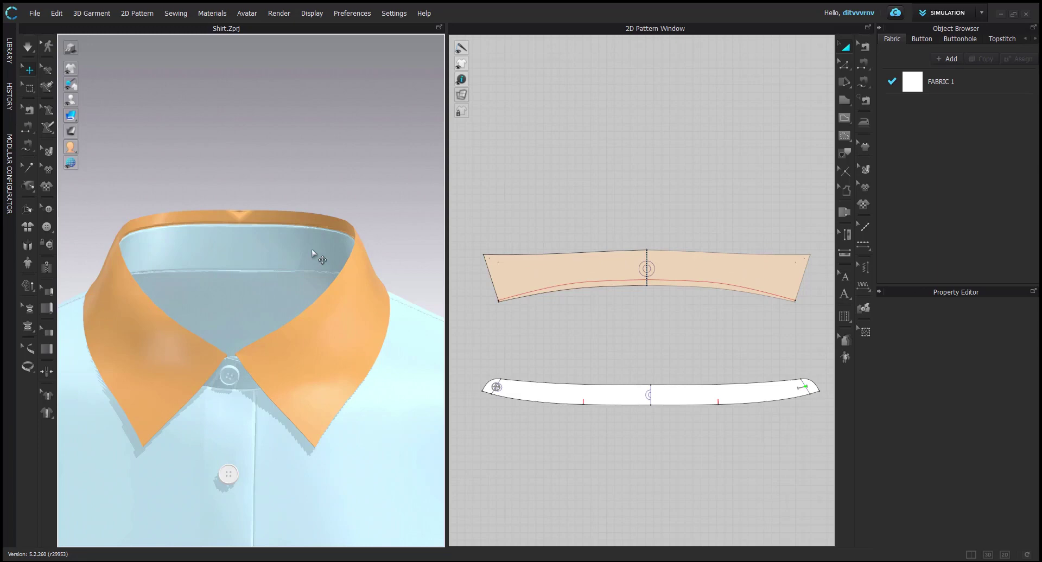
scroll(311, 249, down, 5)
scroll(300, 186, down, 2)
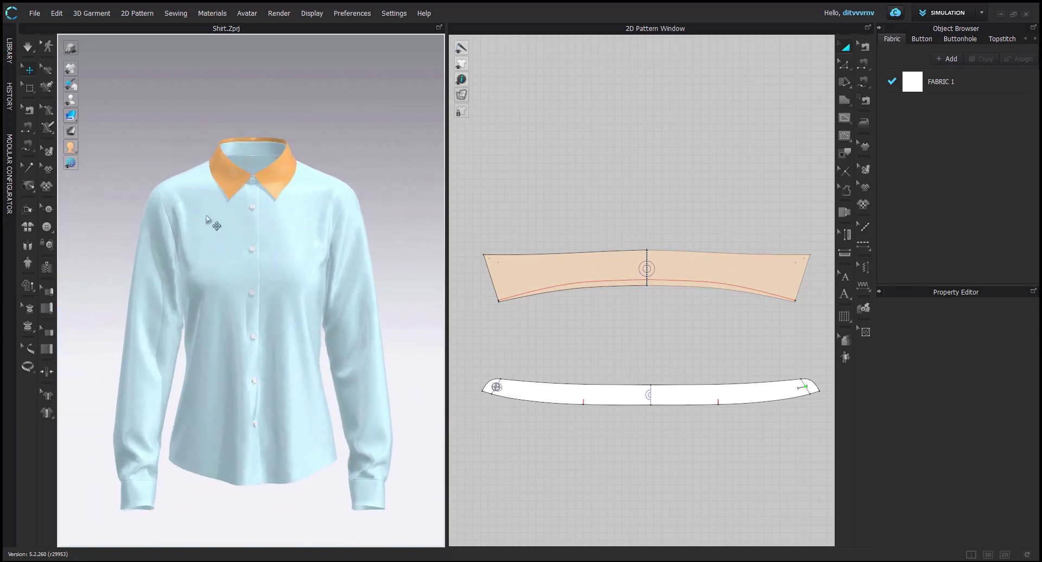
scroll(266, 293, up, 6)
scroll(246, 289, up, 1)
middle_drag(246, 288, 261, 286)
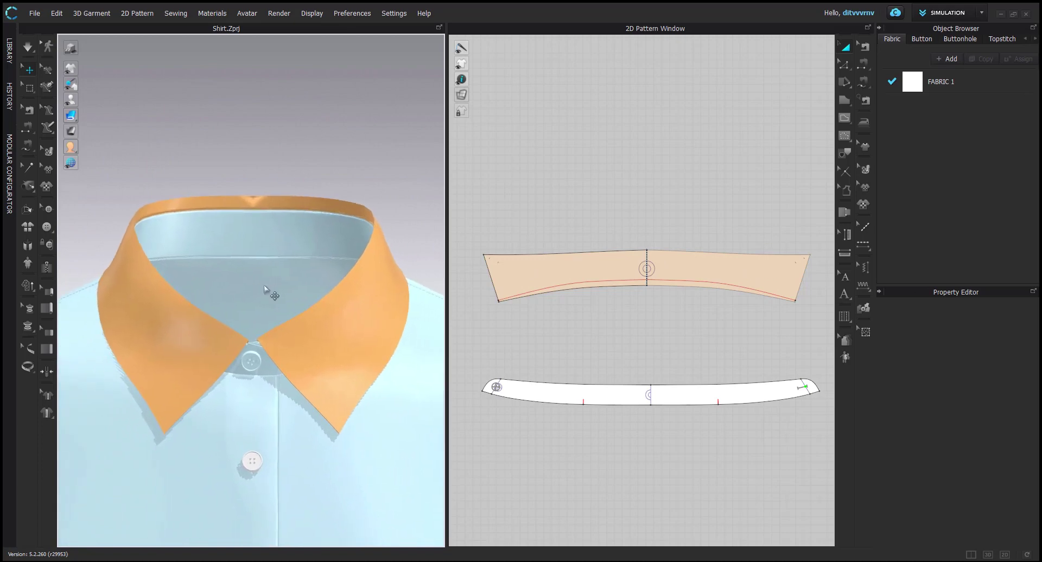
middle_drag(604, 335, 592, 331)
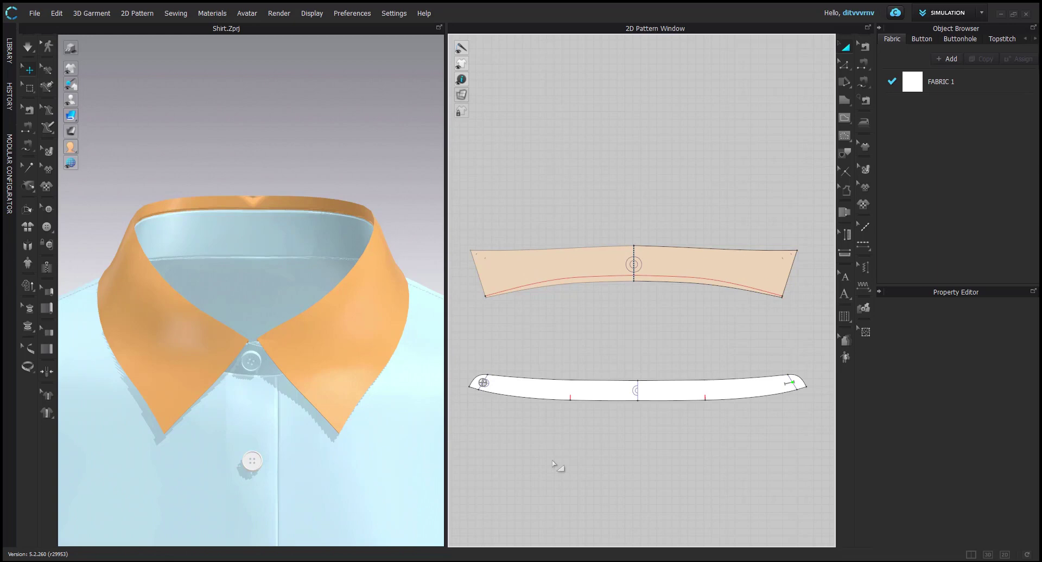
Check the fold strength and fold angle of the curved internal line on the collar pattern
click(559, 386)
click(516, 286)
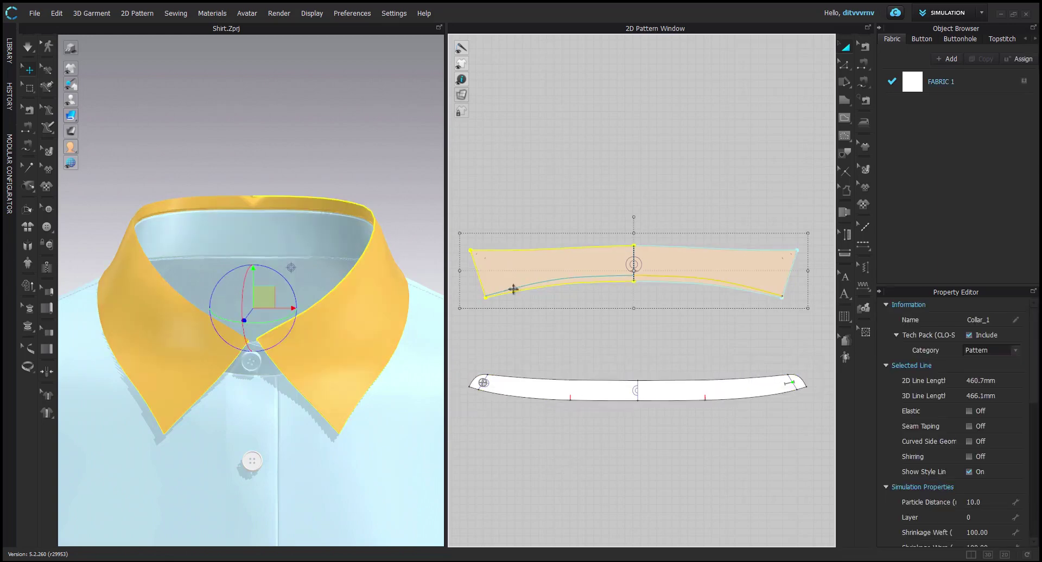
click(555, 278)
click(566, 341)
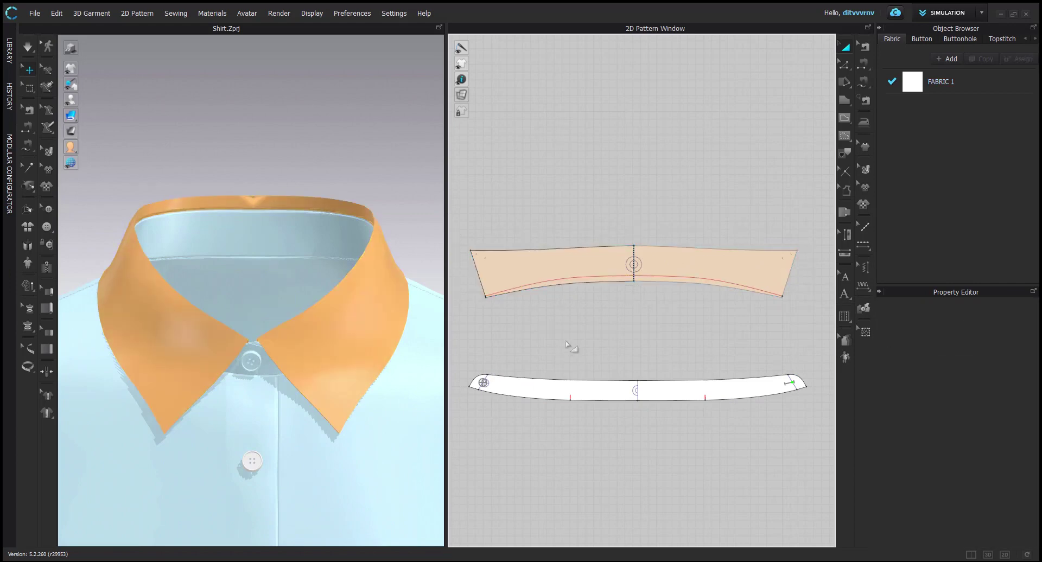
click(539, 282)
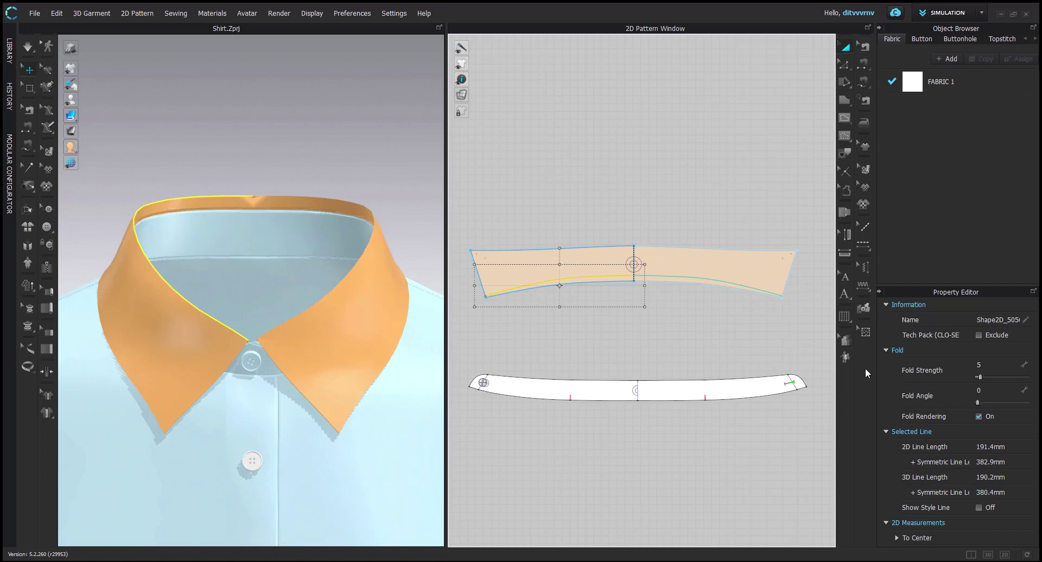
click(711, 336)
click(570, 278)
click(666, 356)
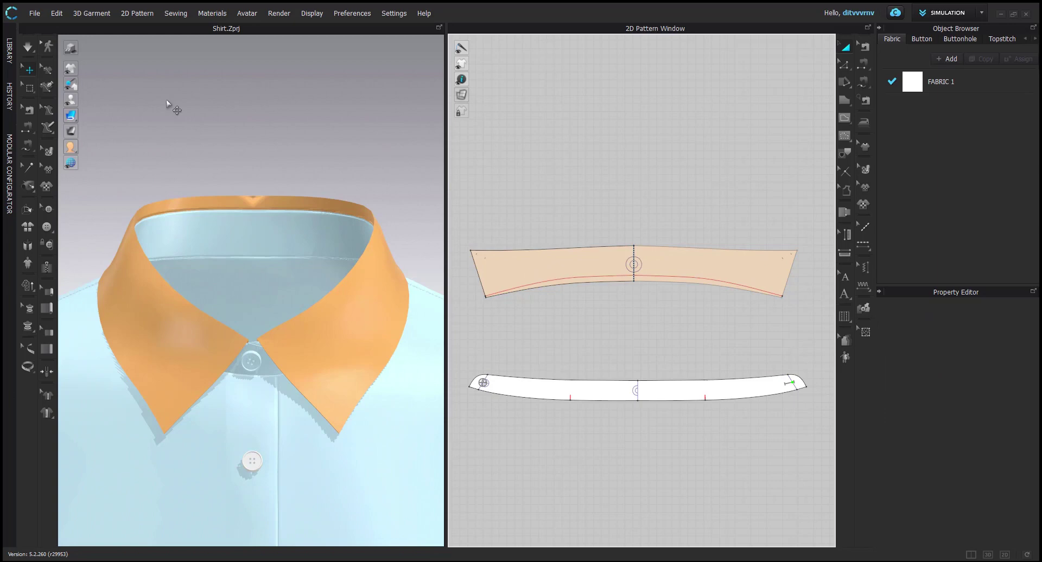
Show the 3D garment as a thin textured surface without thickness and select the collar's fold line
mouse_move(71, 115)
click(86, 115)
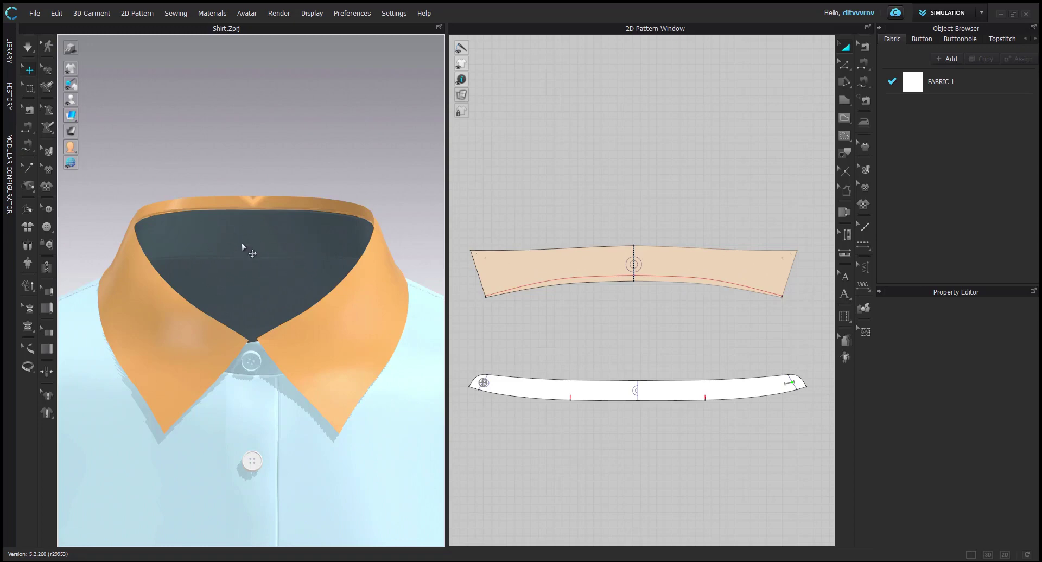
click(345, 316)
click(522, 286)
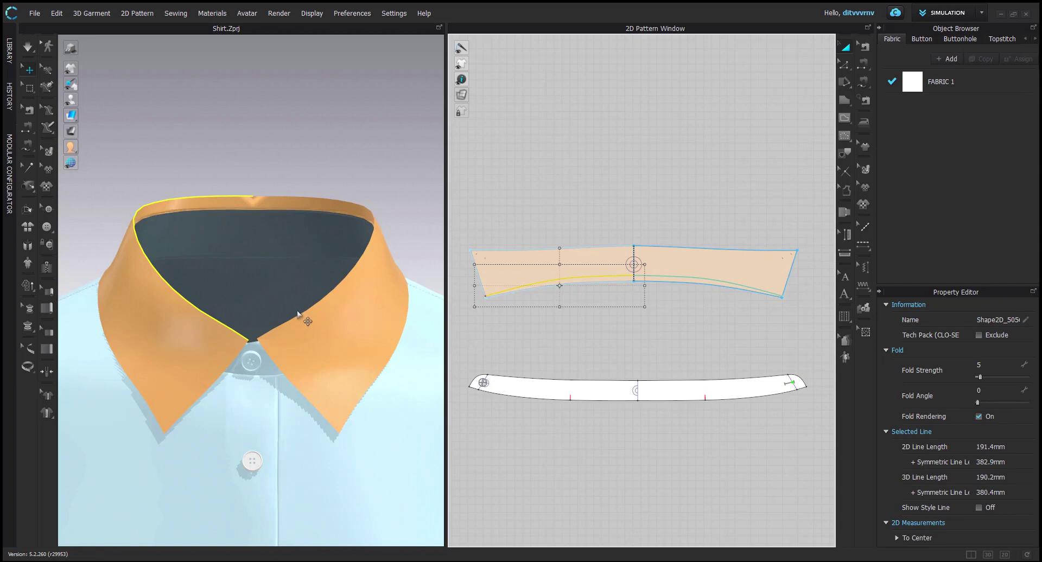
Flip the collar's normal so its back face shows outward, and check the fold line's angle
click(353, 307)
right_click(354, 307)
click(385, 122)
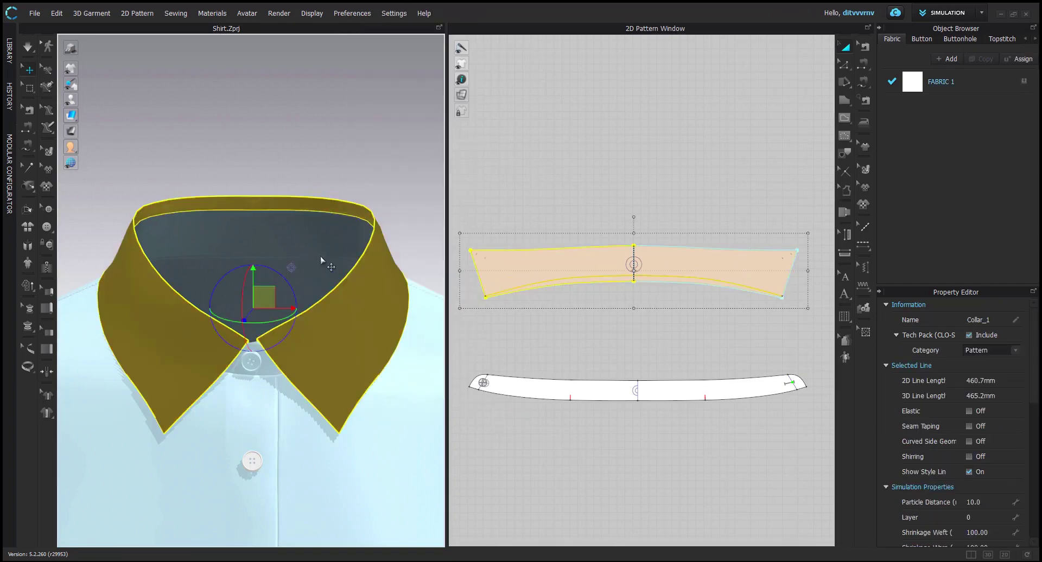
click(393, 187)
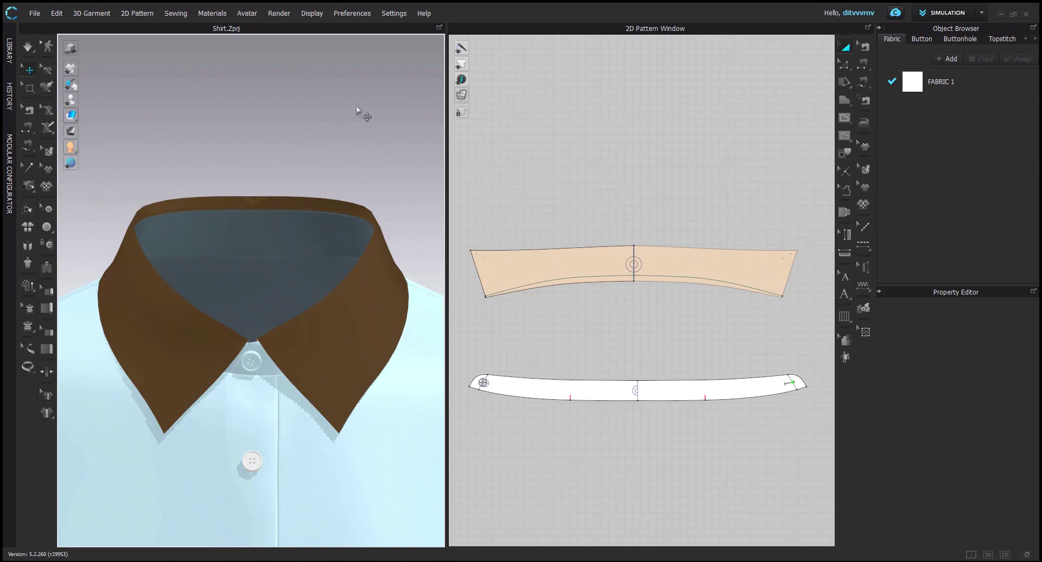
click(618, 280)
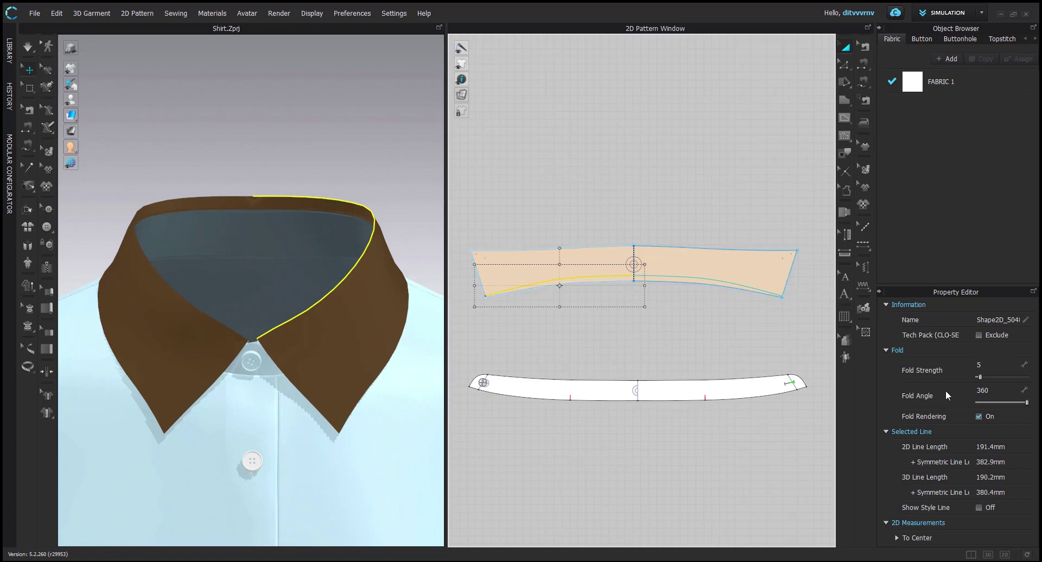
Flip the collar's normal back to its front face and restore the thick textured surface display
click(363, 296)
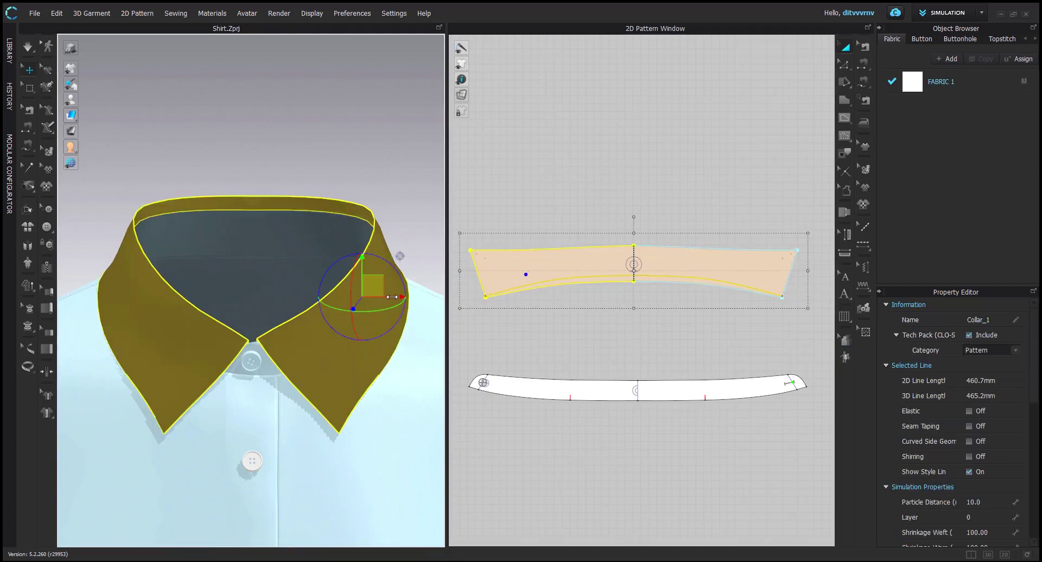
right_click(369, 304)
click(411, 153)
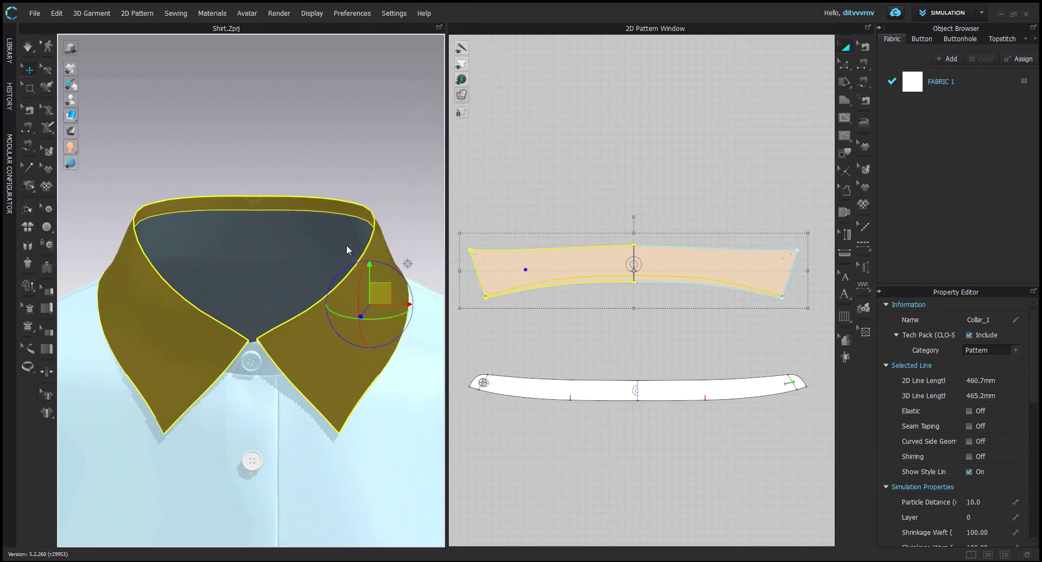
click(401, 195)
click(364, 291)
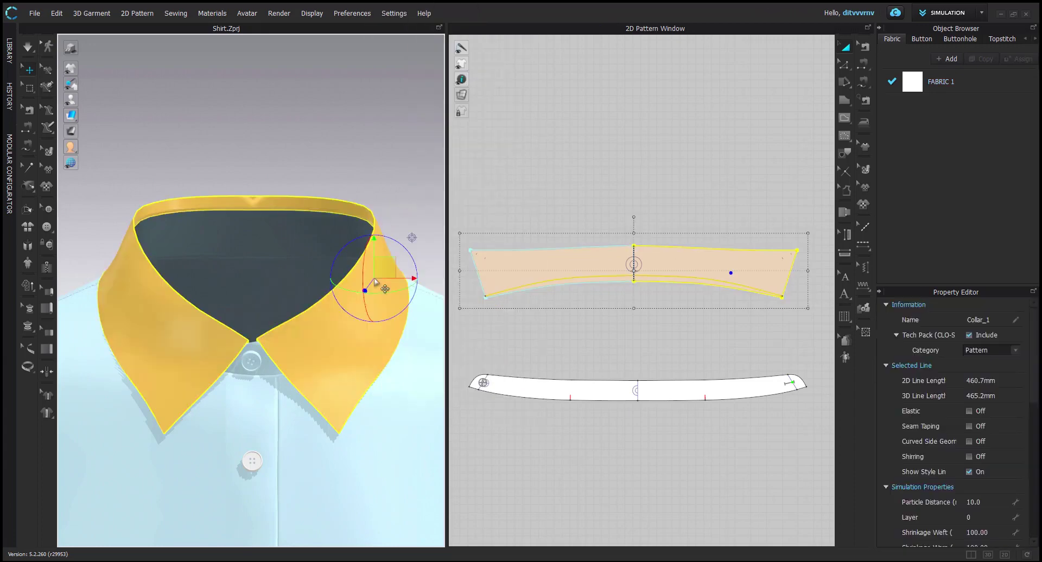
click(388, 102)
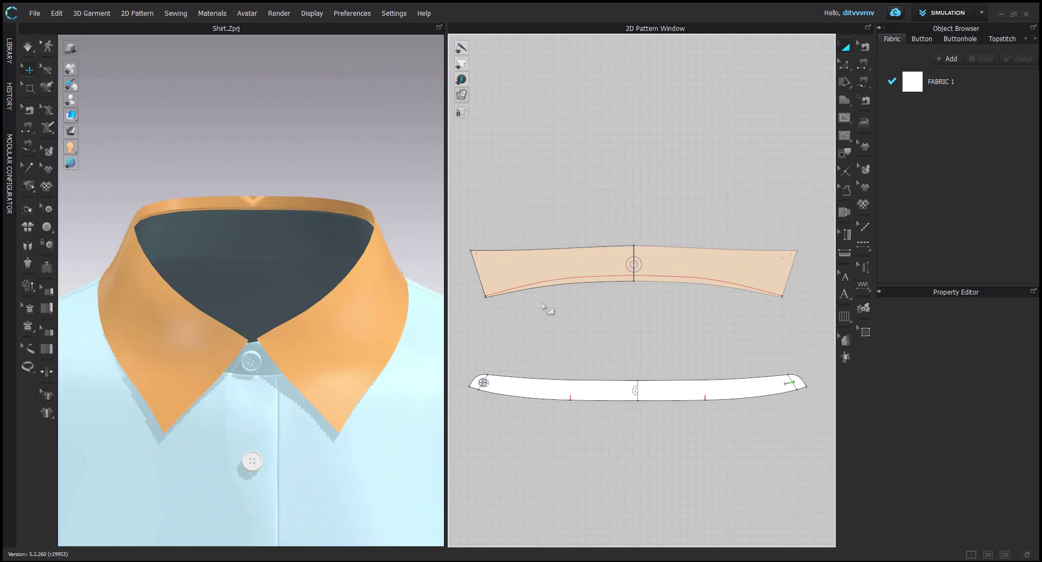
click(86, 116)
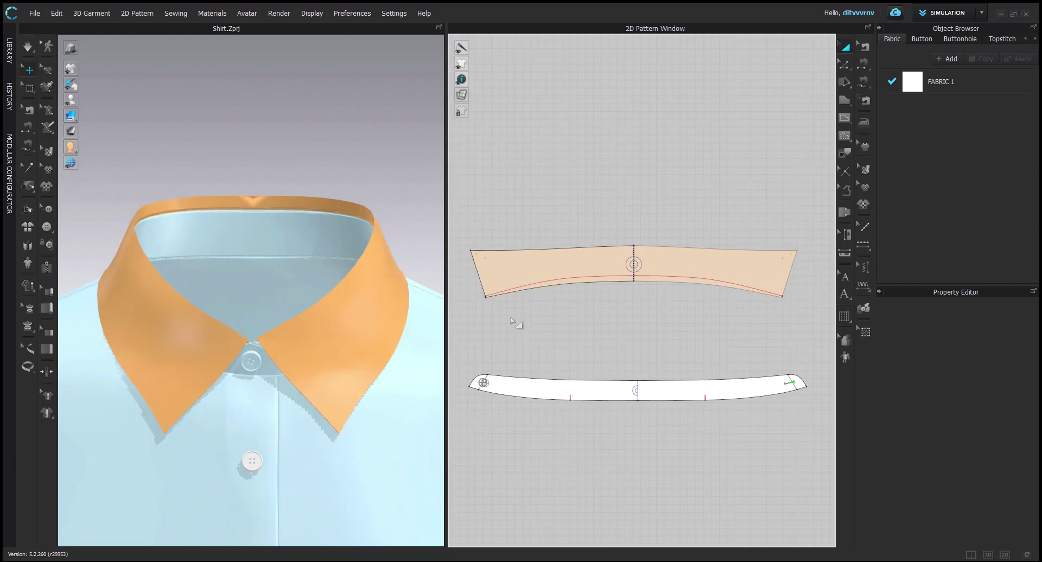
Offset the collar's curved fold line as one internal line at 2.0 mm, with Reverse Direction and Extend enabled
scroll(516, 320, up, 3)
key(z)
right_click(522, 283)
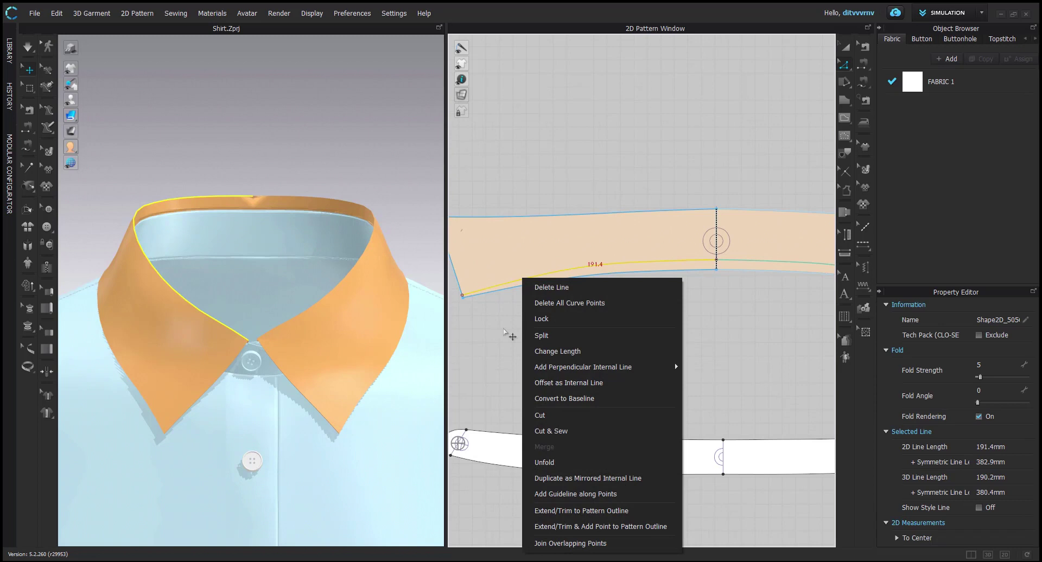
click(573, 383)
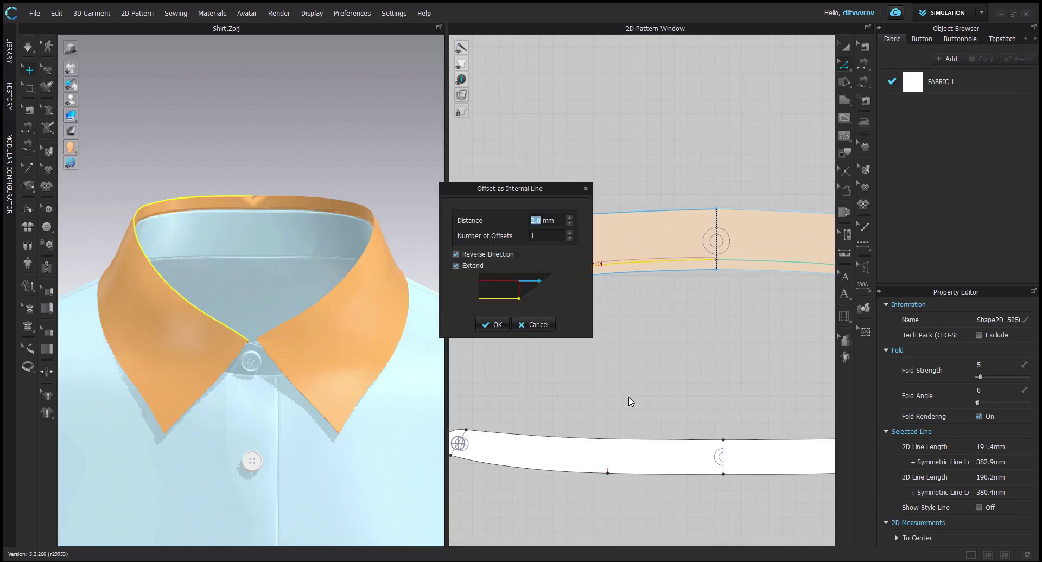
drag(517, 184, 299, 242)
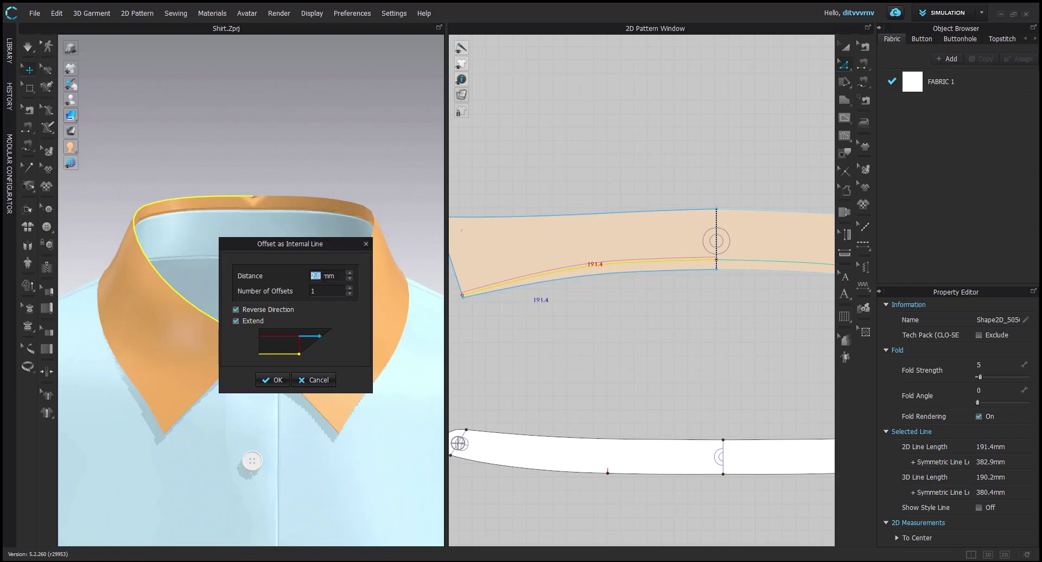
click(266, 380)
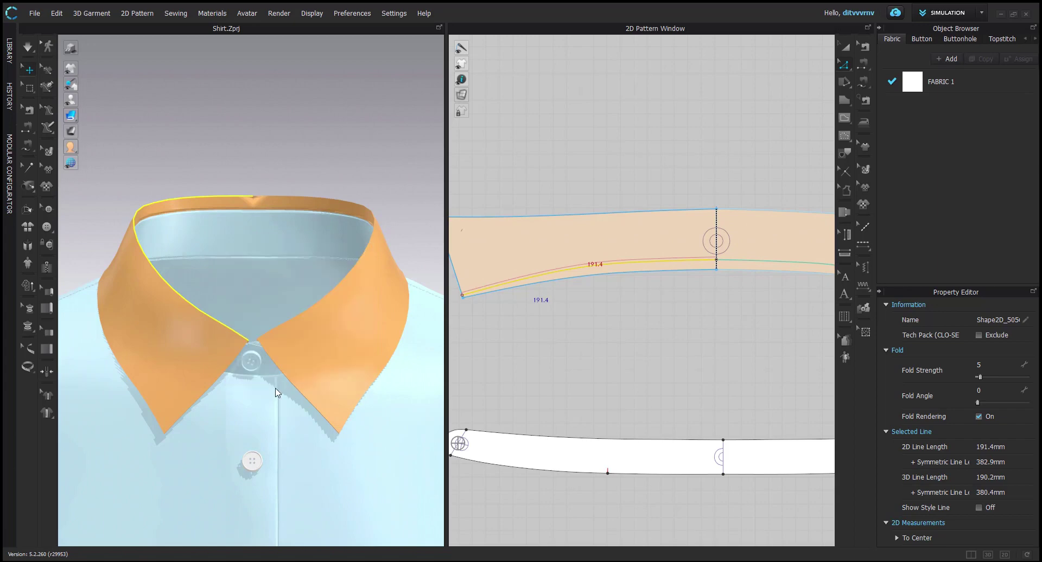
Set the fold angle of both parallel internal lines on the collar to 90
scroll(592, 257, up, 2)
click(585, 317)
middle_drag(580, 309, 624, 309)
scroll(592, 284, up, 2)
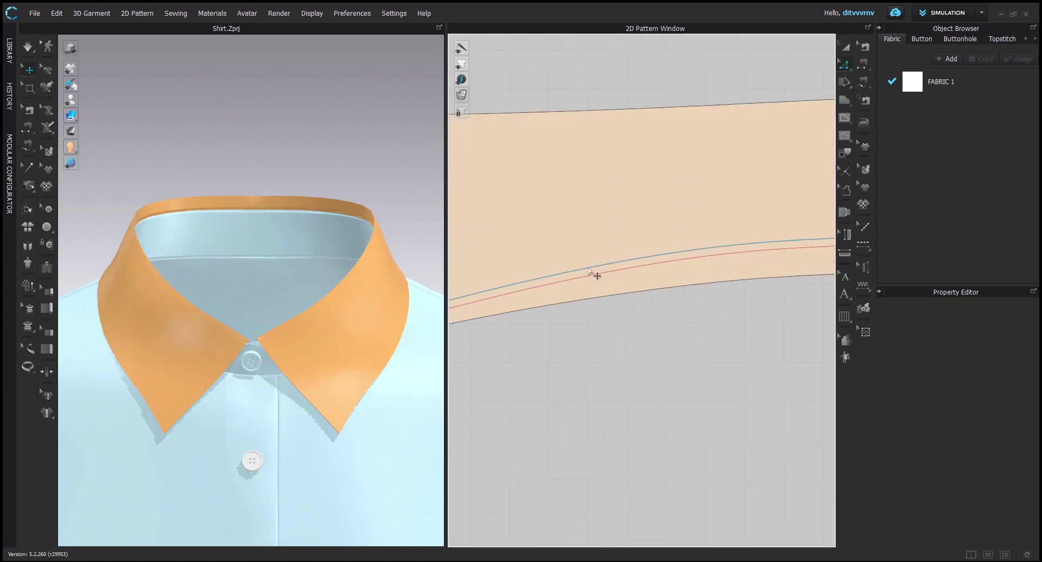
click(595, 275)
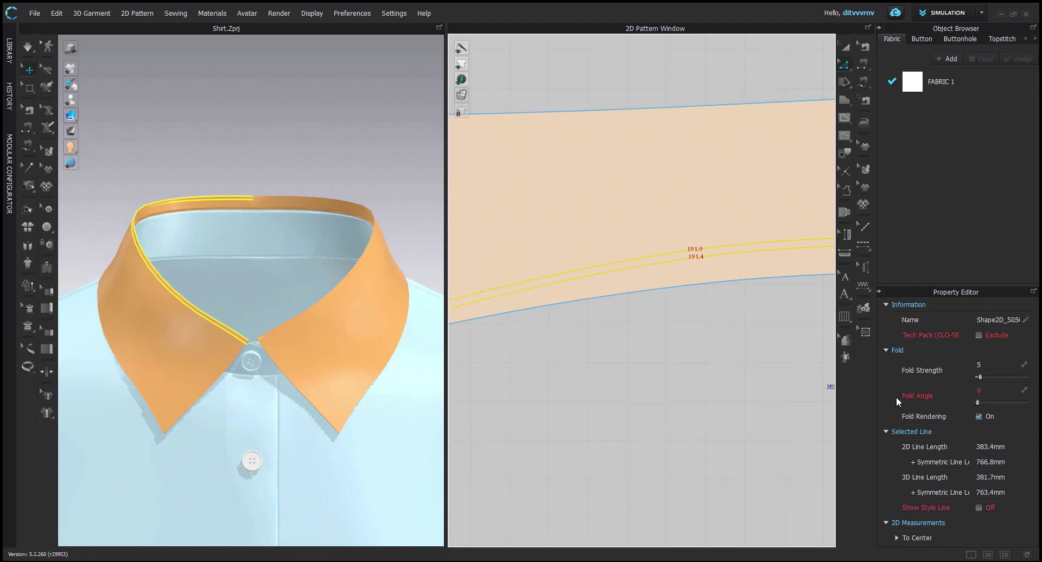
click(989, 391)
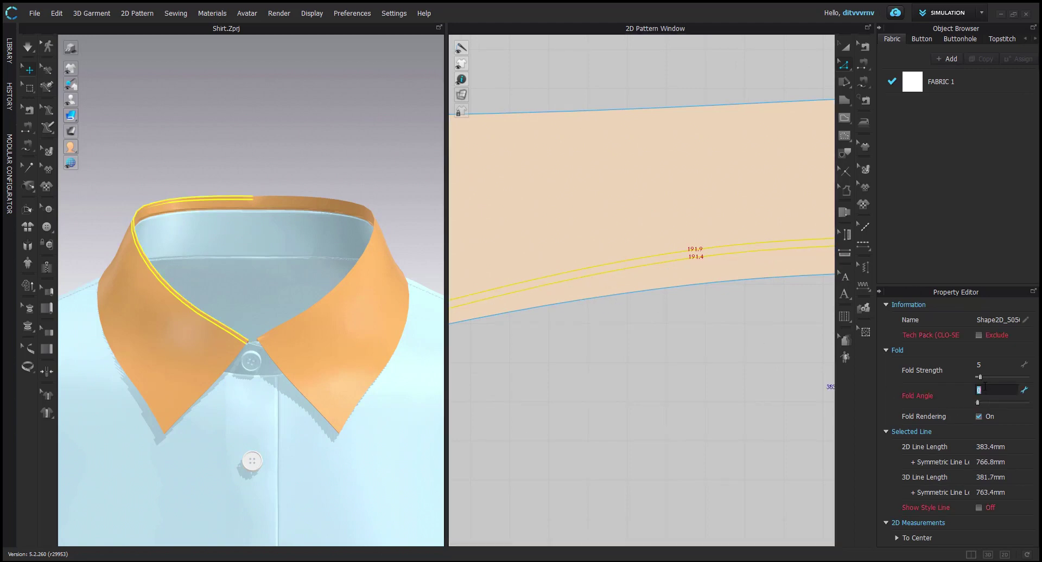
key(Return)
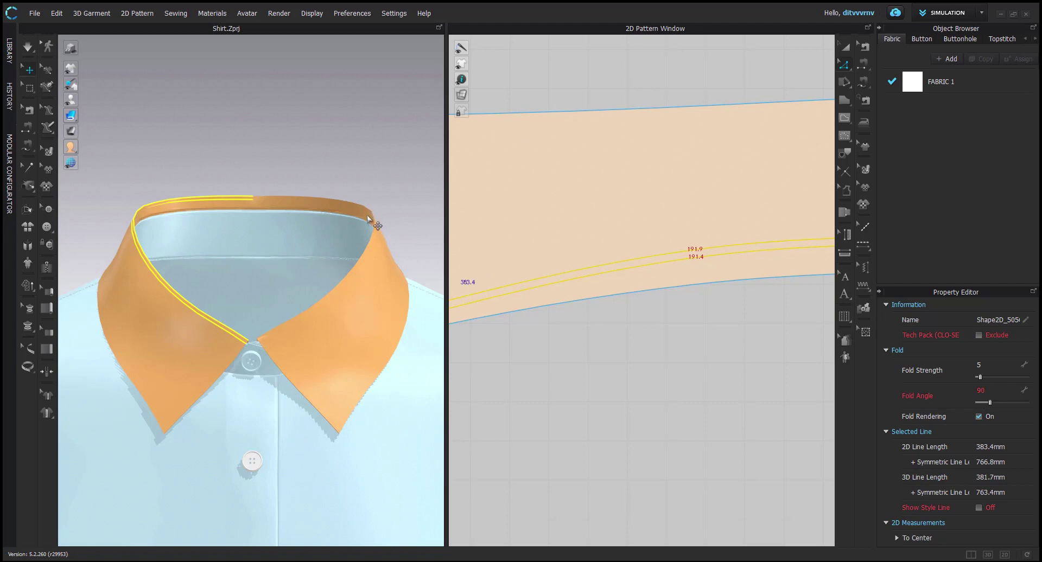
click(606, 410)
Simulate the garment and inspect the collar's new double fold along the neckline
key(space)
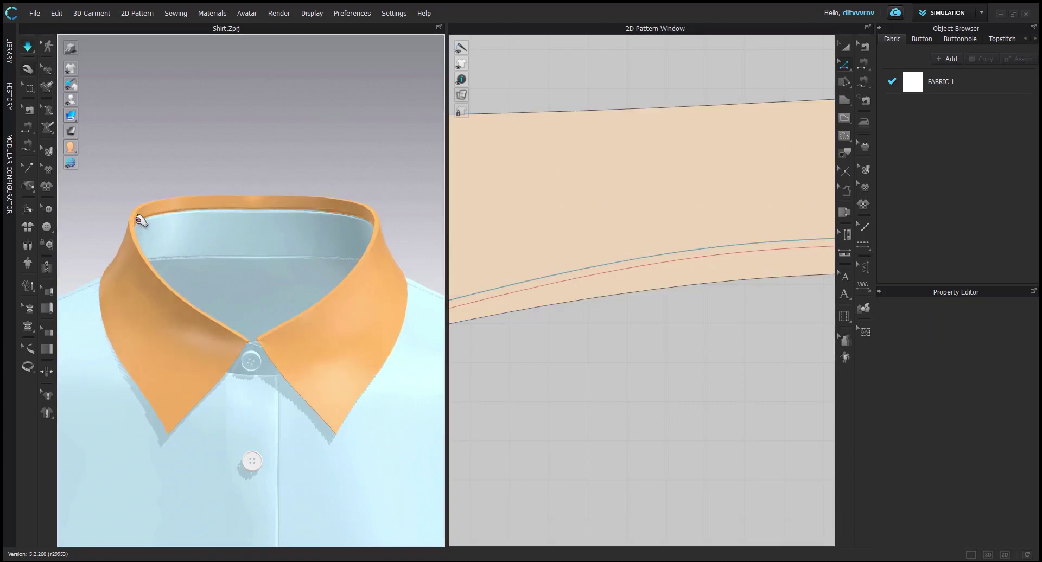
scroll(112, 235, up, 2)
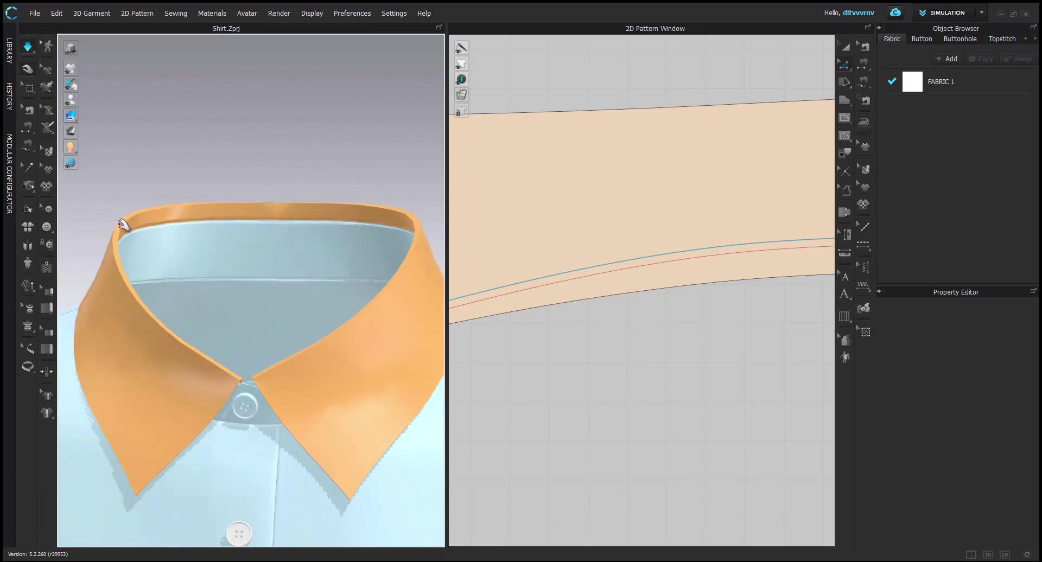
scroll(233, 346, up, 3)
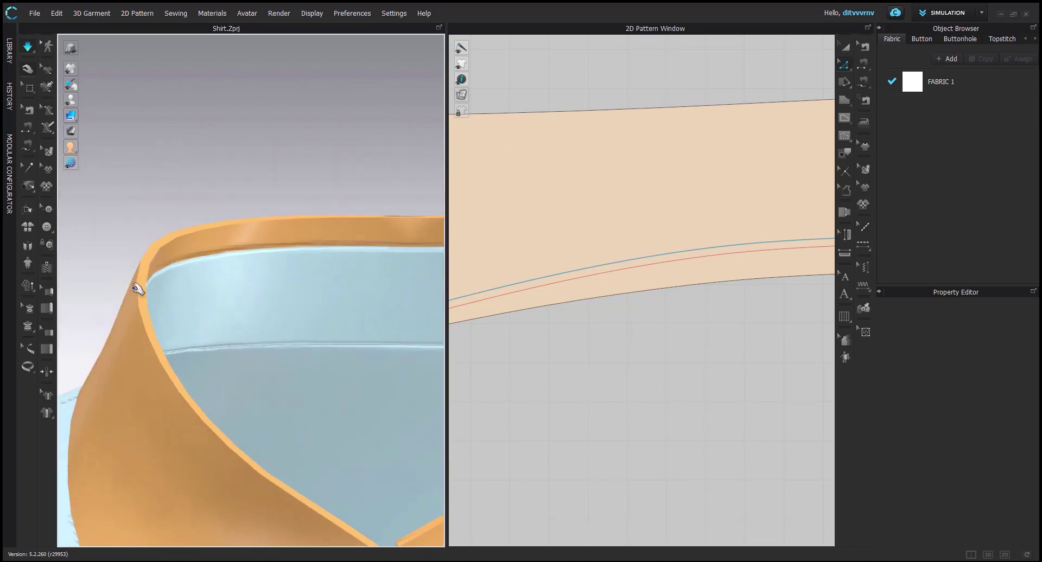
right_drag(152, 280, 165, 264)
scroll(195, 304, down, 5)
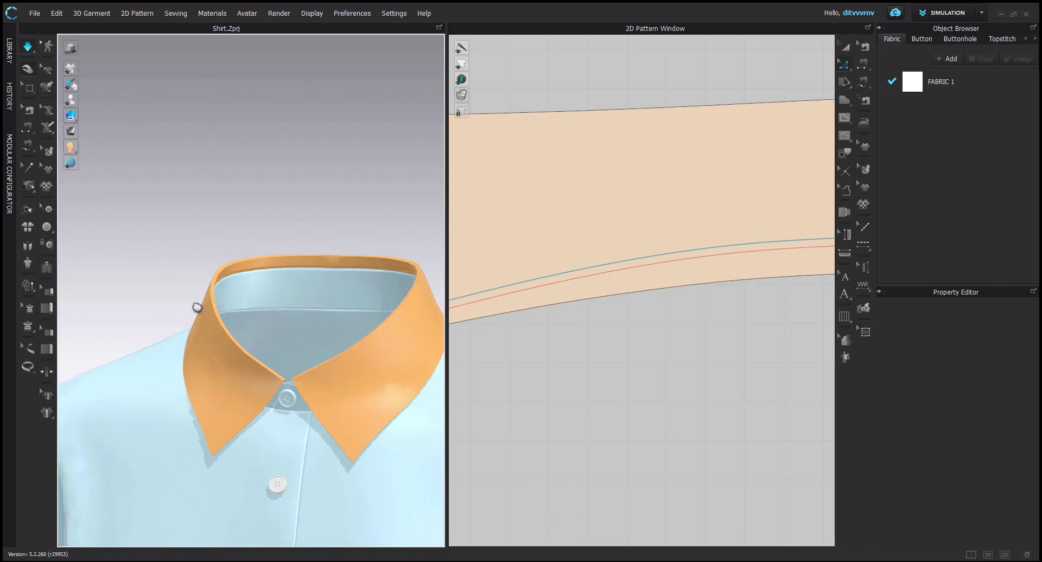
scroll(204, 293, up, 1)
scroll(186, 259, up, 2)
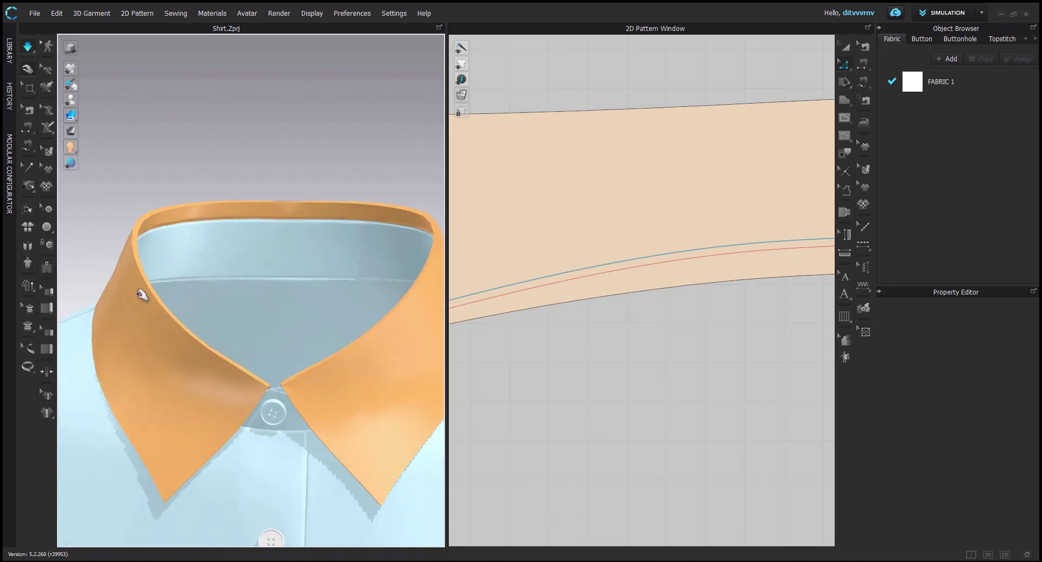
Unstrengthen the collar pattern while the simulation runs
scroll(152, 297, down, 3)
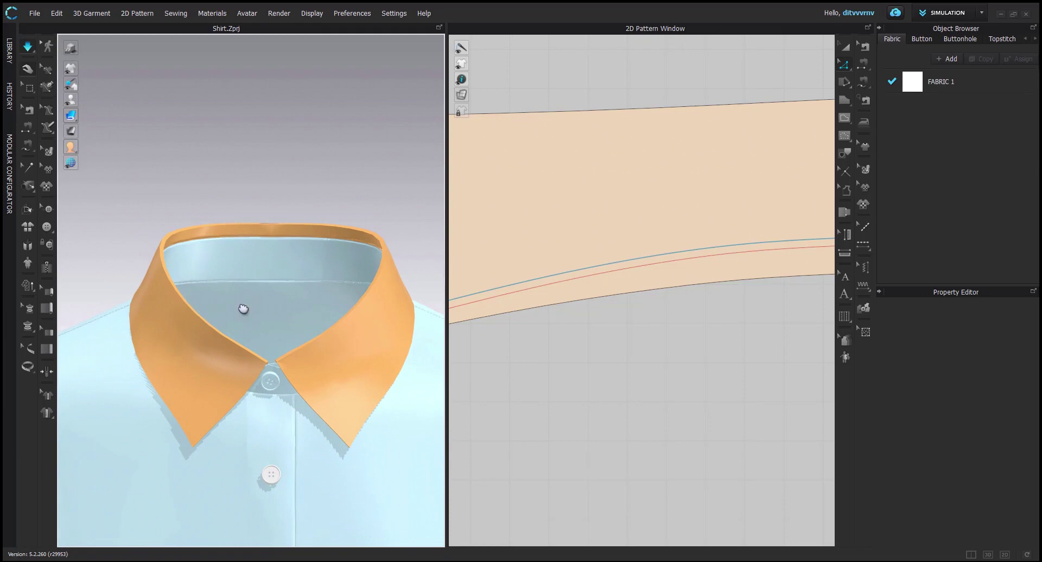
middle_drag(243, 309, 229, 310)
scroll(225, 204, up, 1)
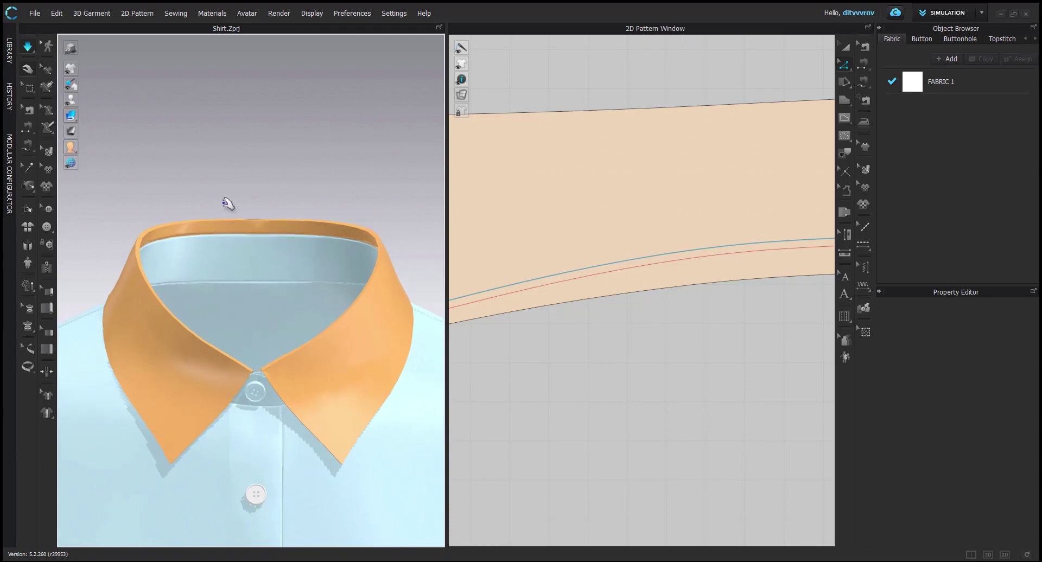
scroll(235, 202, down, 1)
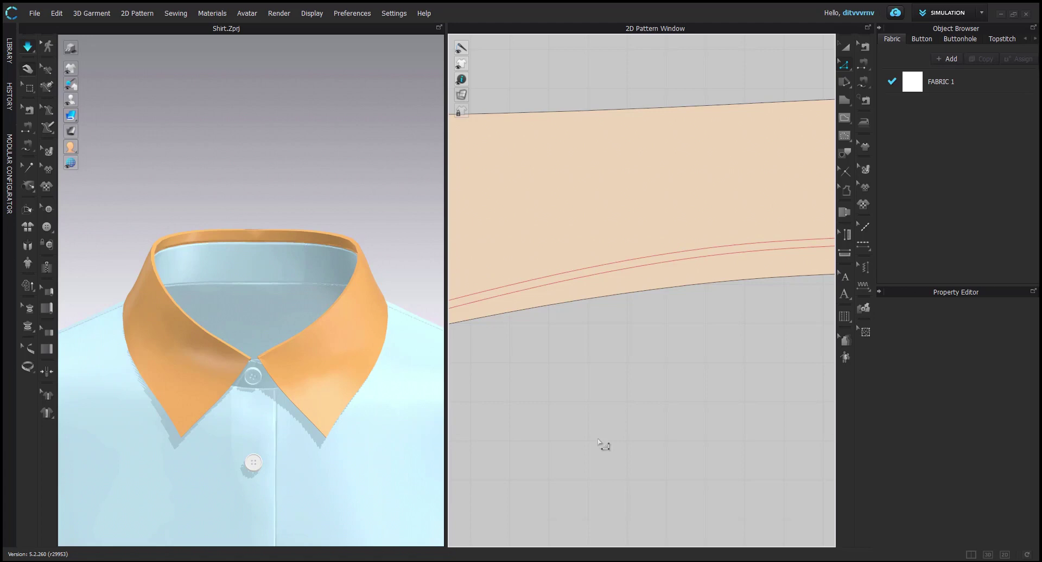
click(369, 329)
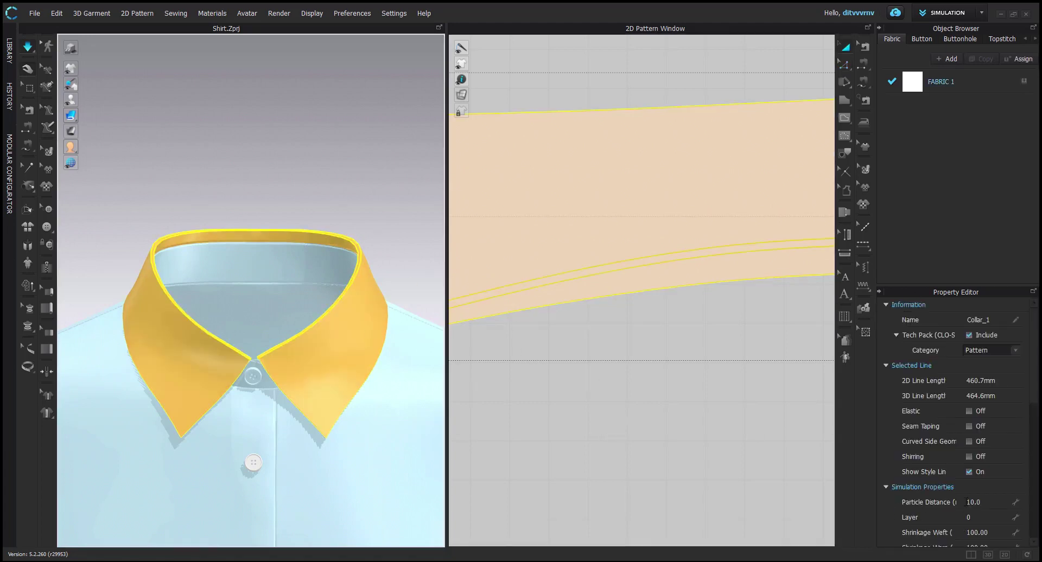
click(657, 455)
click(362, 298)
click(362, 179)
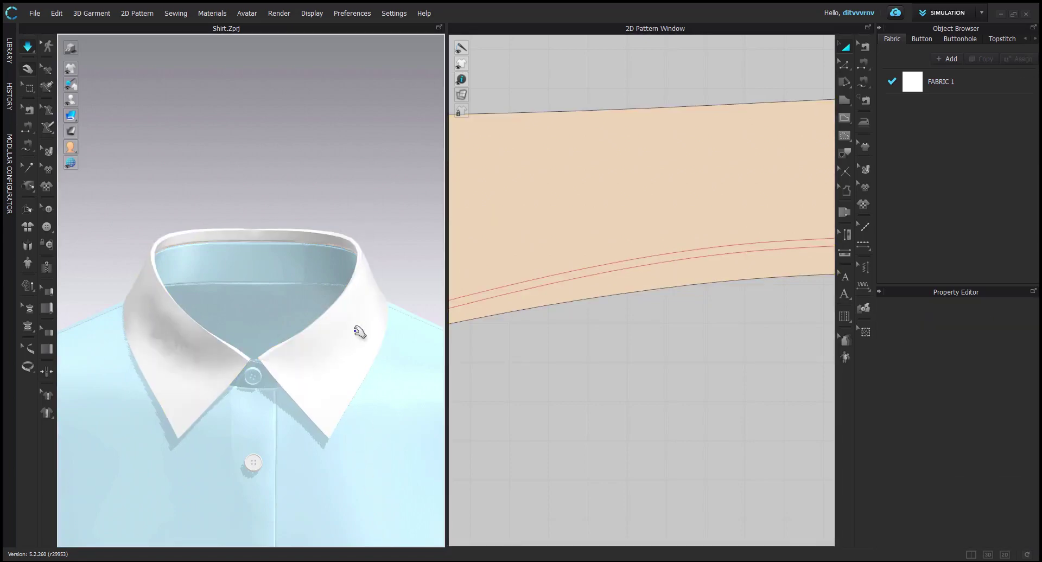
Strengthen the collar pattern again and stop the simulation
click(163, 327)
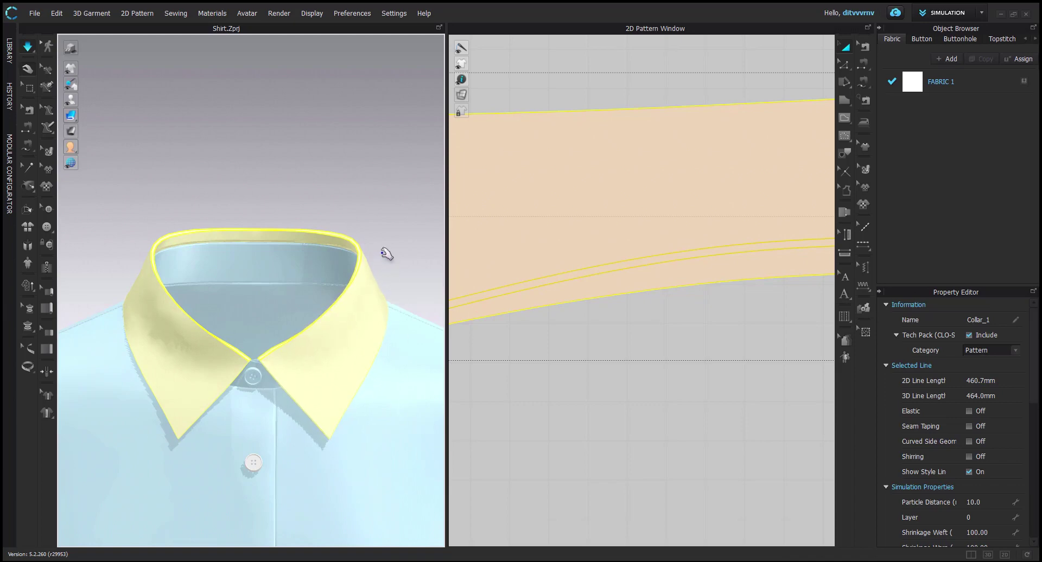
key(w)
click(395, 244)
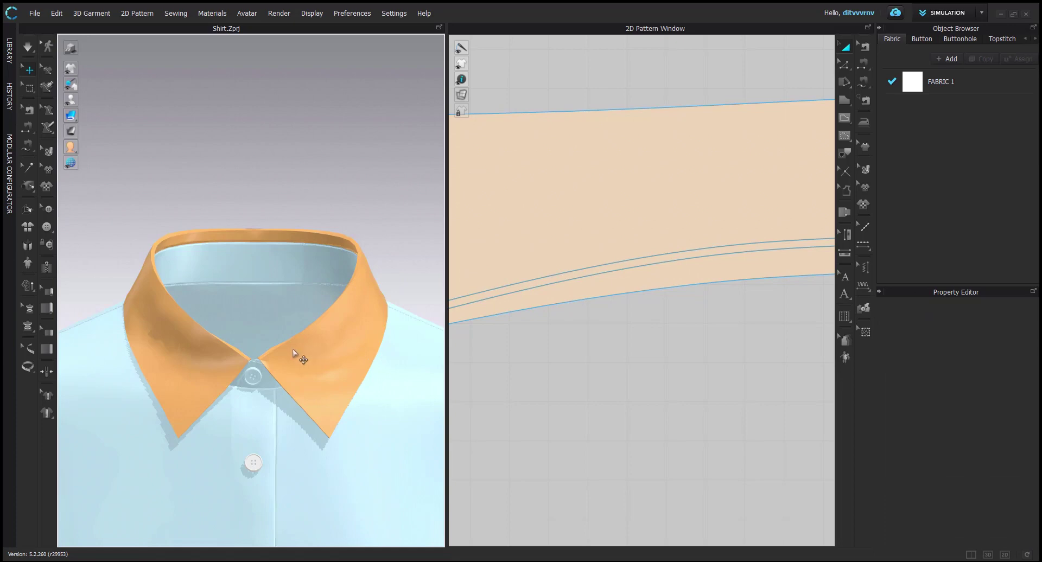
Check the fold settings shared by the collar's two internal lines and examine the folded neckline edge up close
click(336, 333)
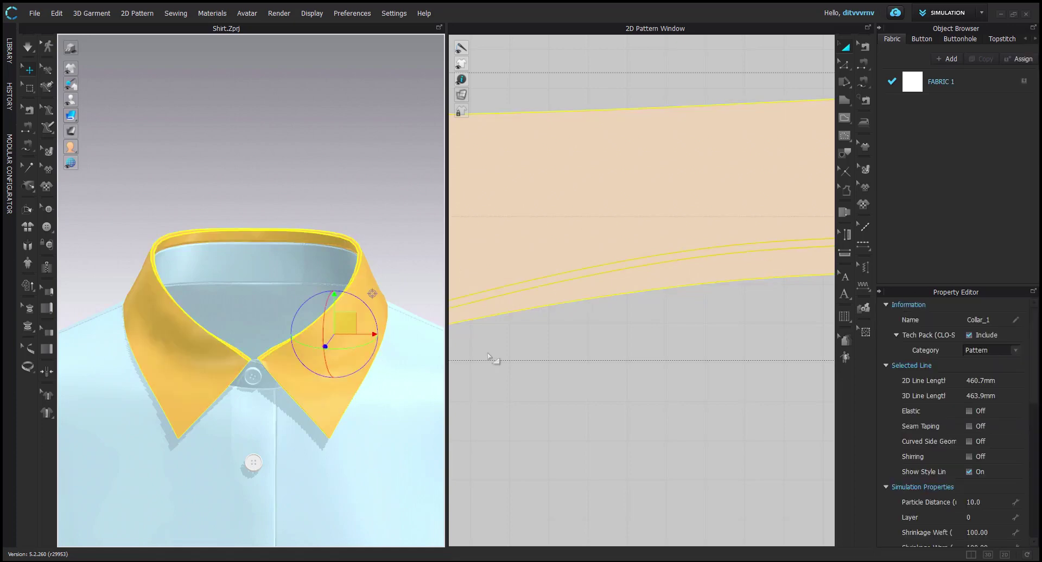
click(537, 365)
click(509, 285)
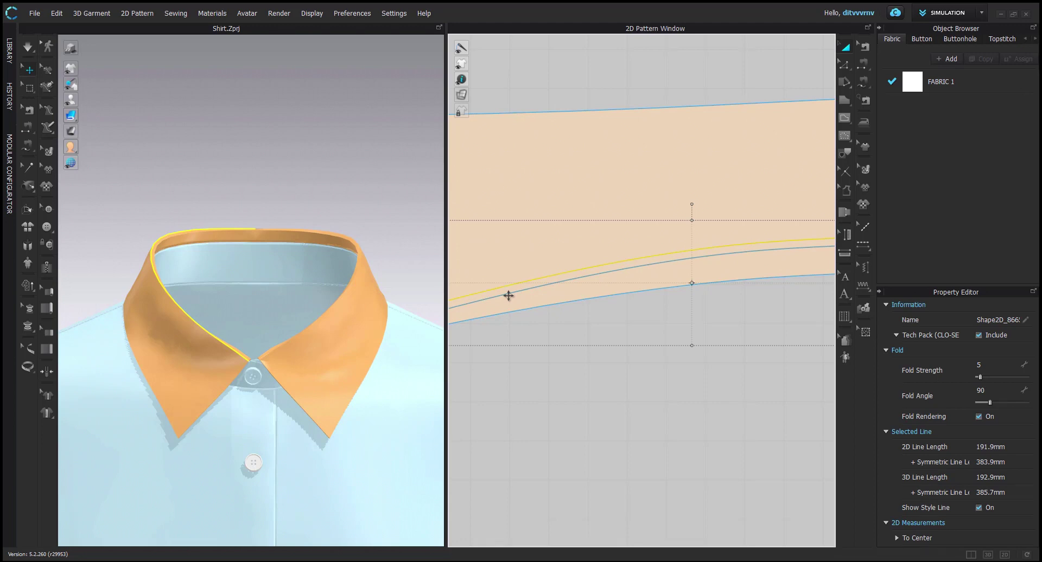
click(508, 296)
shift+click(505, 288)
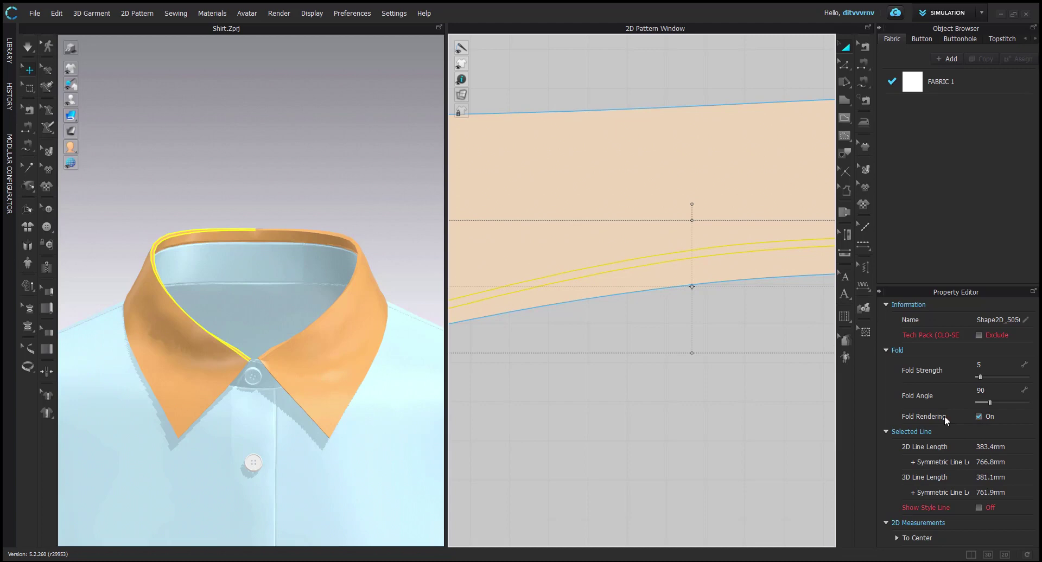
key(Escape)
scroll(168, 274, up, 5)
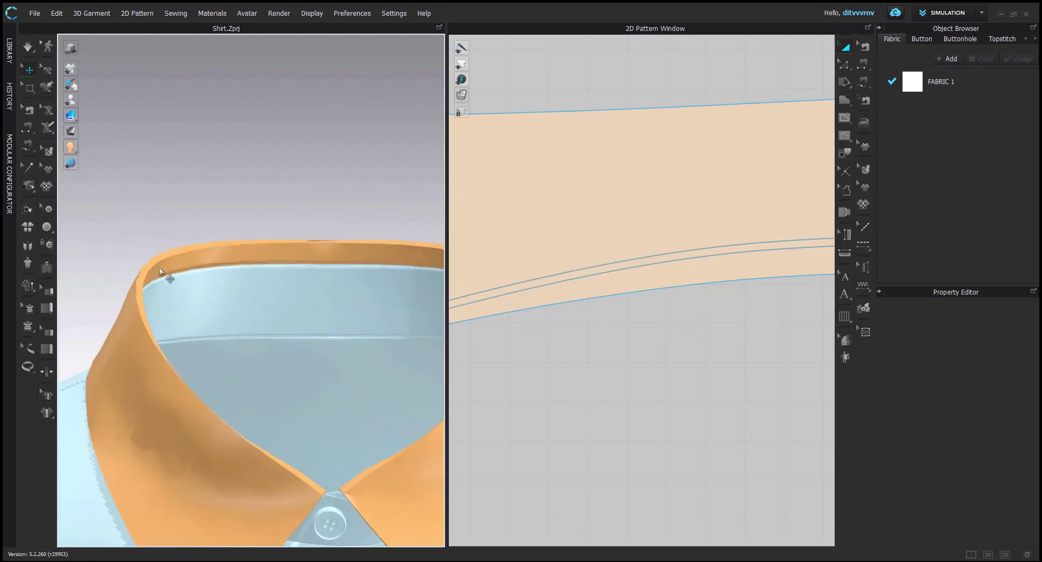
right_drag(147, 280, 195, 391)
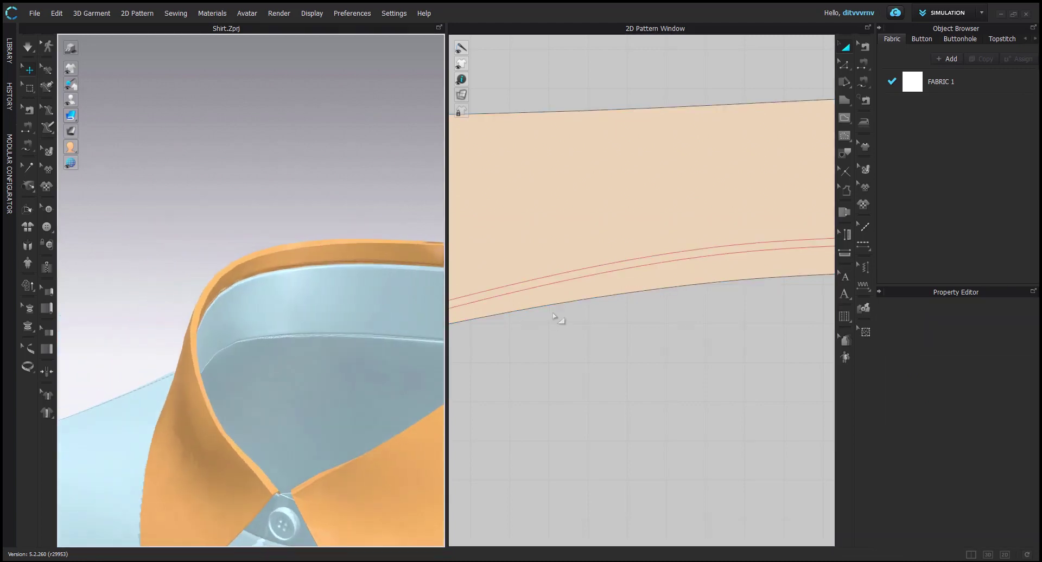
Turn off Fold Rendering for both internal fold lines on the collar and inspect the folded edge from several angles
click(543, 278)
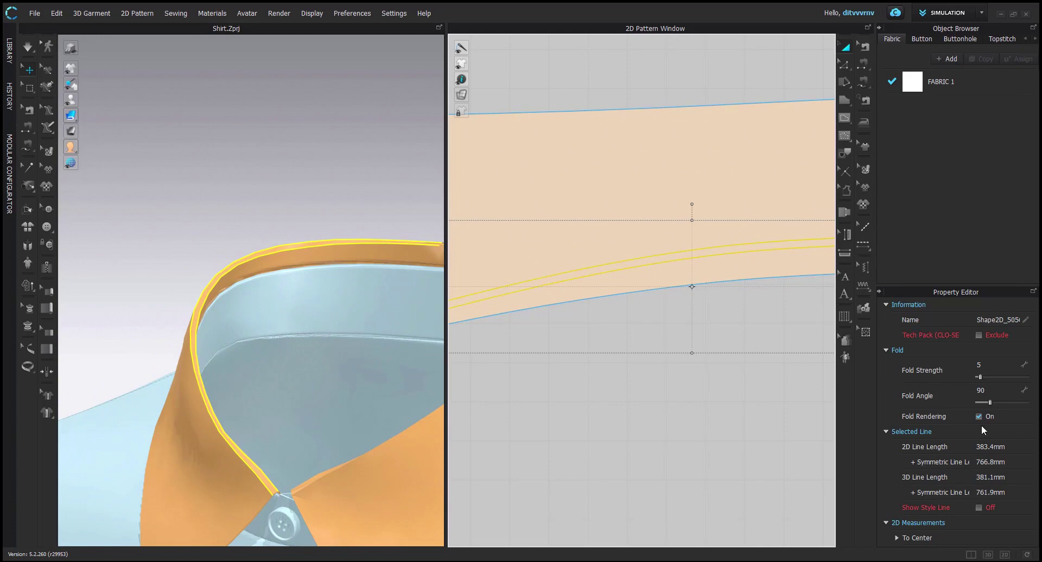
click(516, 396)
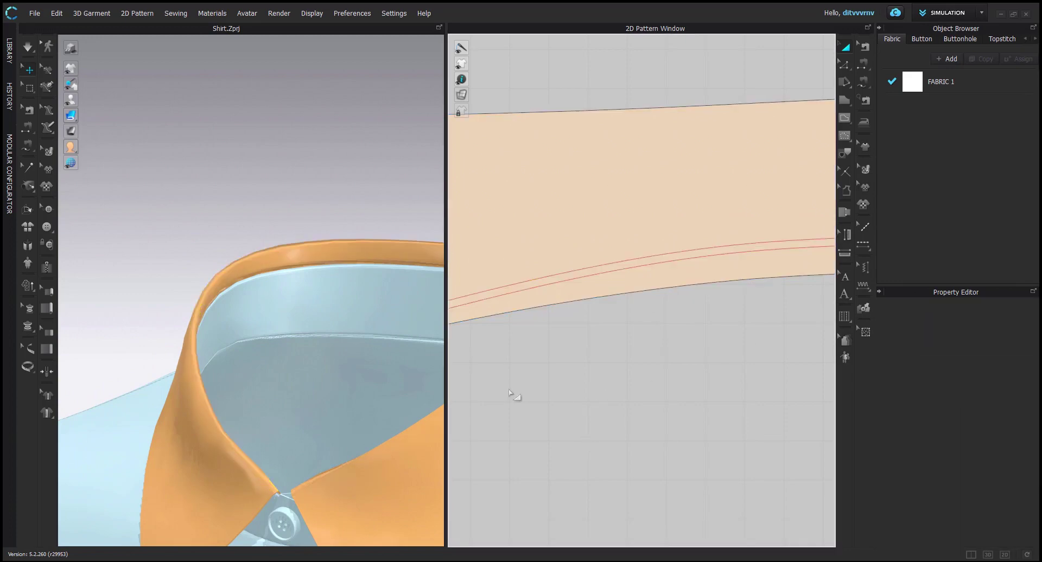
scroll(196, 307, up, 5)
right_drag(223, 256, 208, 383)
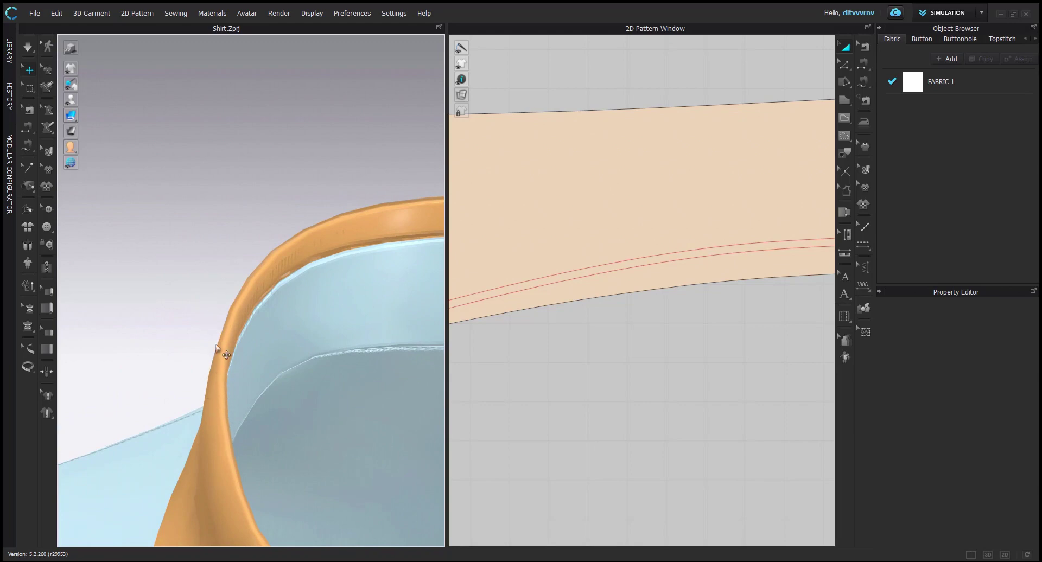
right_drag(284, 242, 302, 242)
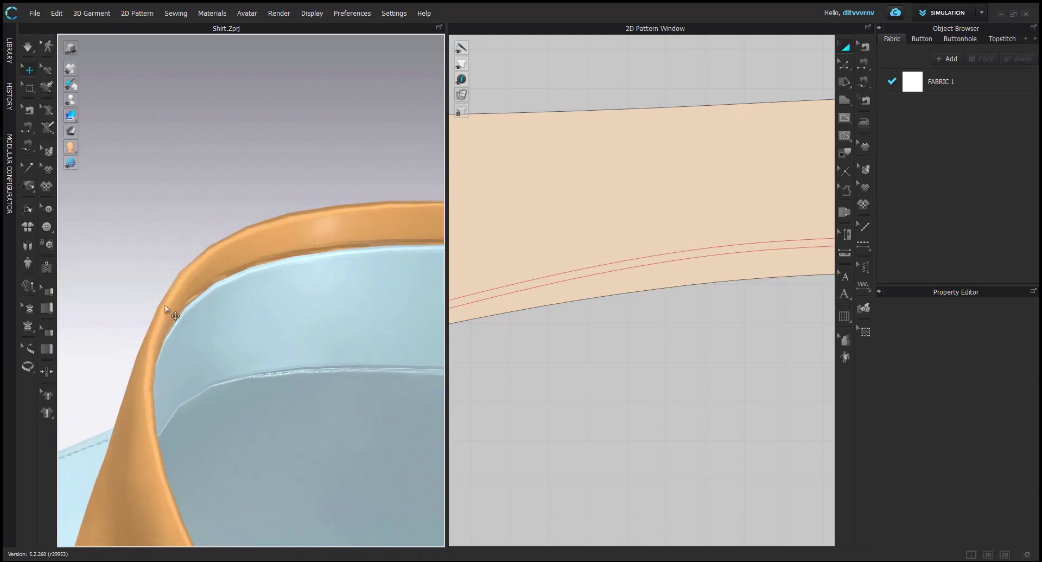
right_drag(165, 308, 163, 358)
scroll(239, 395, down, 2)
middle_drag(239, 395, 207, 314)
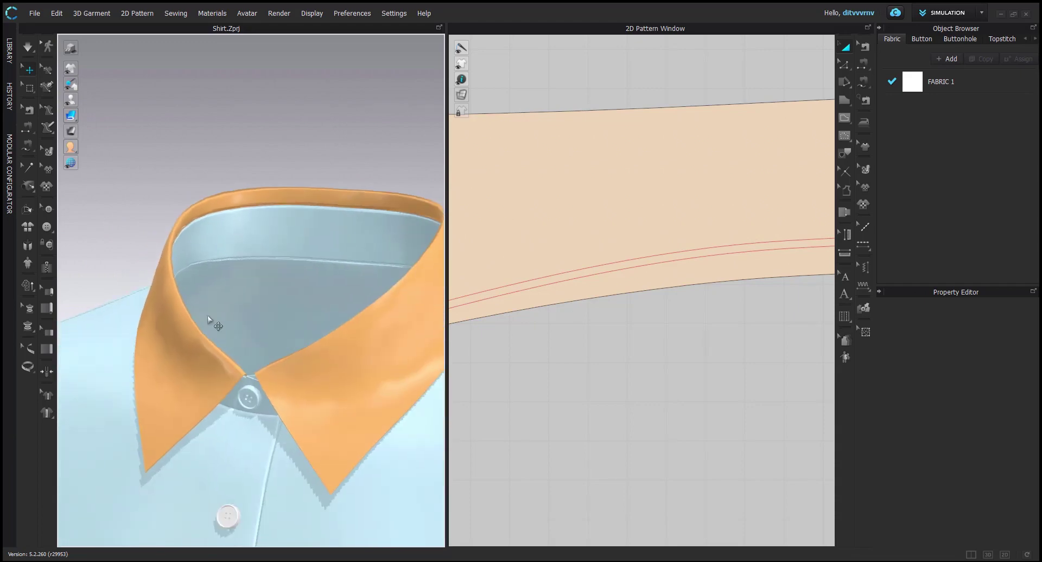
right_drag(207, 315, 242, 308)
middle_drag(266, 333, 275, 356)
scroll(548, 358, down, 1)
Turn Fold Rendering back on for both internal fold lines of the collar and simulate the garment
scroll(551, 360, down, 2)
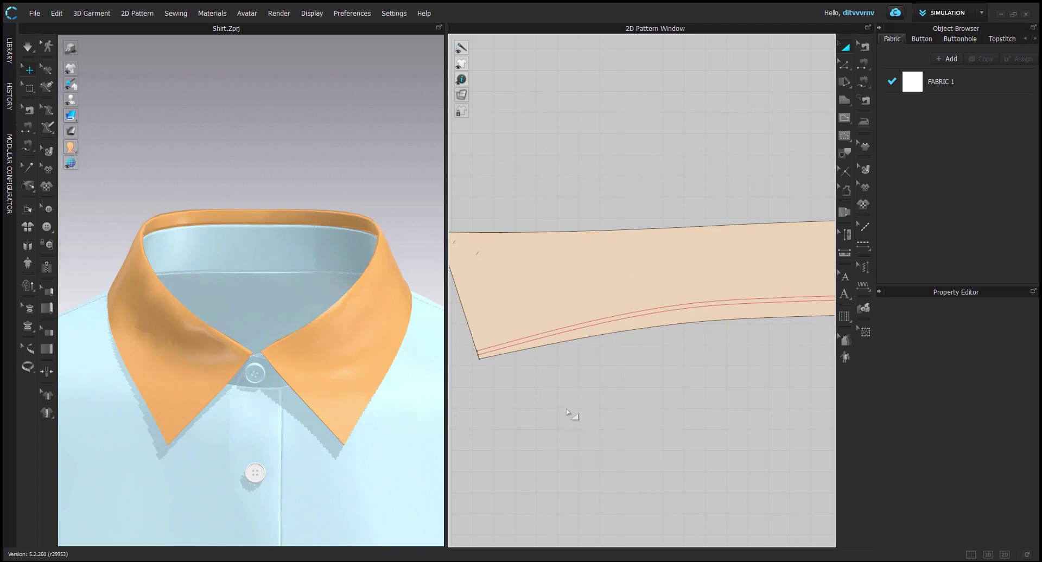
click(552, 333)
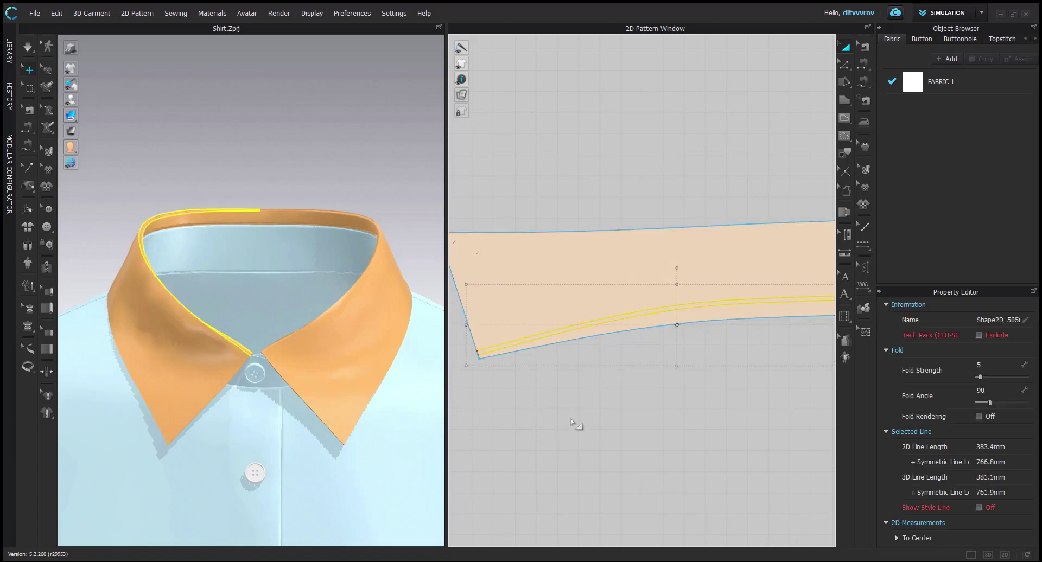
click(979, 417)
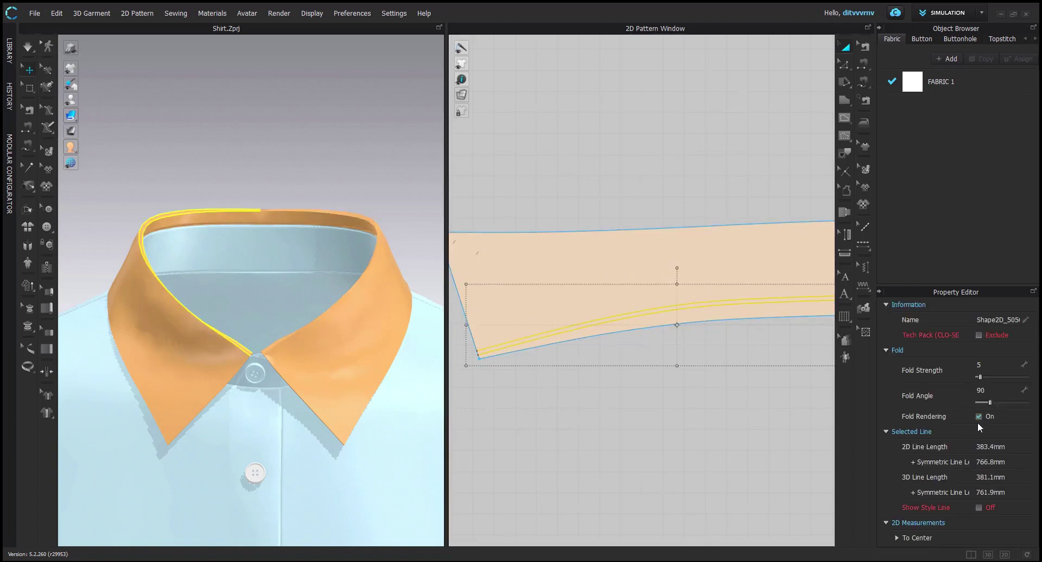
click(640, 437)
click(215, 334)
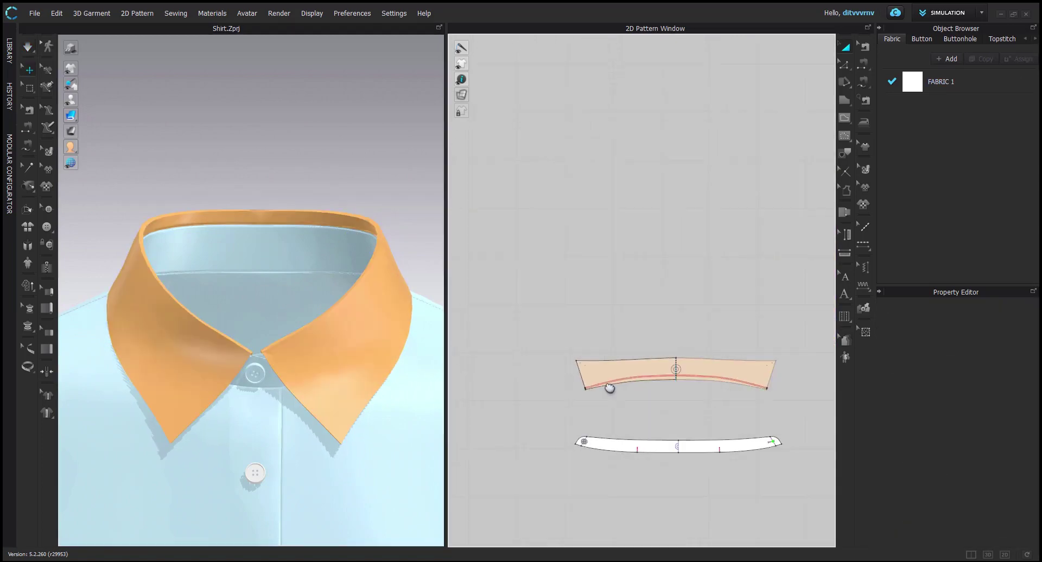
Create a Layer Clone (Over) of the collar pattern, placing it above the original in the 2D layout
scroll(610, 388, up, 4)
scroll(635, 360, down, 1)
right_click(595, 294)
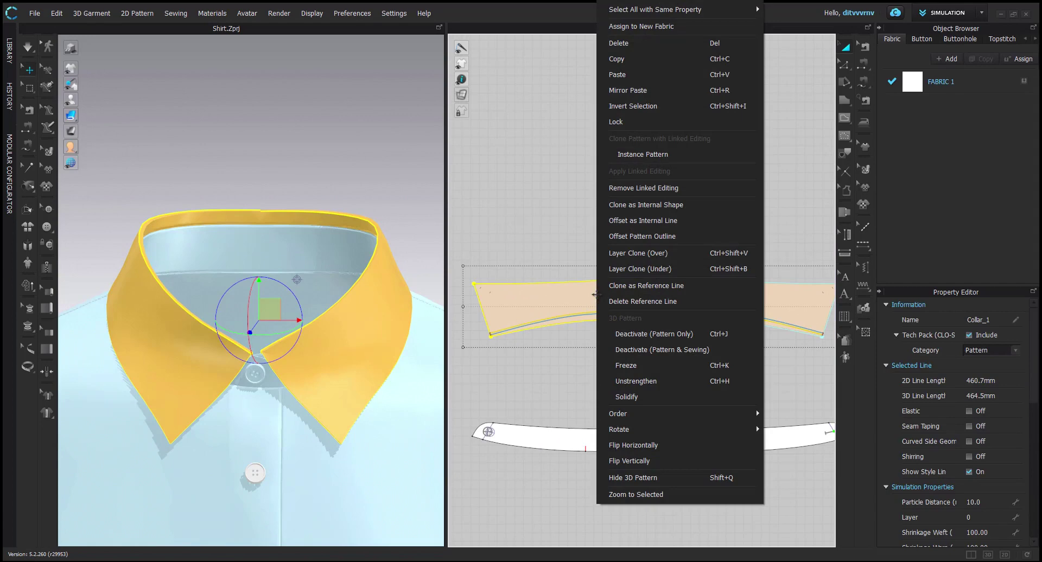
click(666, 252)
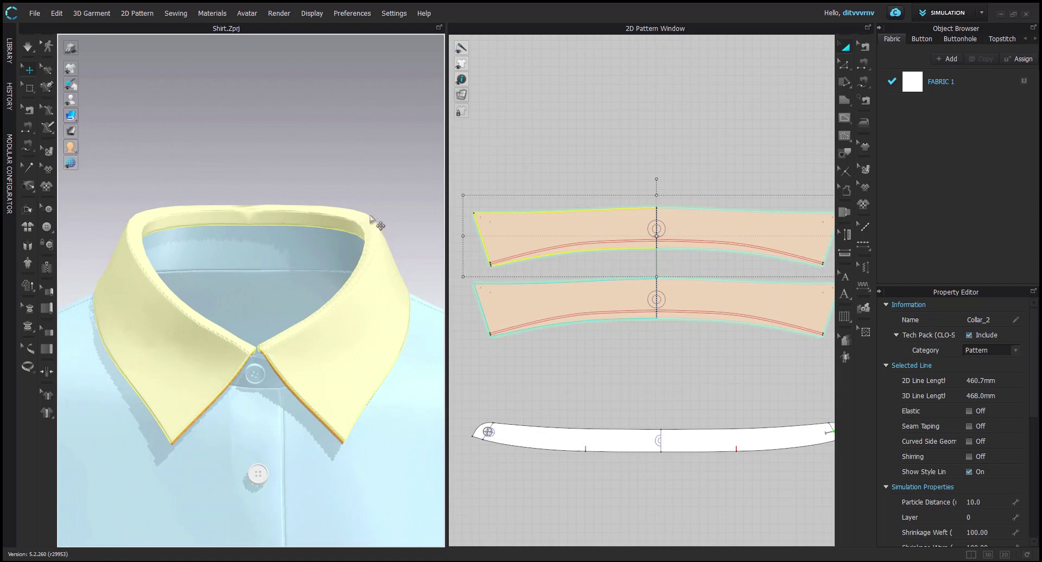
Inspect how the two collar layers sit together on the shirt and delete the cloned outer collar
right_drag(372, 243, 326, 410)
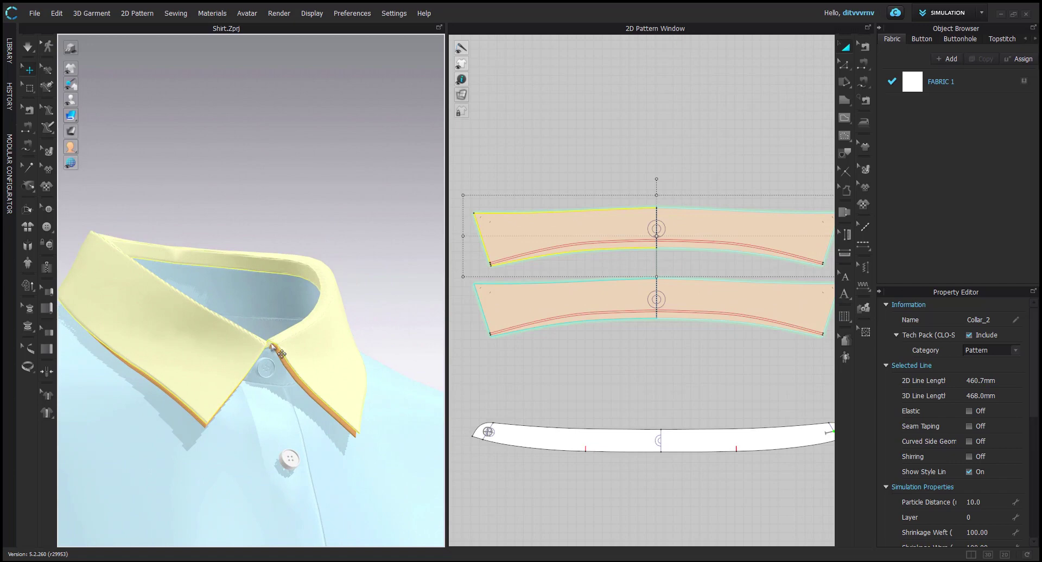
right_drag(379, 323, 350, 315)
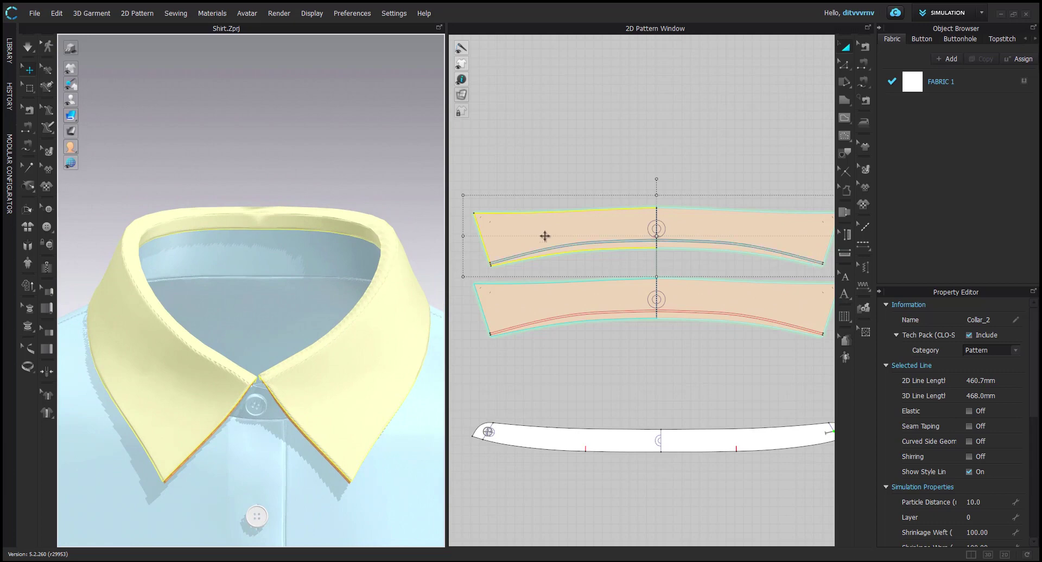
click(510, 308)
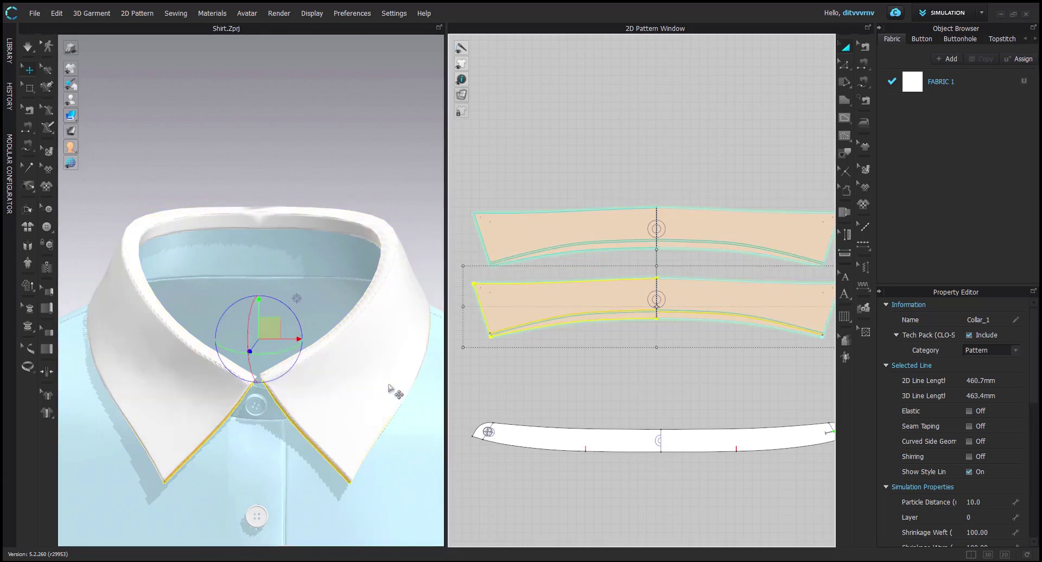
click(416, 344)
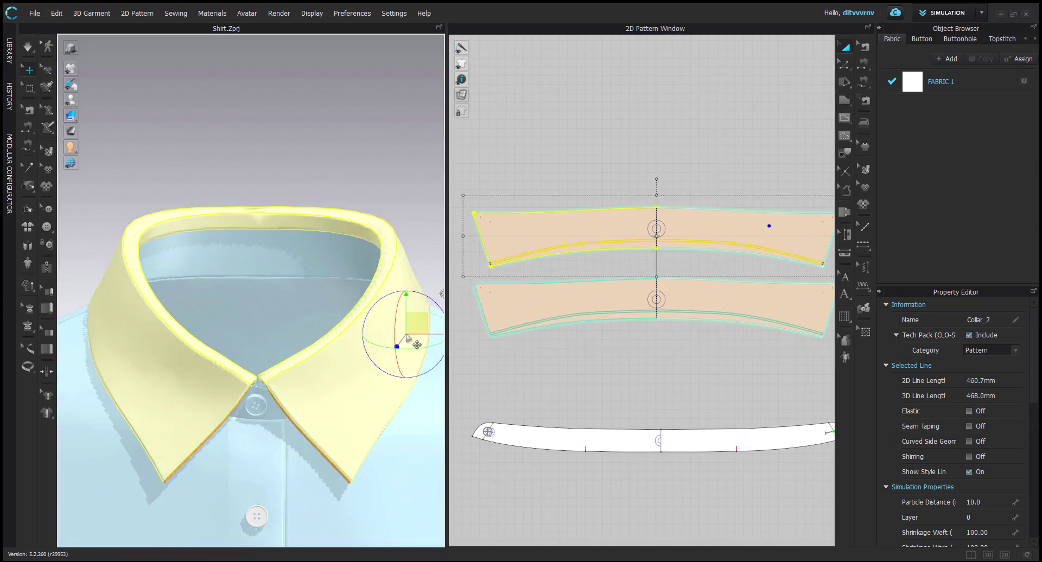
key(Delete)
Flip the collar's normal and switch the garment from thick textured to plain textured surface display
right_click(406, 338)
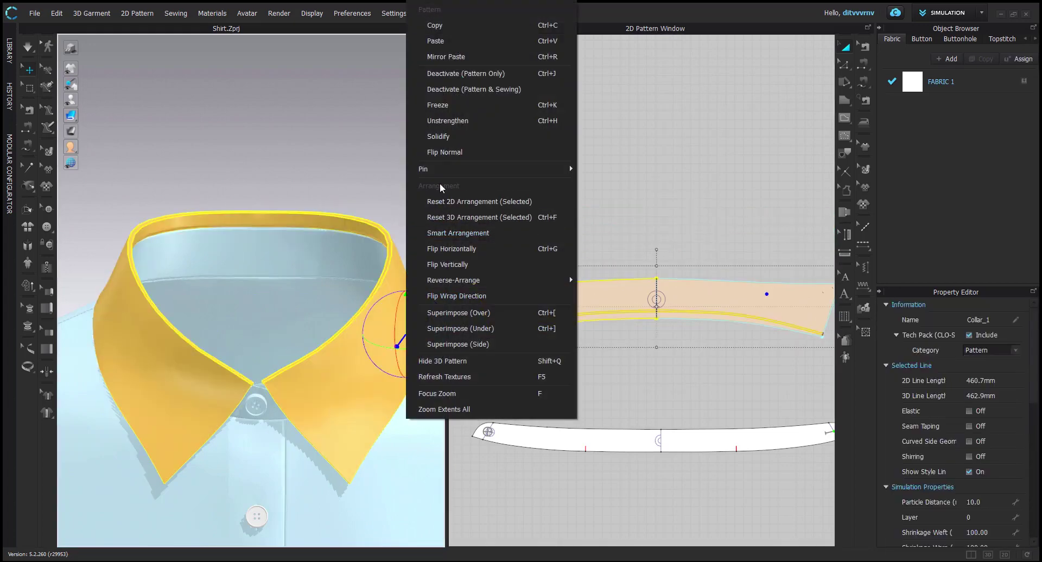
click(411, 155)
click(273, 139)
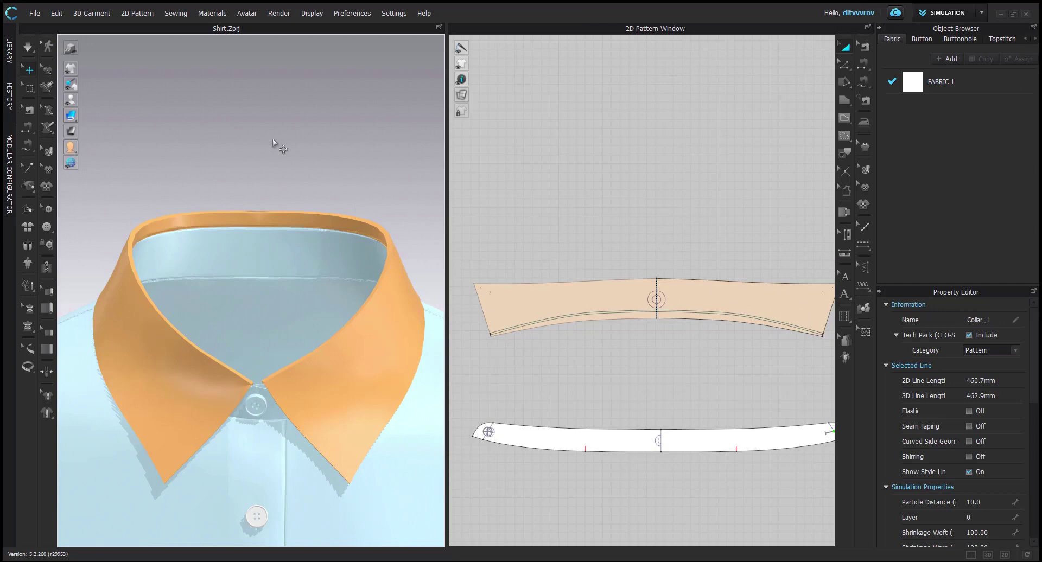
click(86, 114)
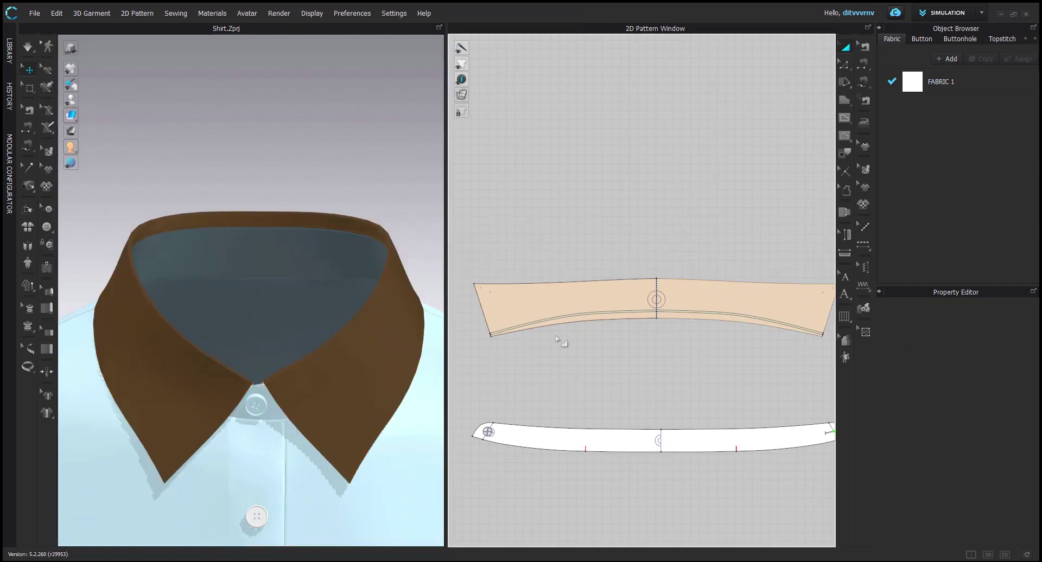
Create a Layer Clone (Under) of the collar pattern, placing it directly below the original in the 2D layout
right_click(540, 296)
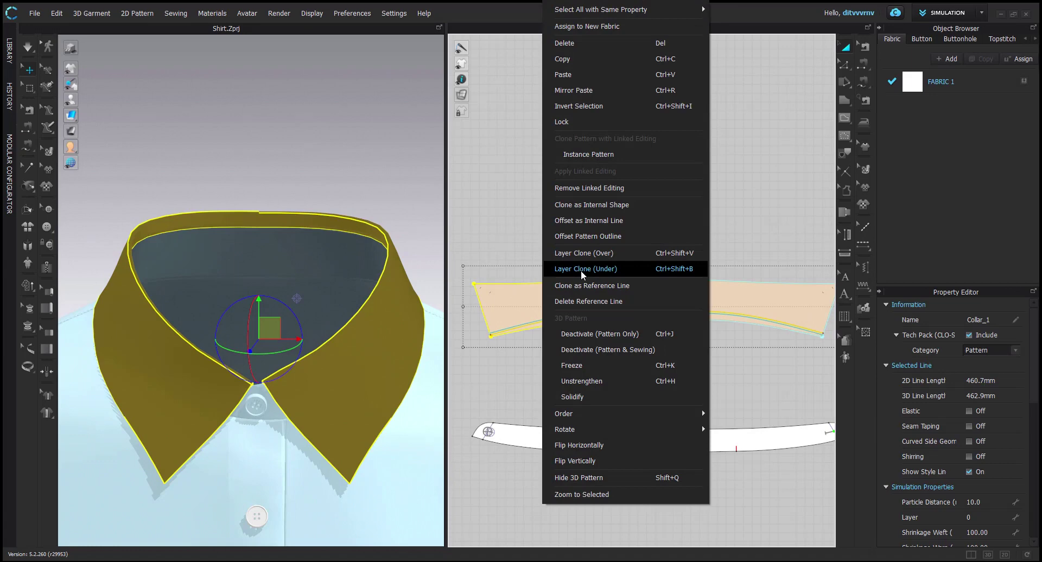
click(581, 269)
click(658, 373)
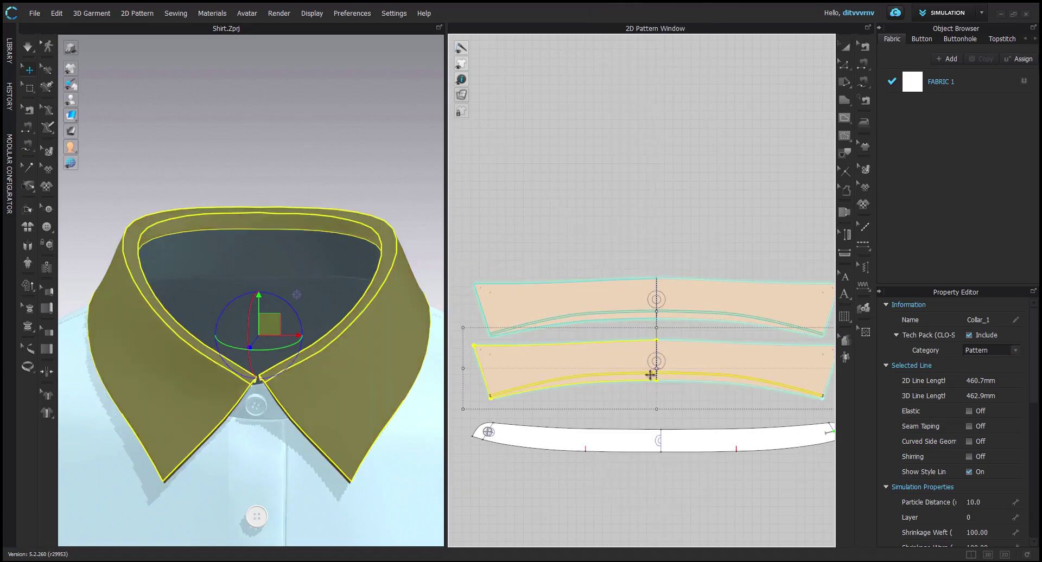
click(404, 221)
Inspect the cloned collar layer around the neckline in 3D and delete the clone
right_drag(408, 288, 368, 292)
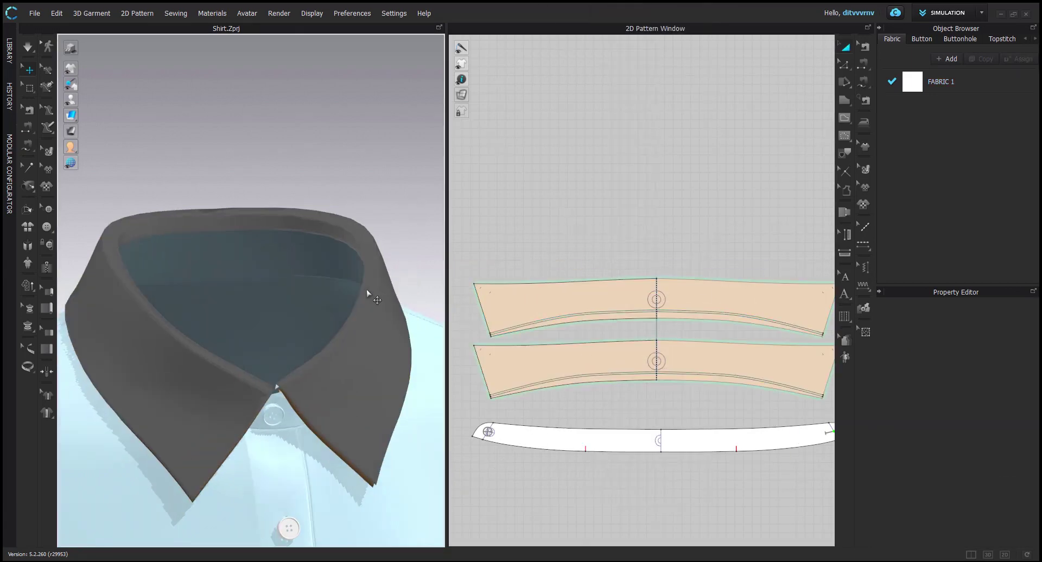
right_drag(361, 190, 368, 226)
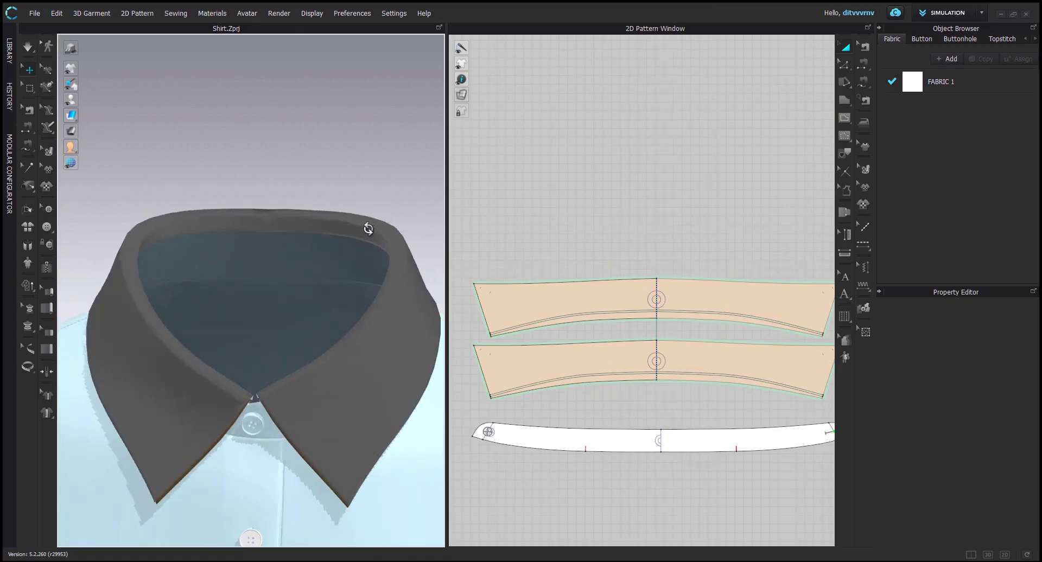
click(495, 368)
key(Delete)
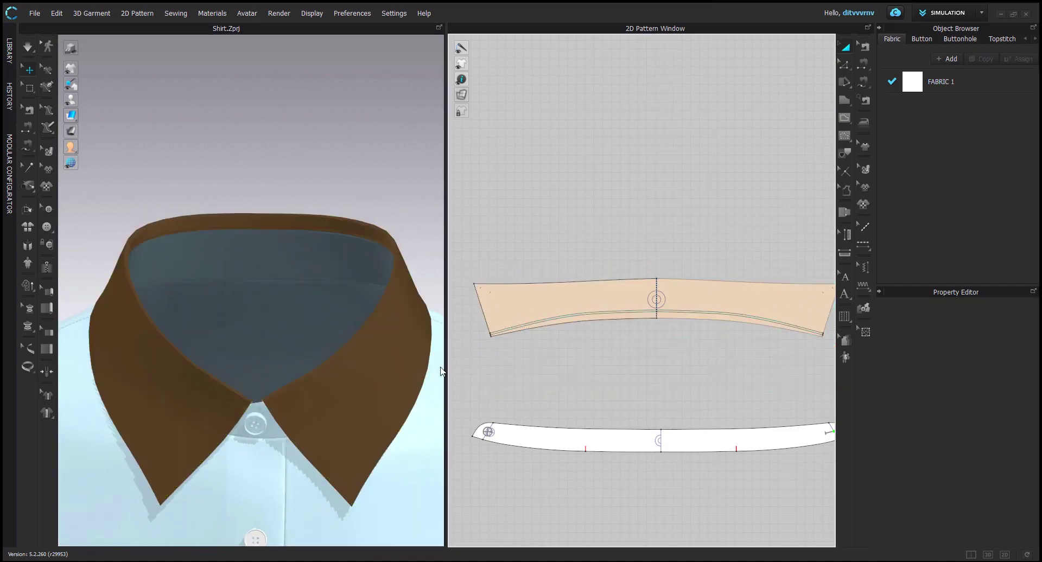
Flip the normal of the collar pattern in 3D so that its front face points outward
click(416, 360)
right_click(415, 360)
click(400, 173)
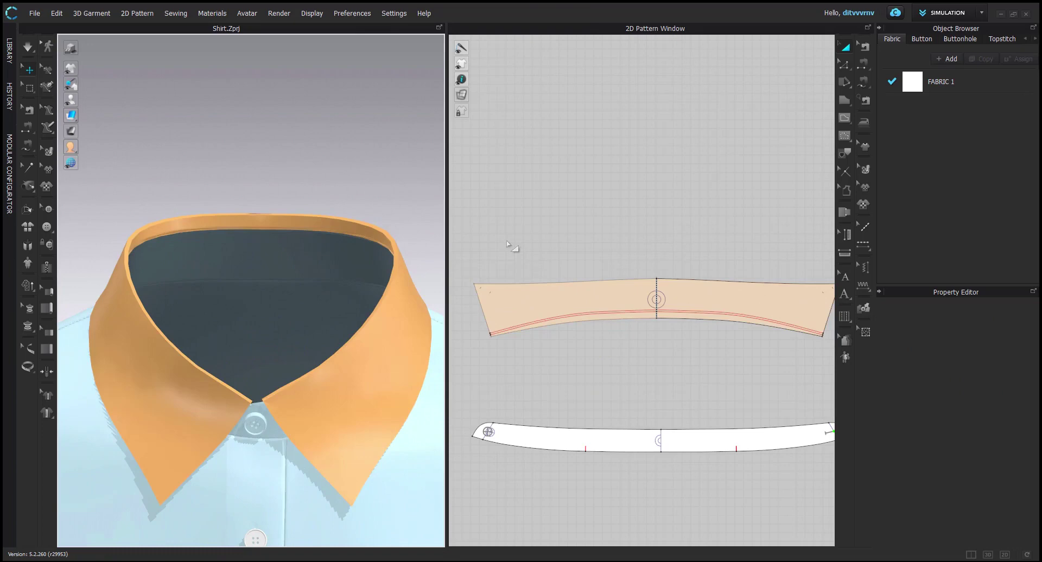
Create a layer clone of the collar pattern, placing it directly above the original in the 2D layout
click(535, 293)
right_click(537, 293)
click(581, 256)
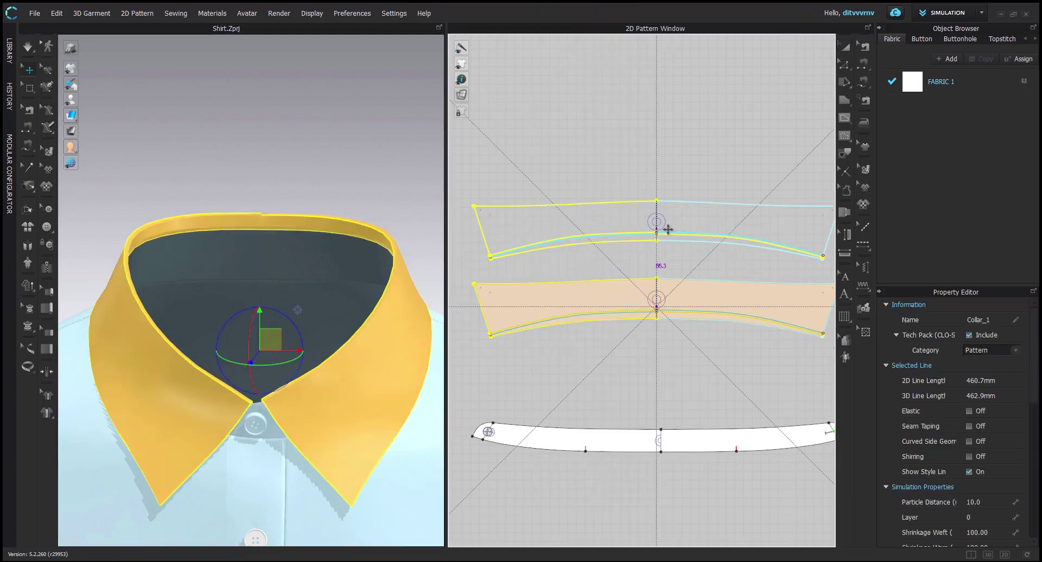
click(666, 229)
Simulate the garment with the cloned collar, inspect the layered collar, and undo the simulation
key(space)
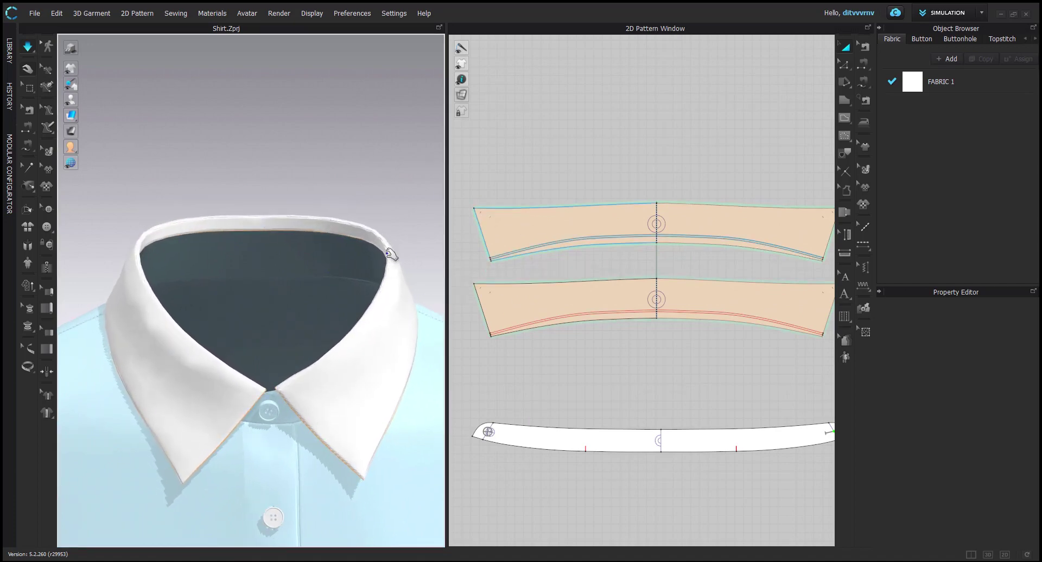
click(259, 224)
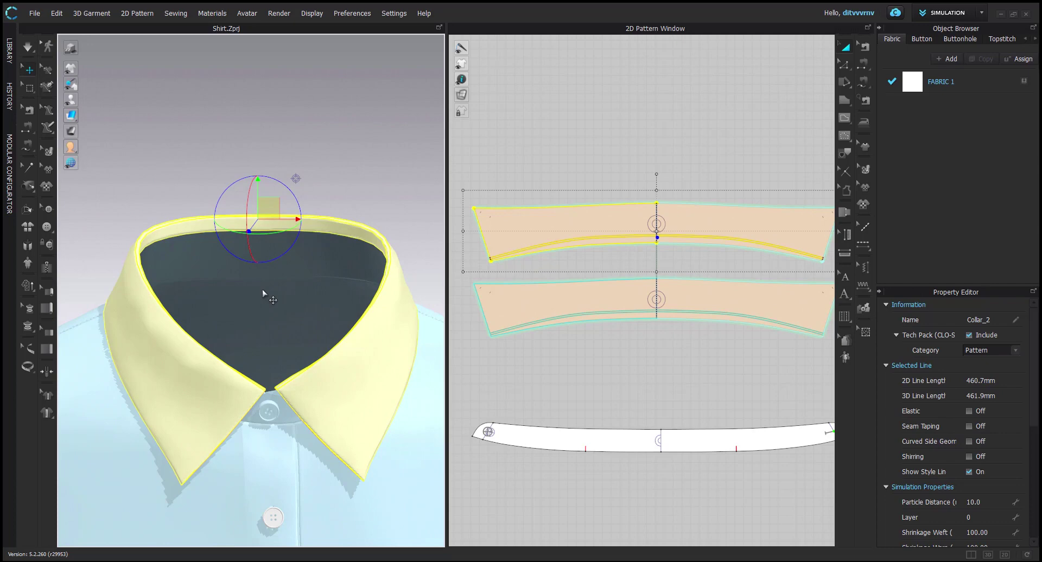
click(349, 194)
mouse_move(349, 193)
right_down()
mouse_move(272, 184)
mouse_move(376, 186)
mouse_move(332, 181)
right_up()
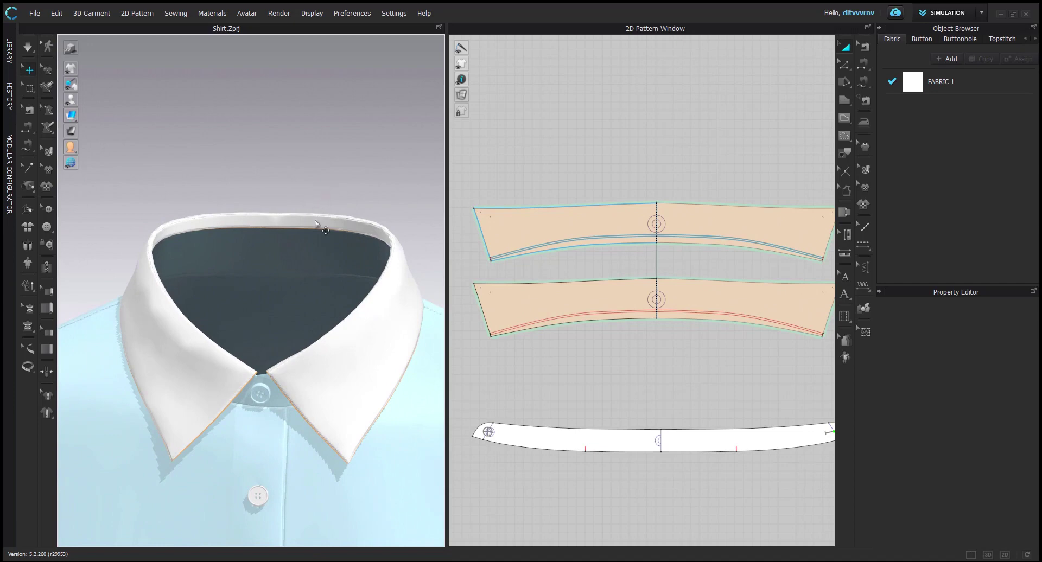
key(ctrl+z)
key(ctrl+z)
key(ctrl+z)
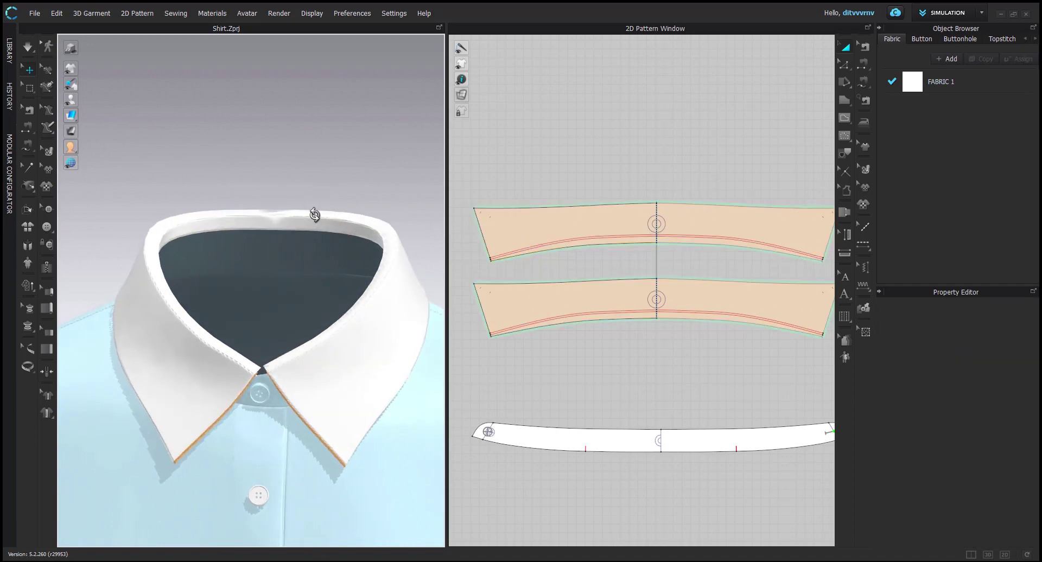
Freeze both collar patterns together and run the simulation on the shirt
right_click(314, 215)
click(269, 181)
mouse_move(258, 181)
right_down()
mouse_move(184, 179)
mouse_move(269, 195)
right_up()
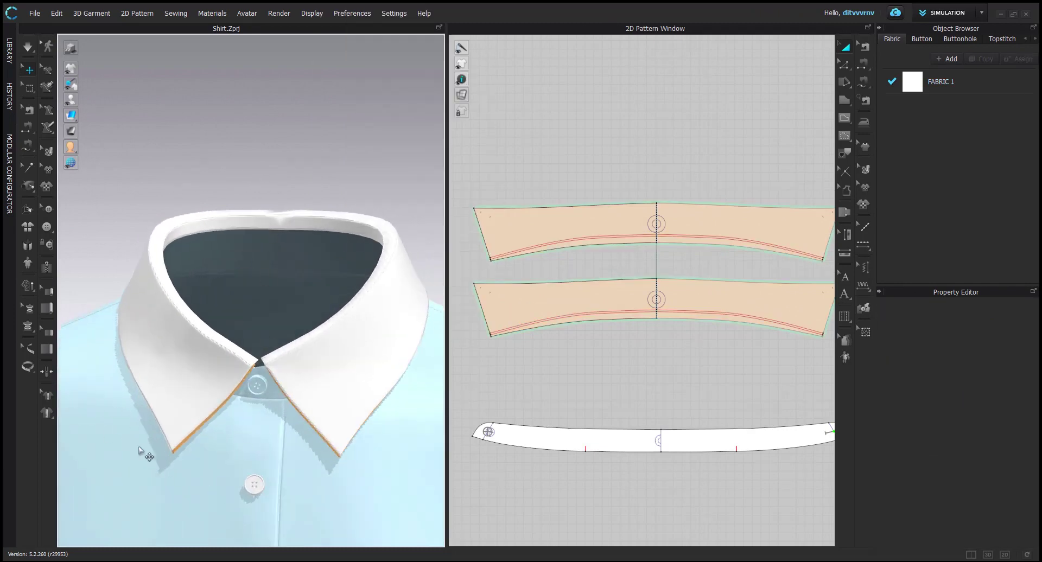
right_drag(309, 403, 310, 388)
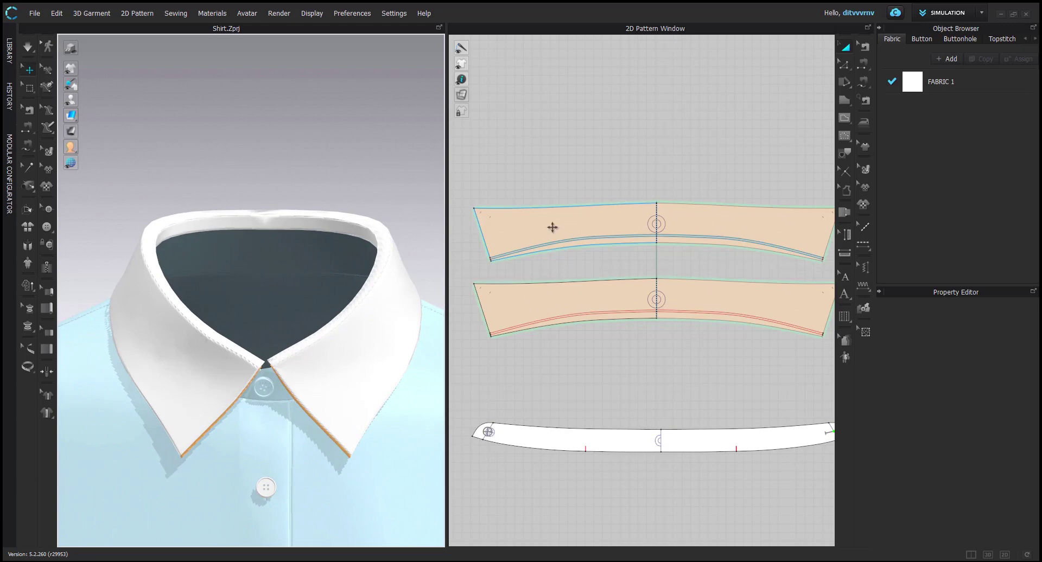
scroll(550, 225, down, 2)
click(514, 223)
shift+click(509, 290)
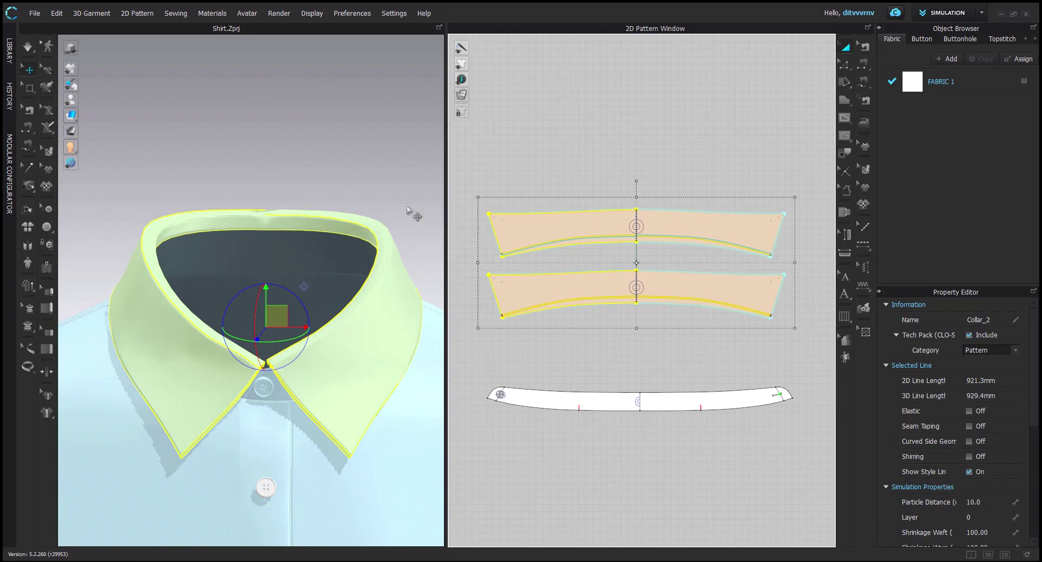
click(367, 132)
key(space)
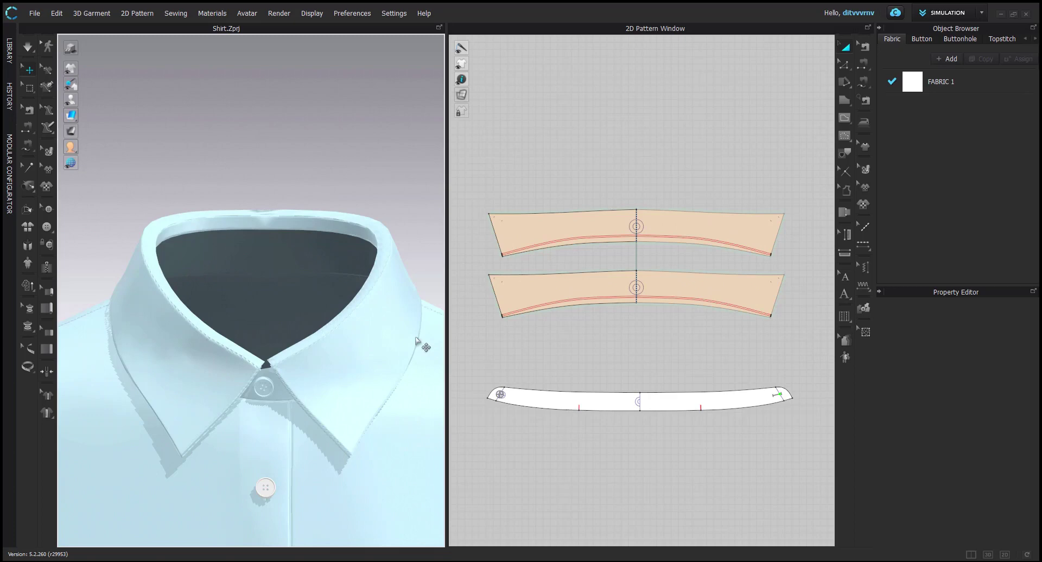
Switch the garment to thick textured surface display and unfreeze both collar patterns
mouse_move(71, 115)
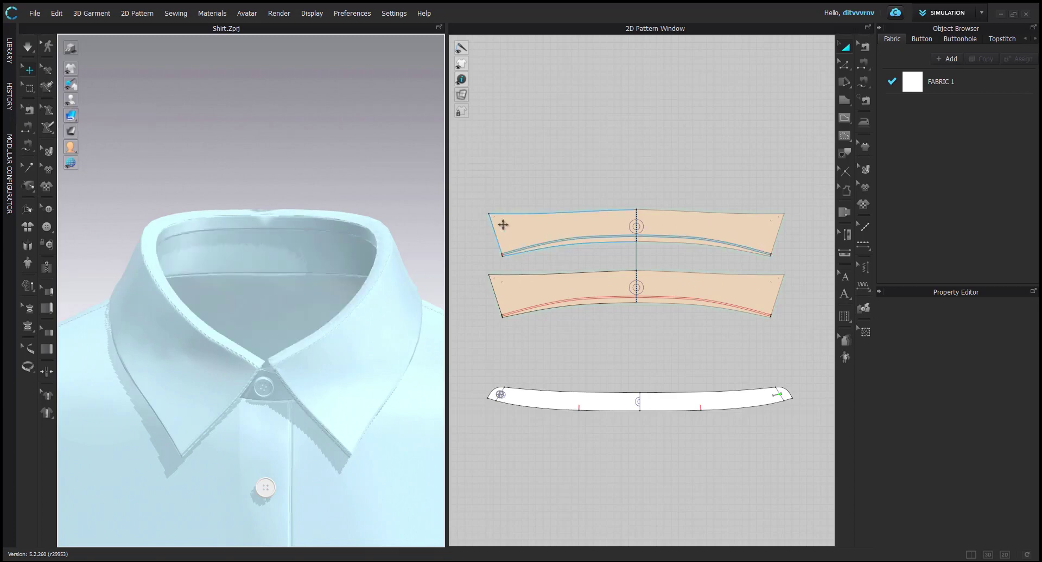
click(505, 288)
click(280, 159)
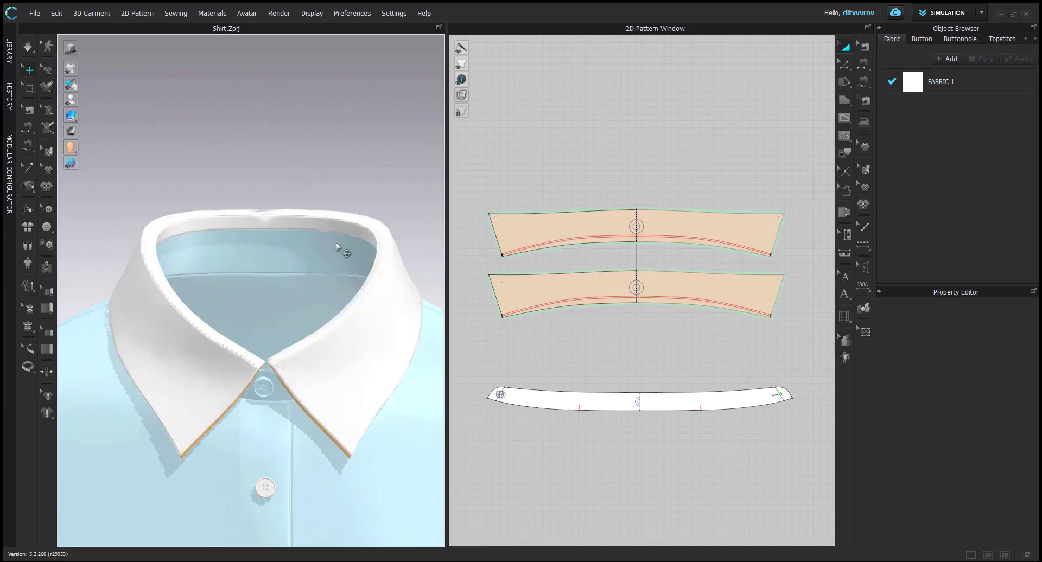
Simulate the two collar layers and examine the seam lines along the folded neck edge up close
key(space)
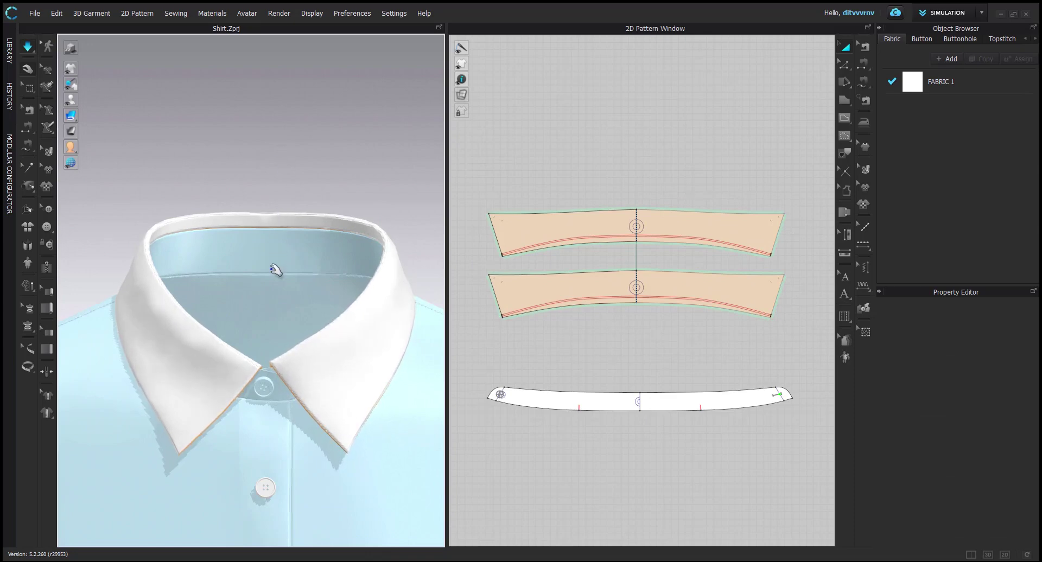
scroll(254, 221, up, 8)
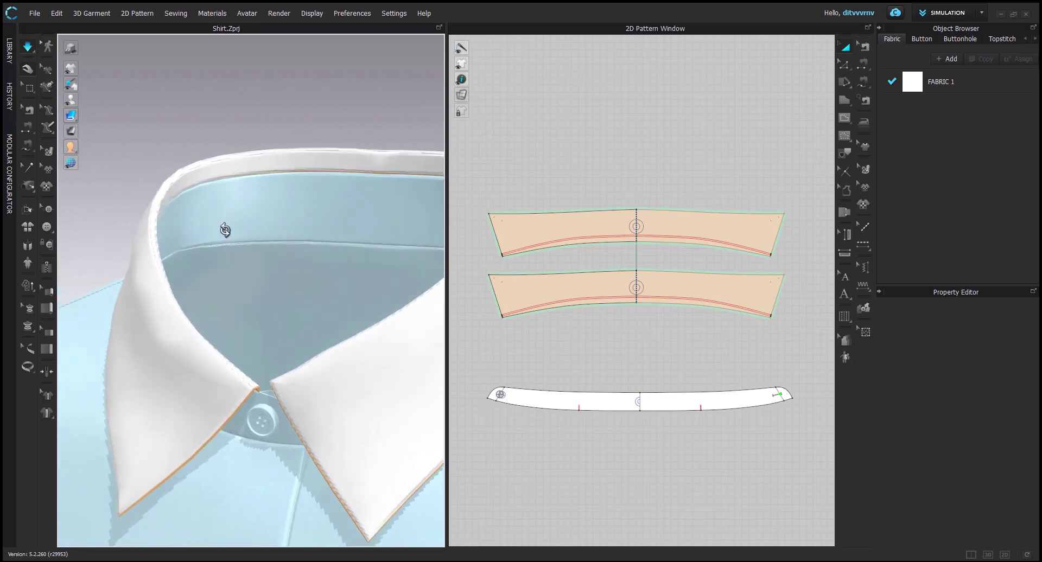
scroll(228, 266, up, 6)
key(space)
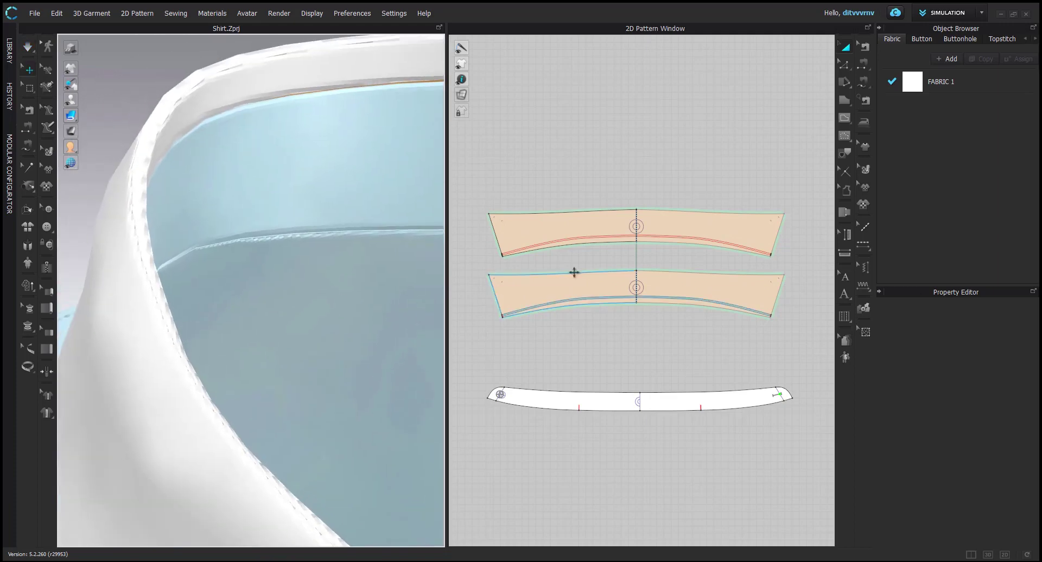
click(544, 222)
click(549, 349)
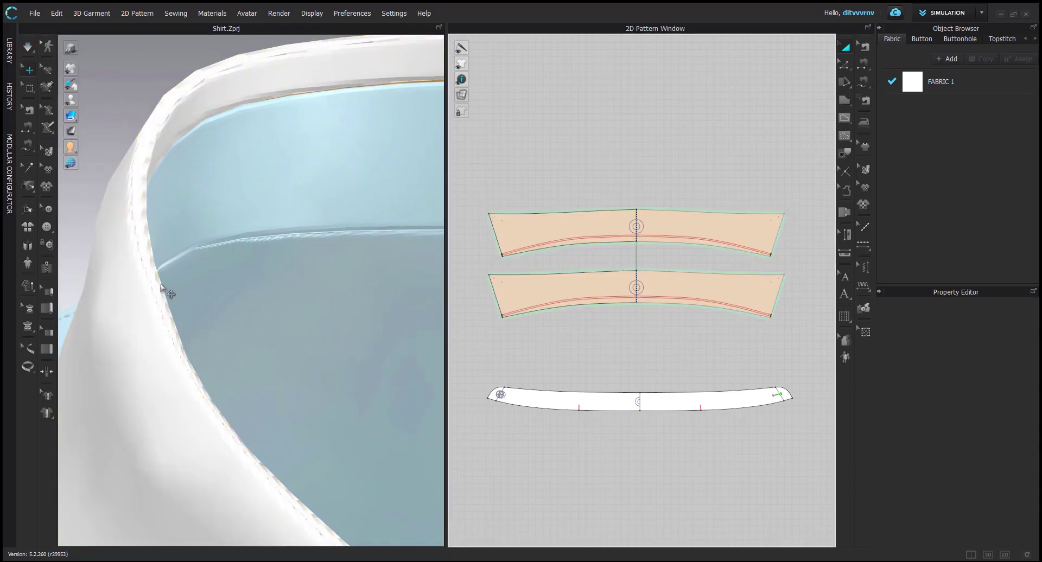
scroll(472, 249, up, 3)
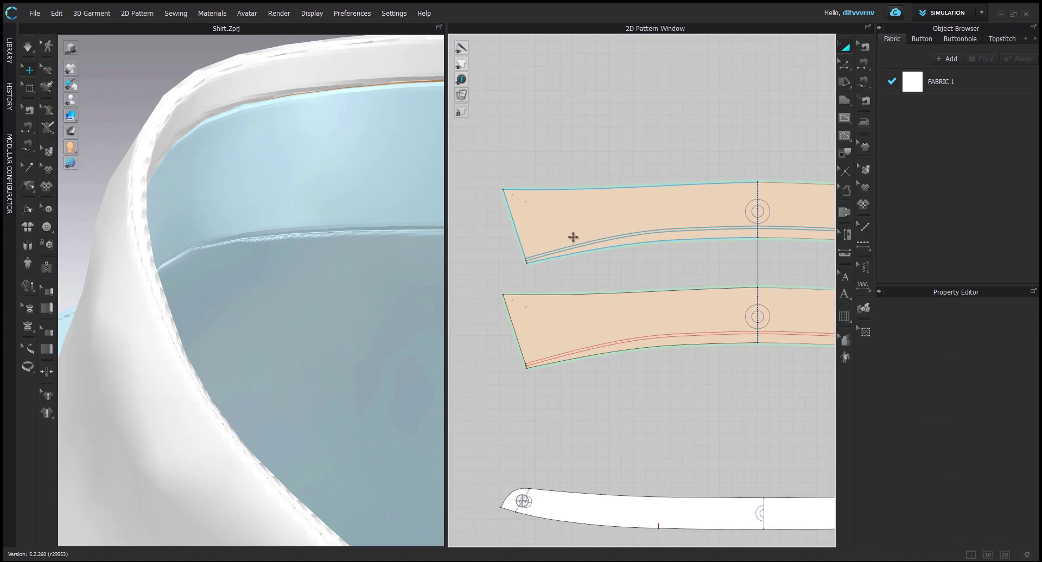
right_drag(190, 261, 168, 261)
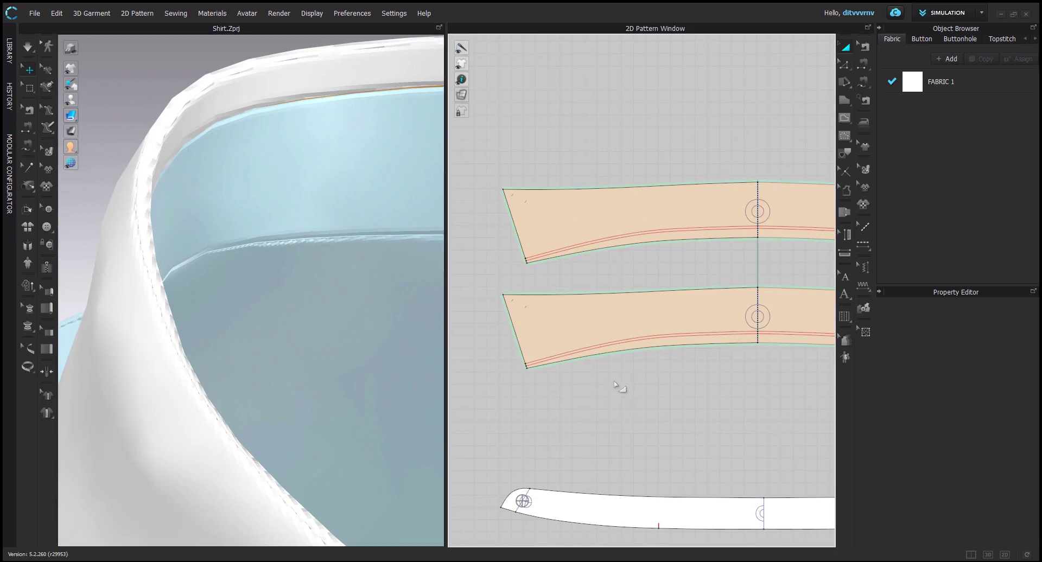
Set the 3D seamline intensity to 0 for both fold-line seams on the left half of the collar pattern
key(b)
scroll(603, 258, up, 5)
click(609, 242)
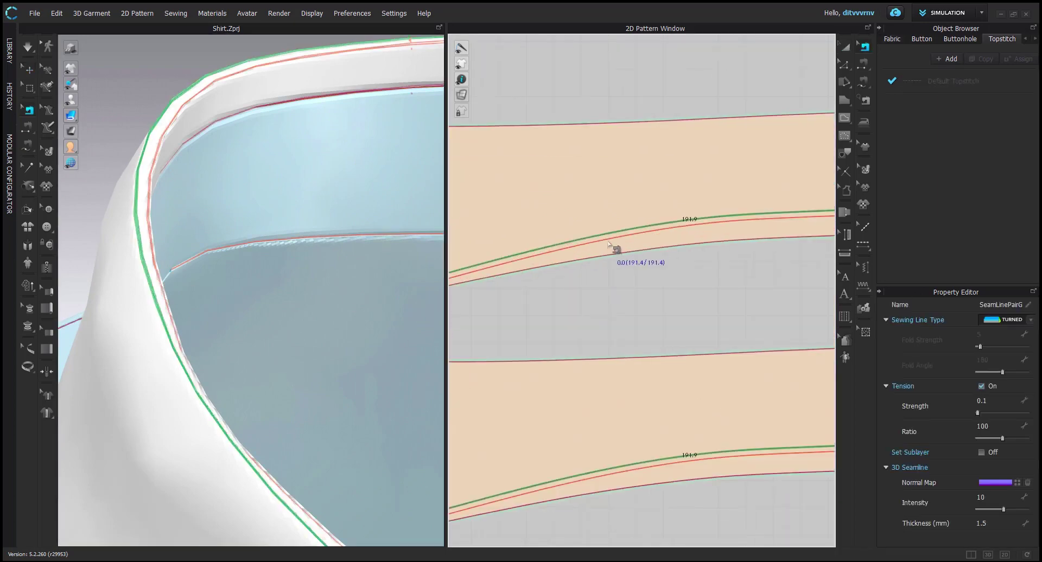
shift+click(610, 246)
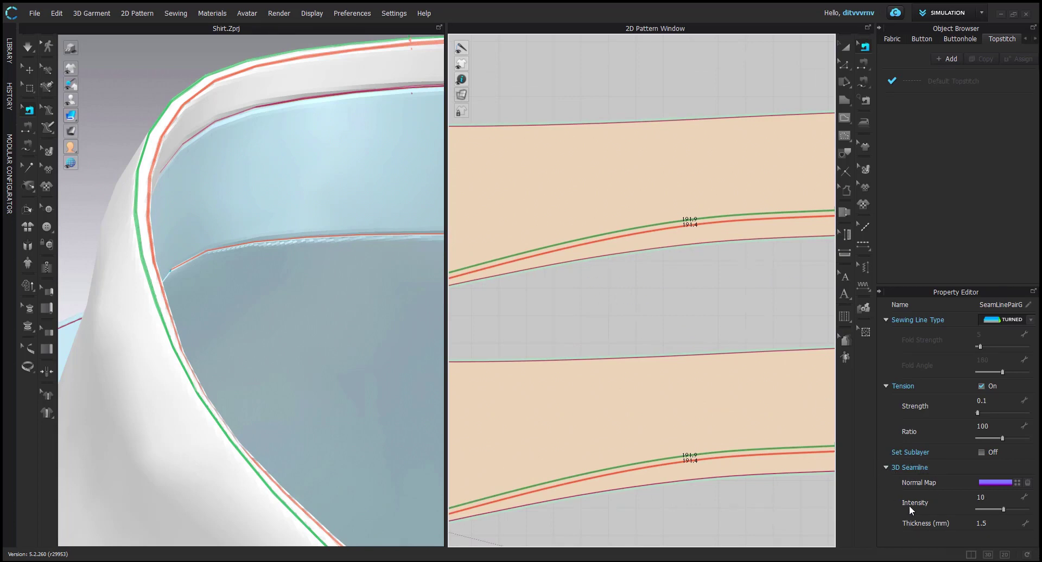
click(989, 496)
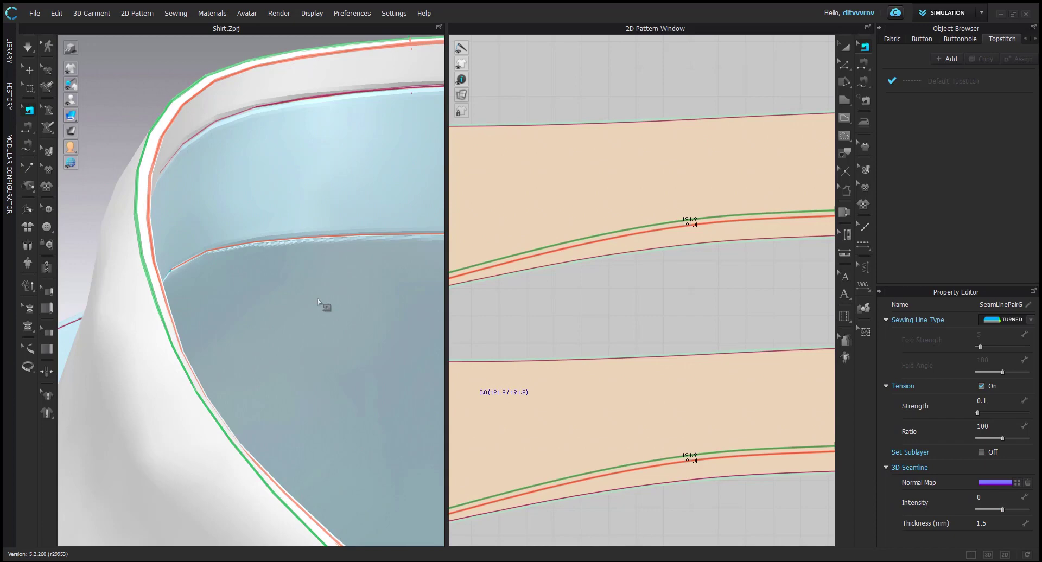
scroll(318, 302, down, 5)
click(301, 87)
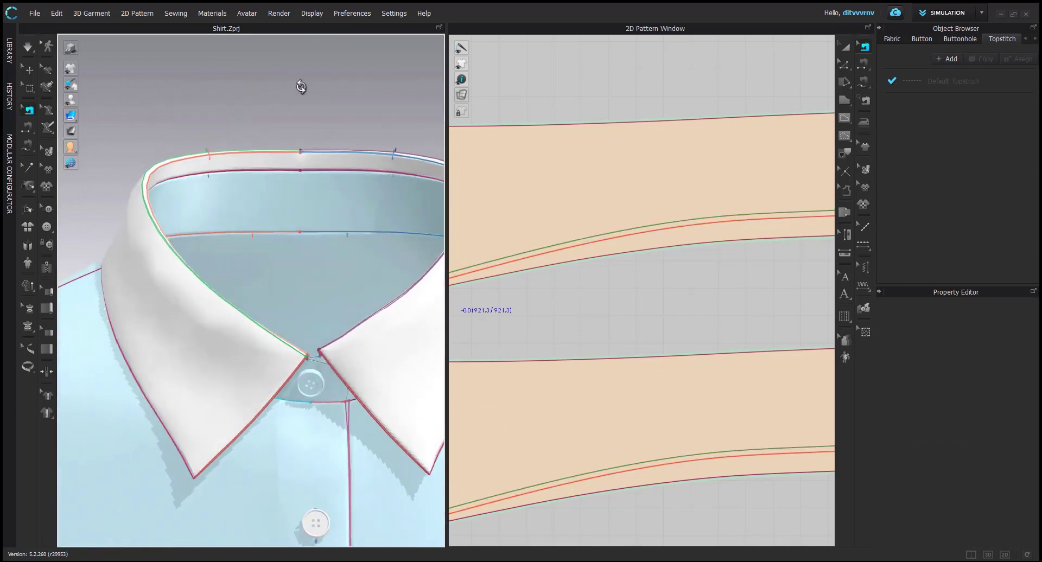
right_drag(301, 87, 314, 88)
key(a)
right_drag(380, 138, 344, 138)
Change the 3D seamline intensity of both fold-line seams on the collar's right half to match the left half
scroll(637, 255, down, 5)
middle_drag(734, 267, 628, 270)
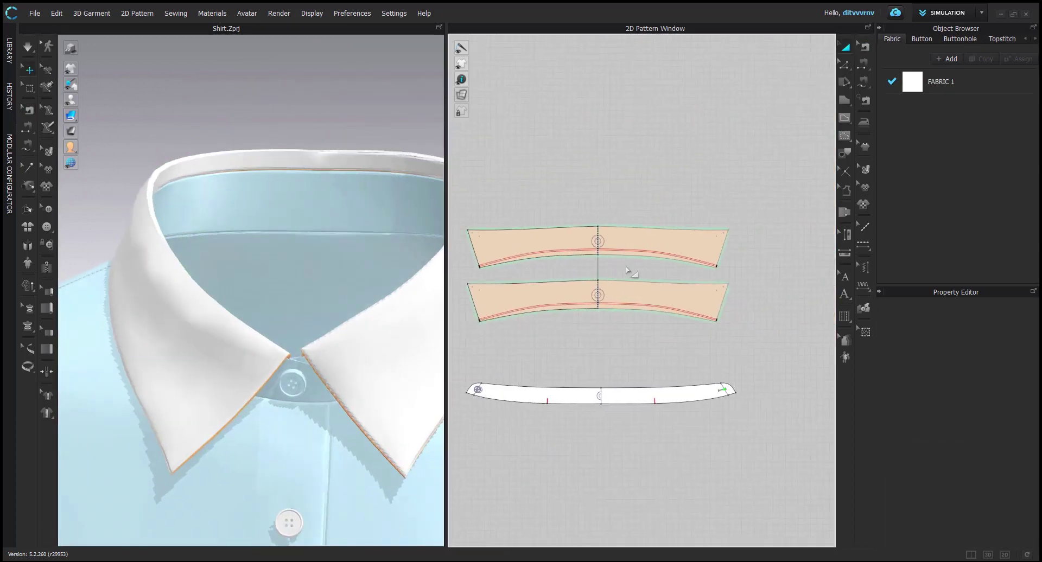
scroll(627, 269, up, 3)
key(b)
scroll(597, 237, up, 2)
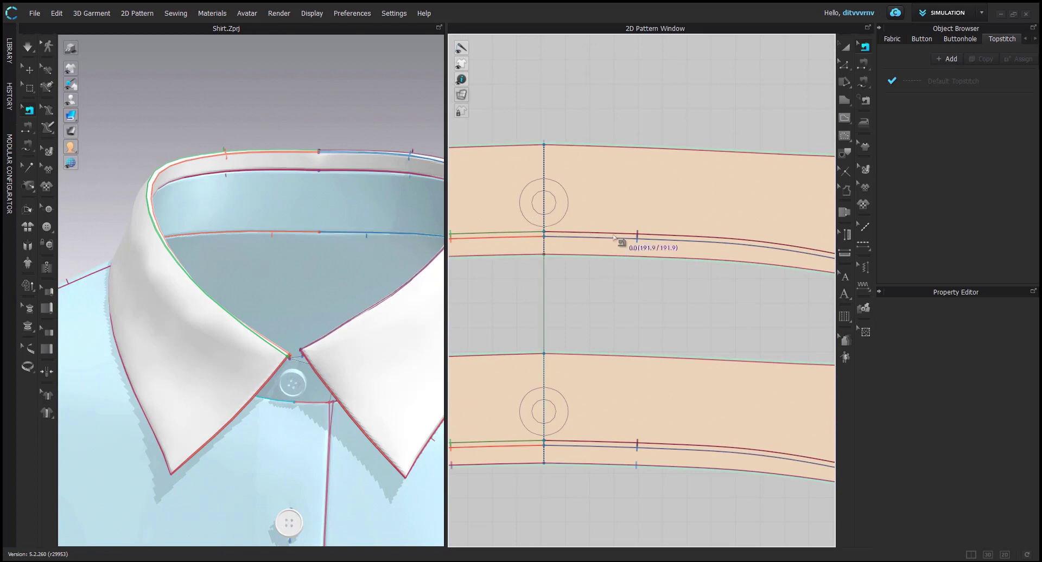
click(615, 237)
click(982, 498)
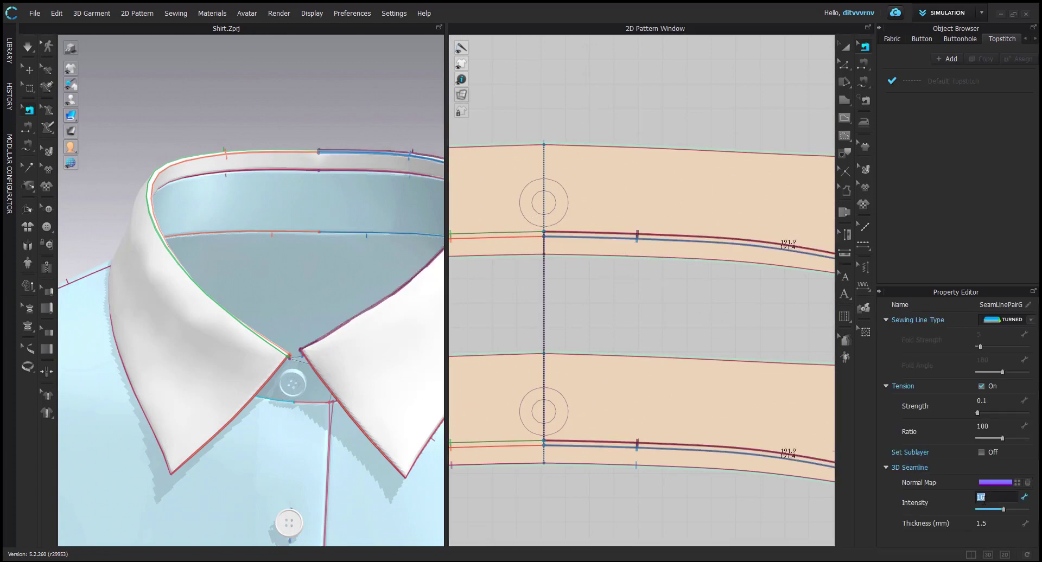
key(Return)
click(666, 315)
middle_drag(339, 123, 338, 134)
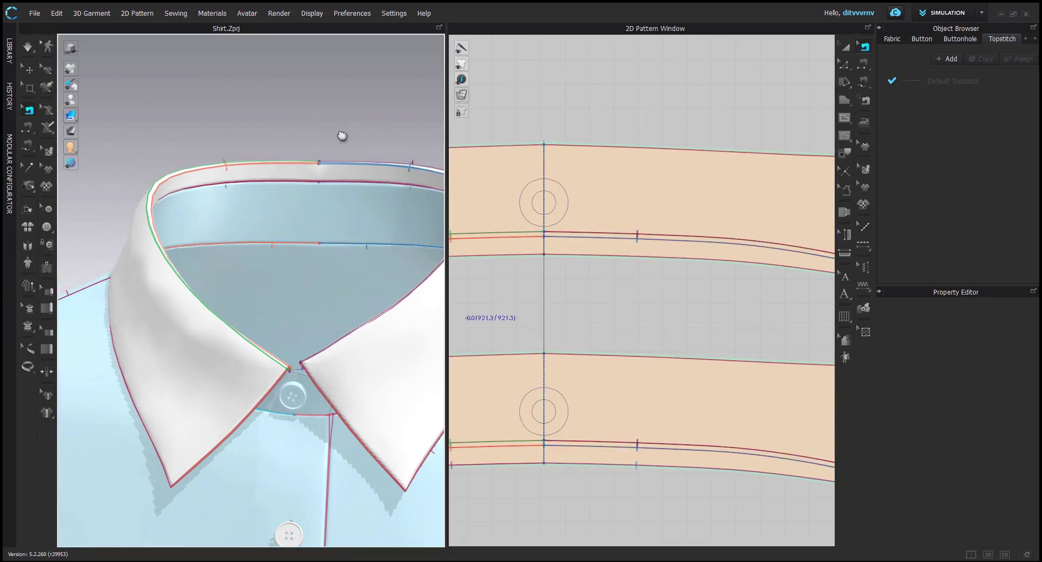
key(q)
right_drag(329, 129, 332, 128)
middle_drag(360, 163, 358, 190)
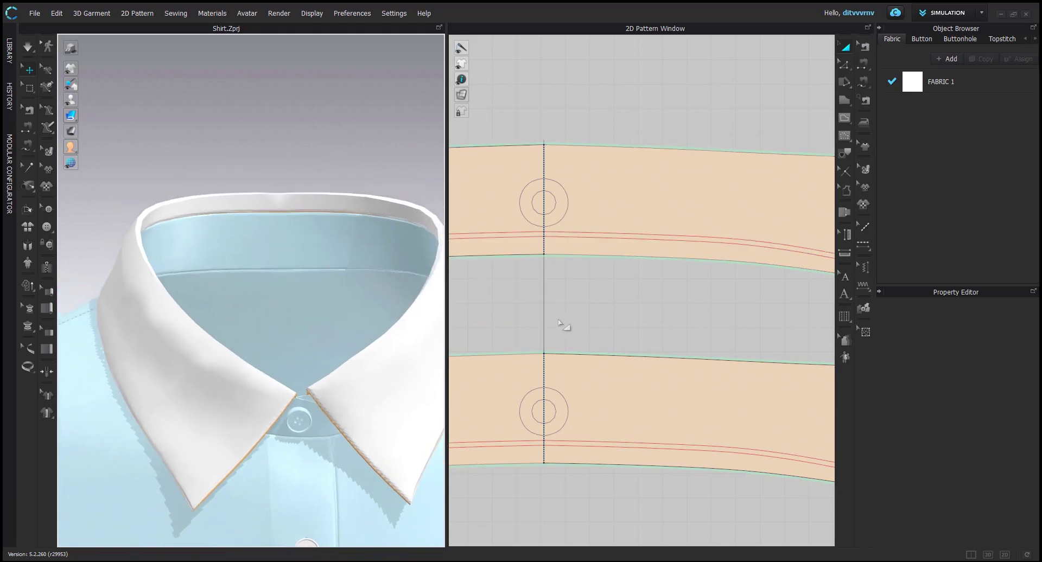
Set the Add'l Thickness - Collision of both collar patterns to 1.0
right_drag(335, 293, 221, 373)
scroll(195, 388, up, 2)
scroll(533, 296, up, 4)
middle_drag(543, 296, 628, 276)
click(561, 253)
shift+click(540, 317)
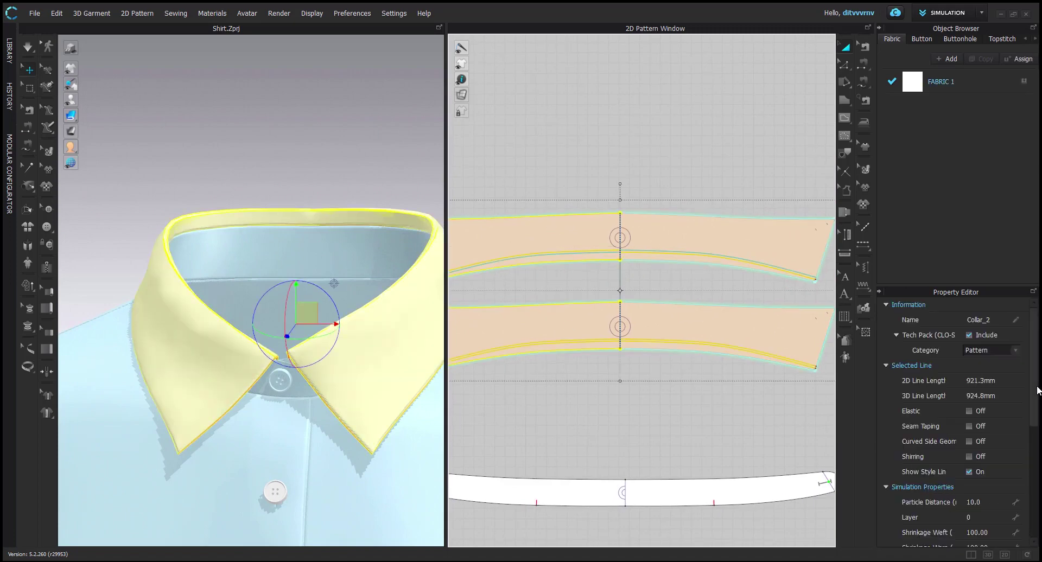
scroll(922, 461, down, 5)
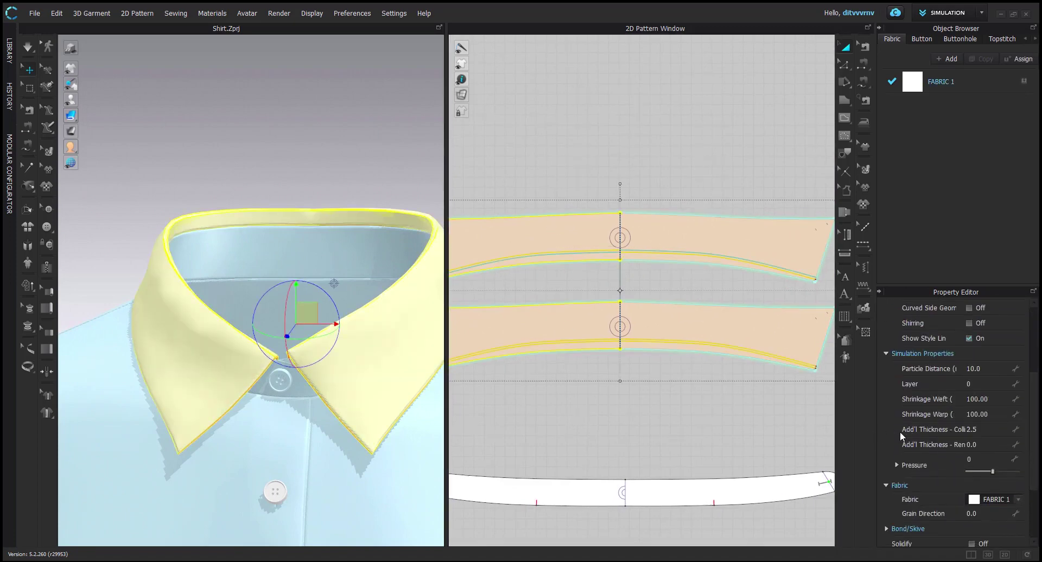
click(981, 432)
text(1)
key(Return)
Select only the upper collar pattern and simulate the garment to settle the collar layers
click(477, 212)
click(369, 384)
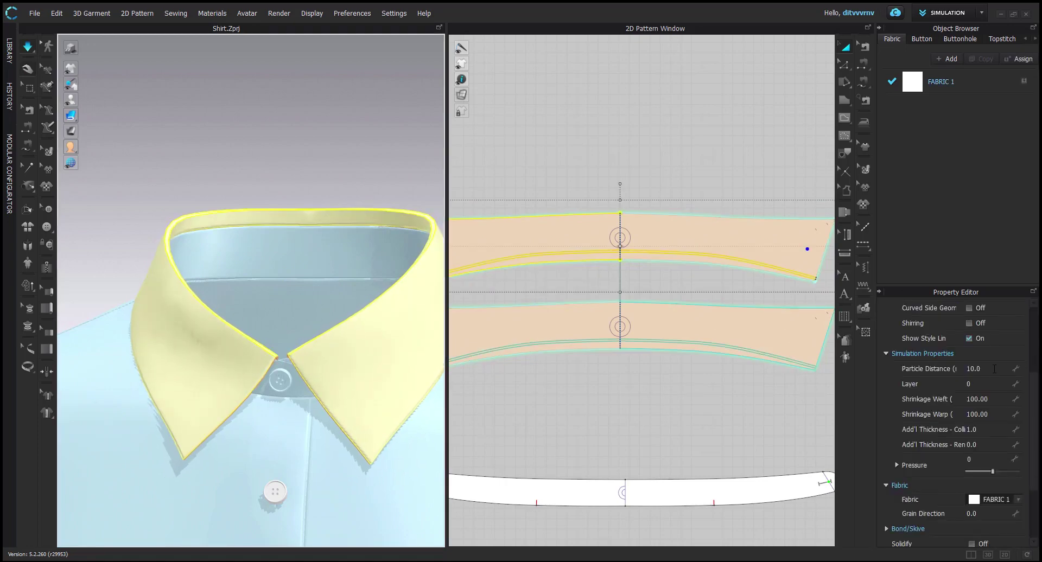
right_drag(293, 233, 303, 237)
key(space)
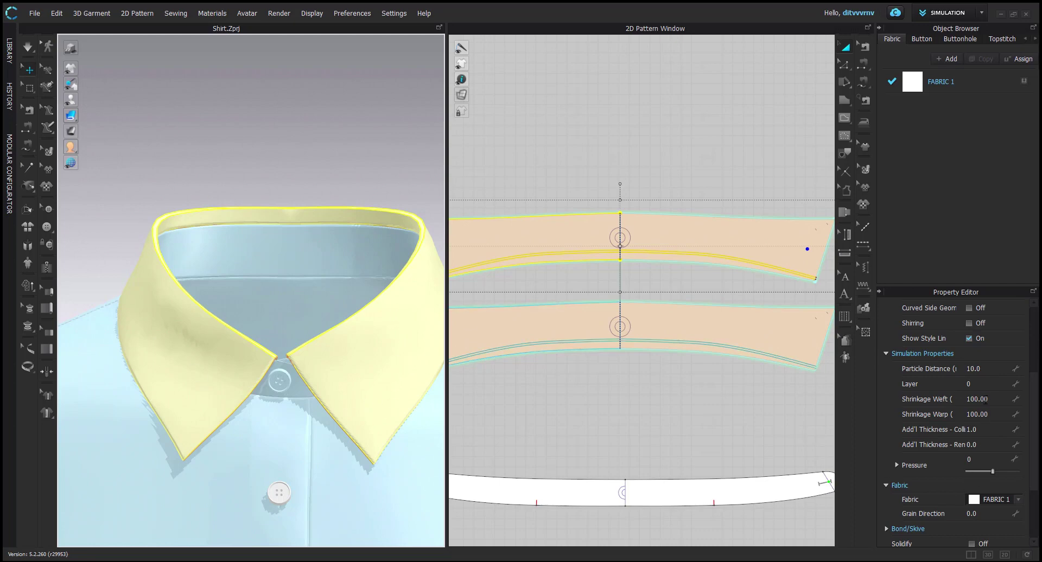
Set the particle distance of the upper collar pattern to 5.0
click(985, 368)
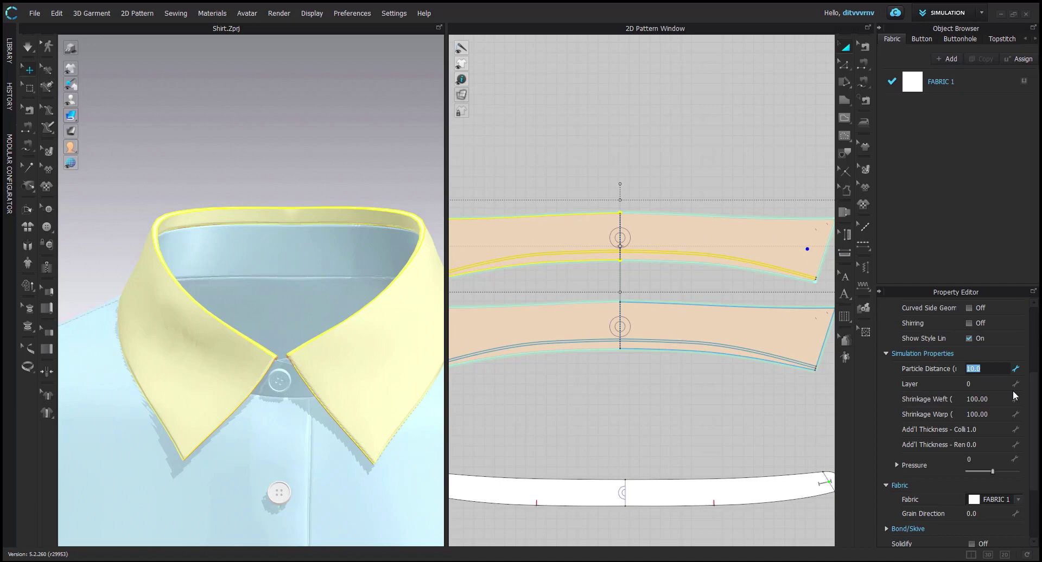
text(5.0)
key(Return)
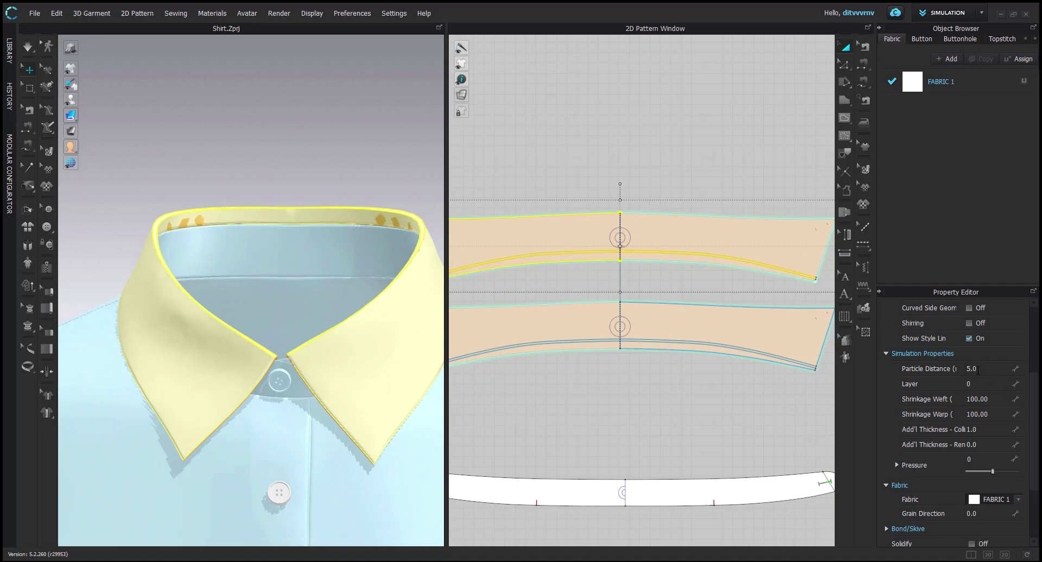
Set the upper collar pattern's Add'l Thickness - Collision to 0.5 and restart the simulation
click(983, 429)
text(0.)
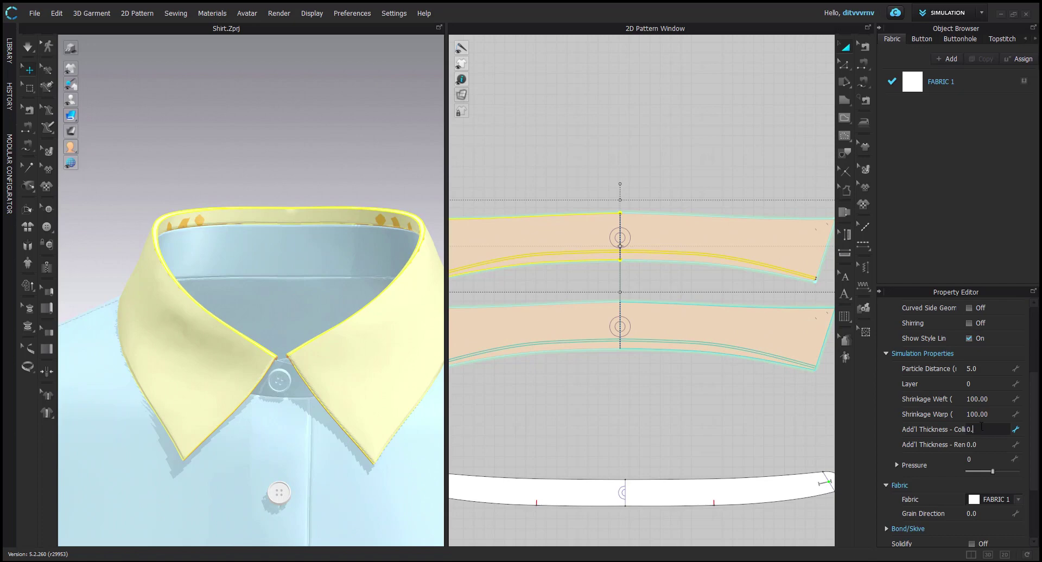
text(5)
key(Return)
click(477, 132)
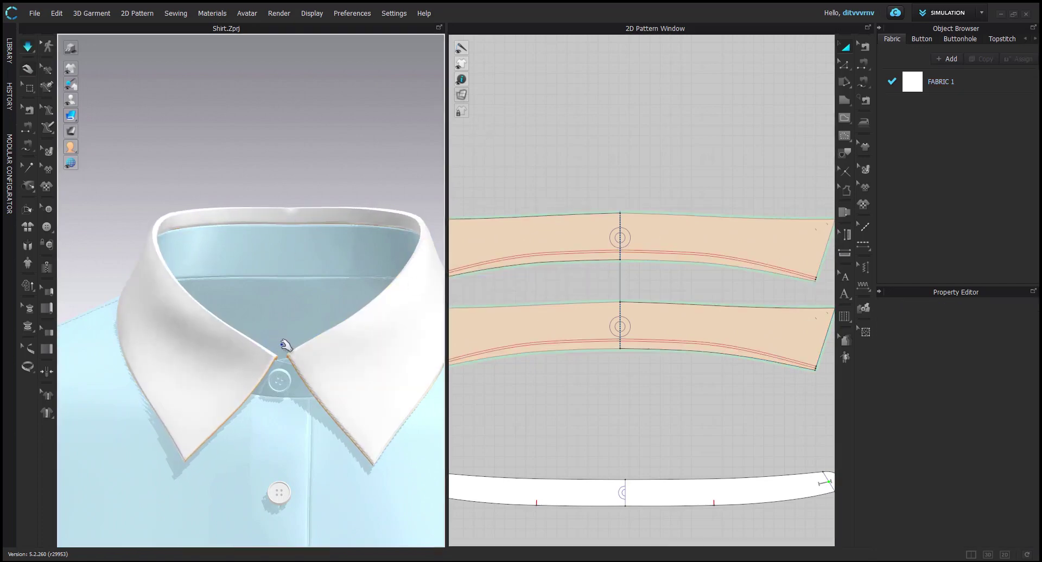
Examine the simulated collar fold from the front and side, and review the upper collar pattern's properties
right_drag(282, 348, 212, 362)
scroll(260, 413, up, 5)
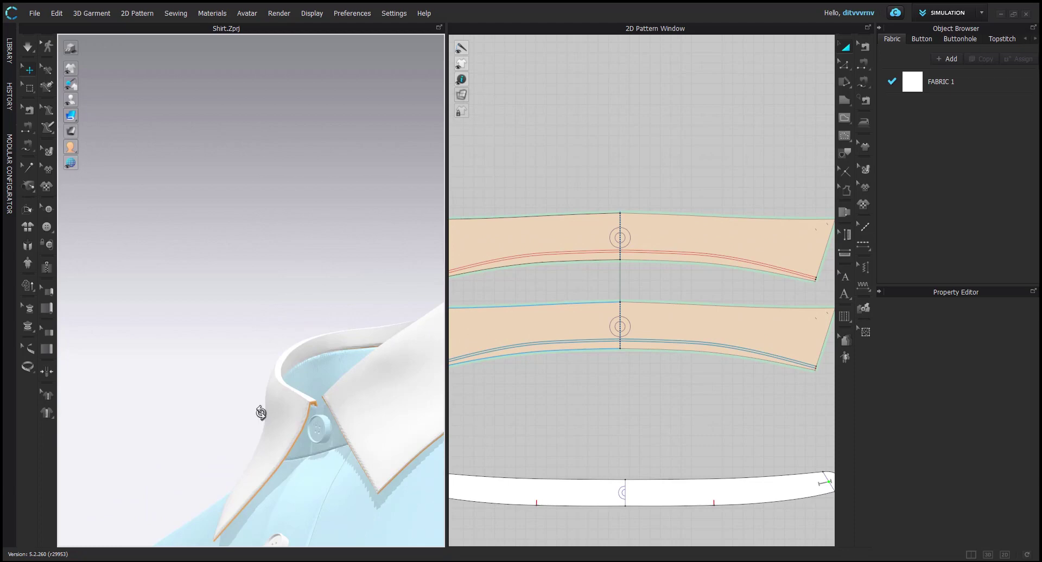
scroll(278, 401, down, 3)
scroll(320, 441, up, 3)
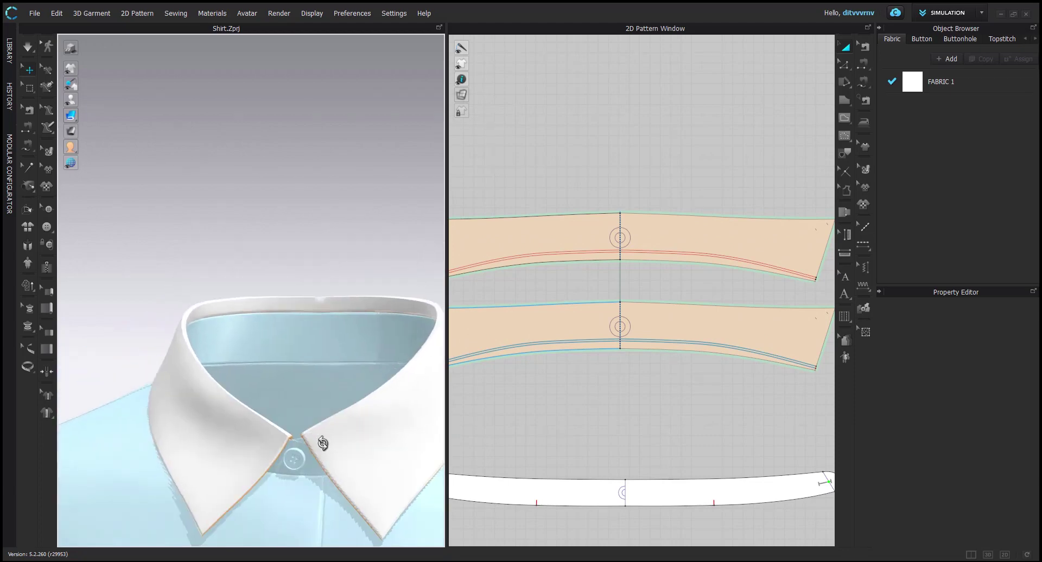
right_drag(323, 442, 307, 351)
middle_drag(307, 351, 291, 300)
click(172, 330)
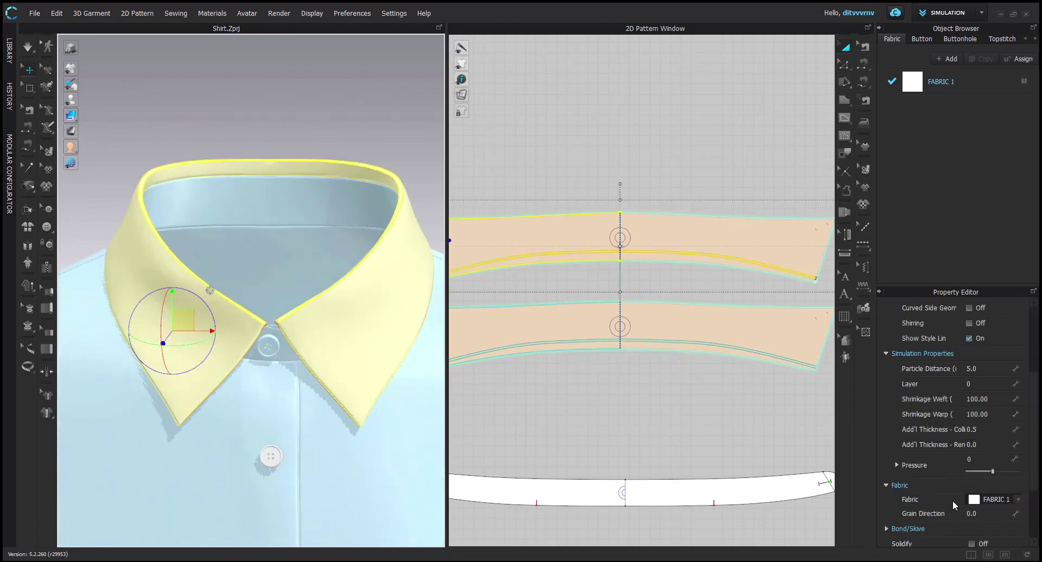
scroll(950, 454, up, 5)
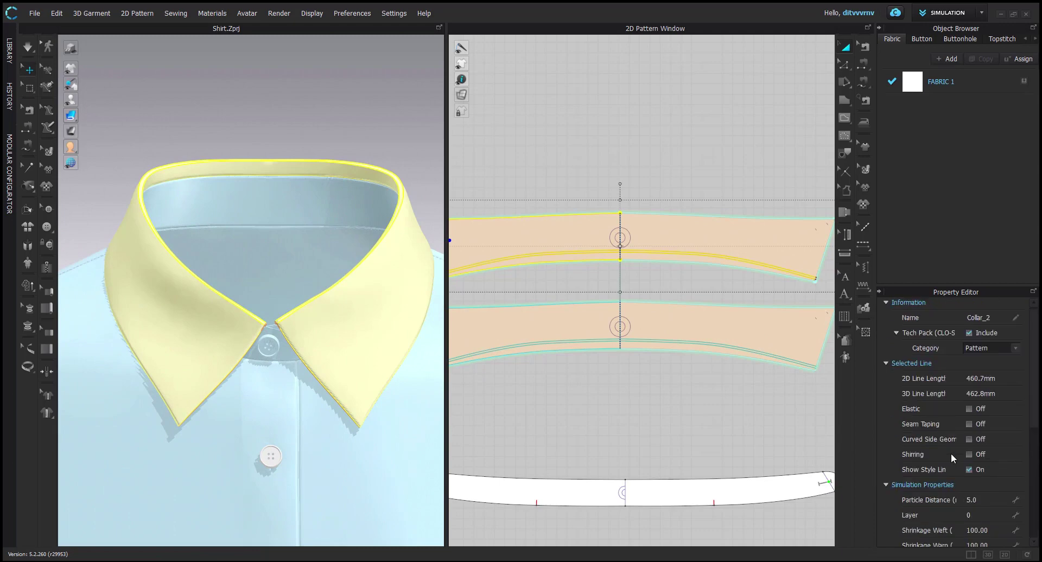
click(271, 122)
middle_drag(538, 367, 563, 365)
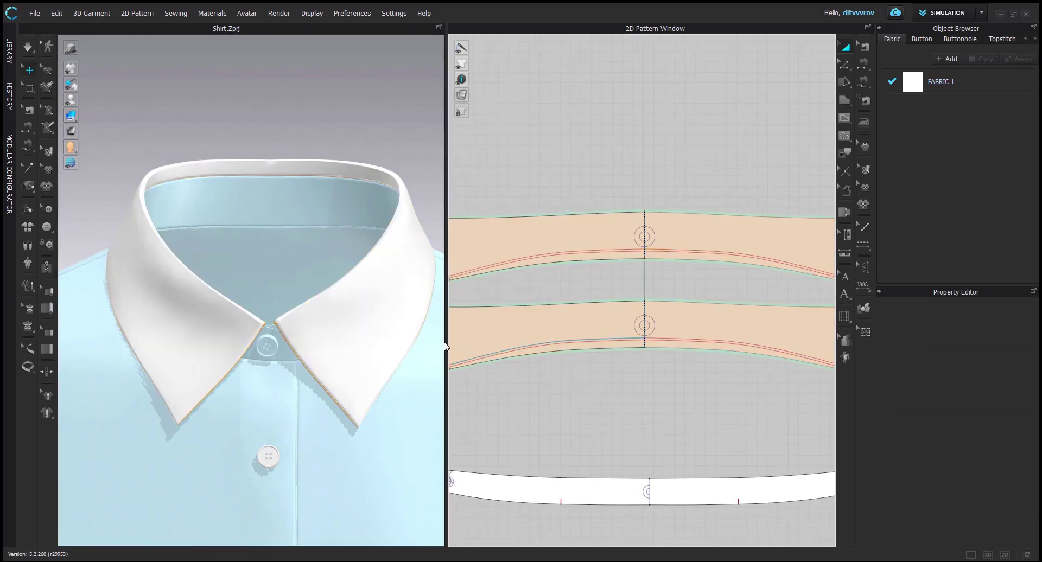
Toggle the lower collar pattern's 3D visibility off and back on, and run a brief garment simulation
click(375, 328)
click(215, 349)
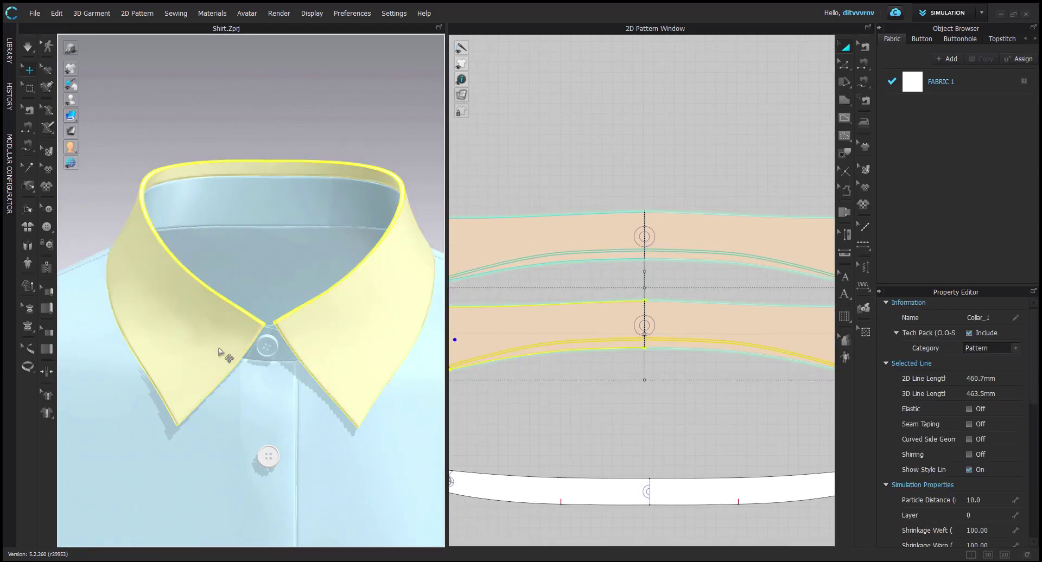
key(shift+q)
key(shift+q)
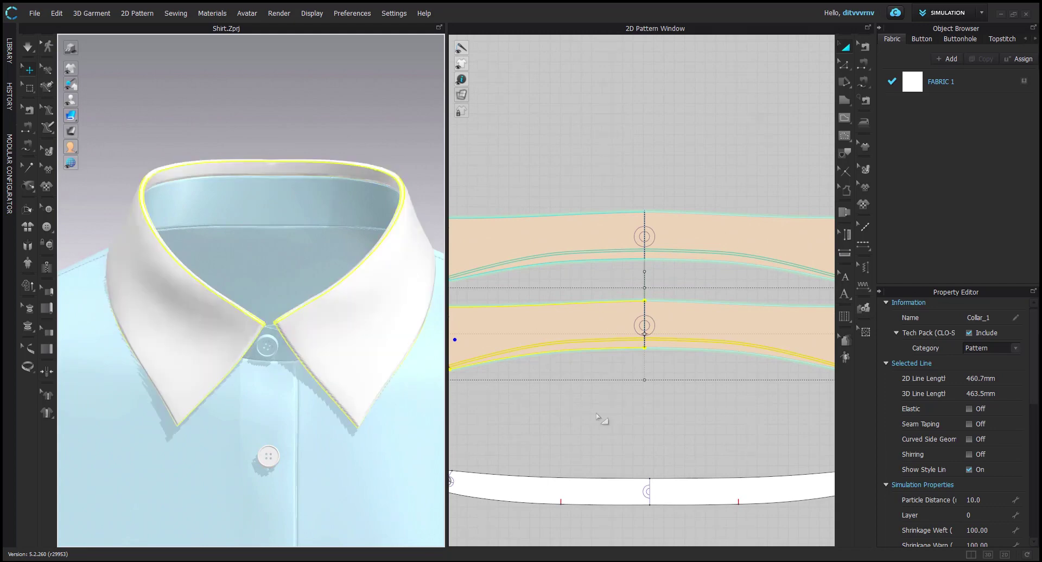
click(596, 413)
click(234, 80)
key(space)
key(space)
Turn off Fold Rendering for the upper collar pattern's two fold lines and simulate the garment to update the collar
middle_drag(516, 408, 578, 291)
scroll(556, 255, up, 5)
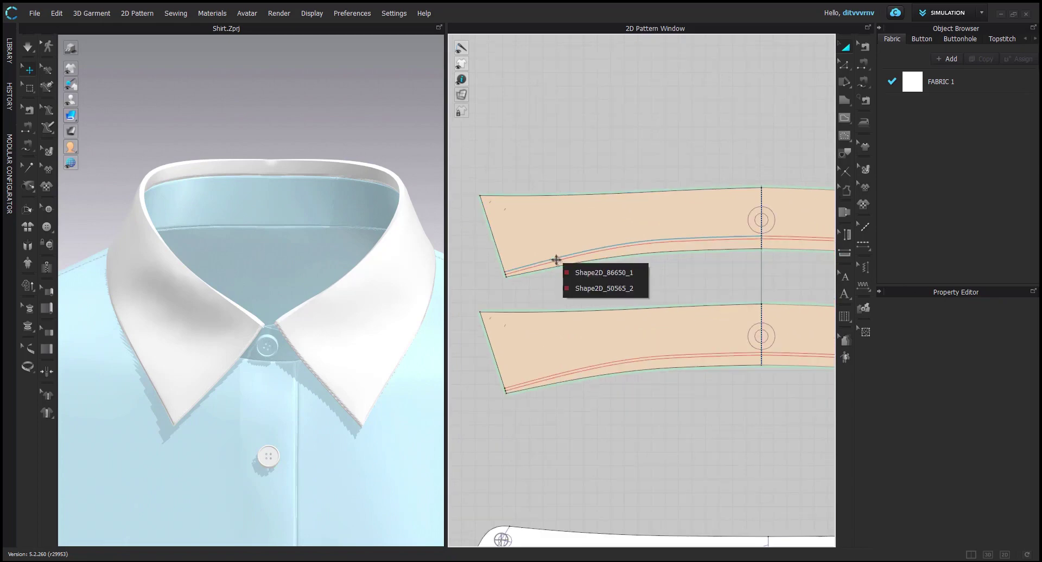
click(556, 259)
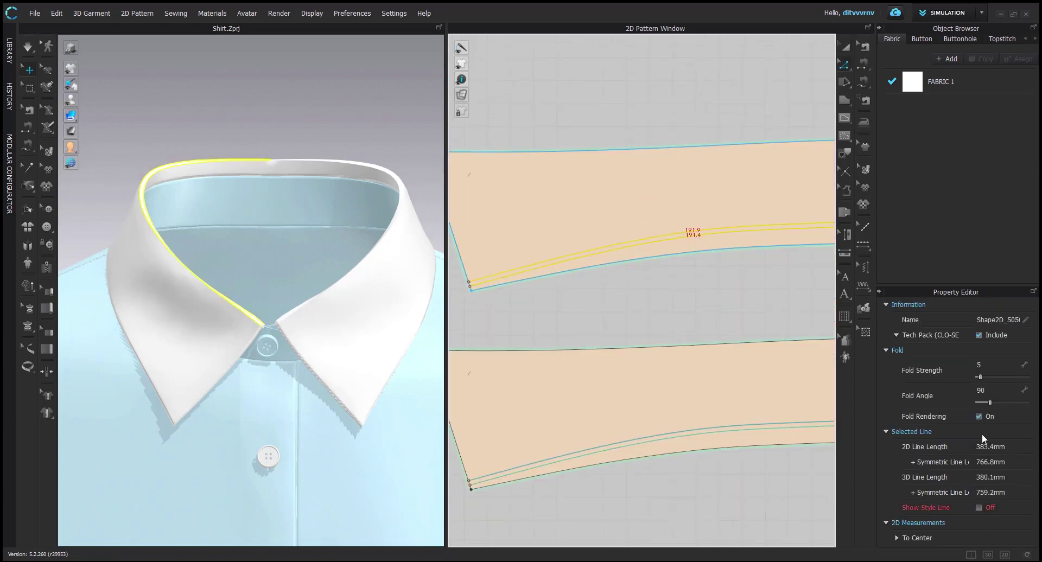
click(424, 214)
key(space)
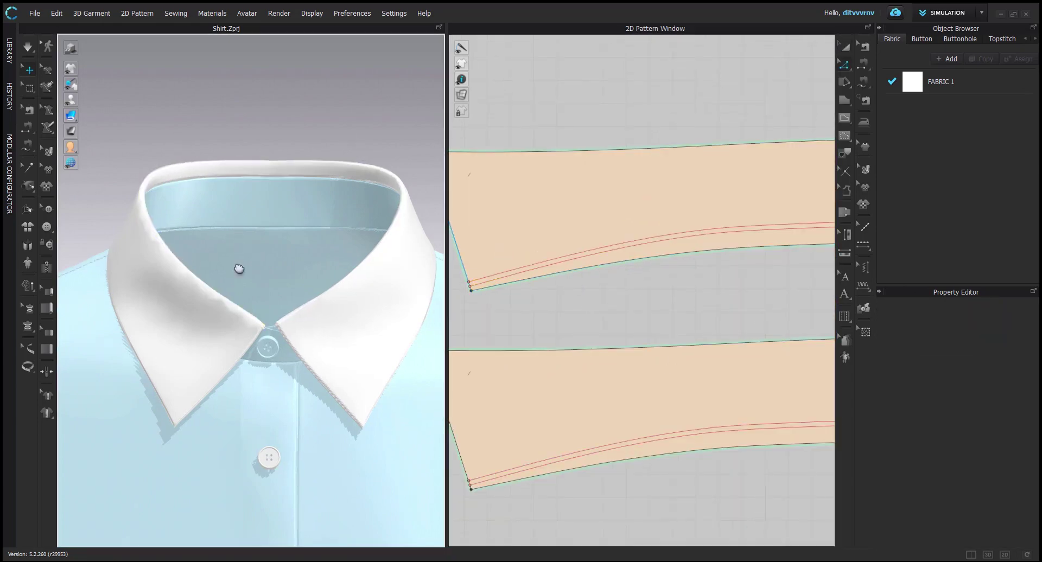
scroll(238, 270, up, 1)
right_drag(233, 376, 256, 379)
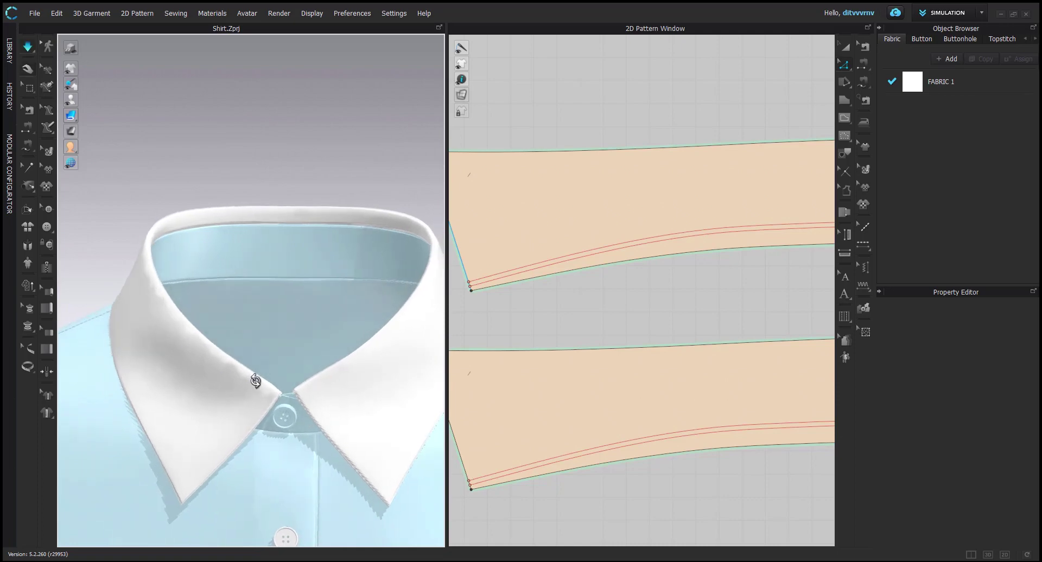
right_drag(396, 214, 351, 214)
key(space)
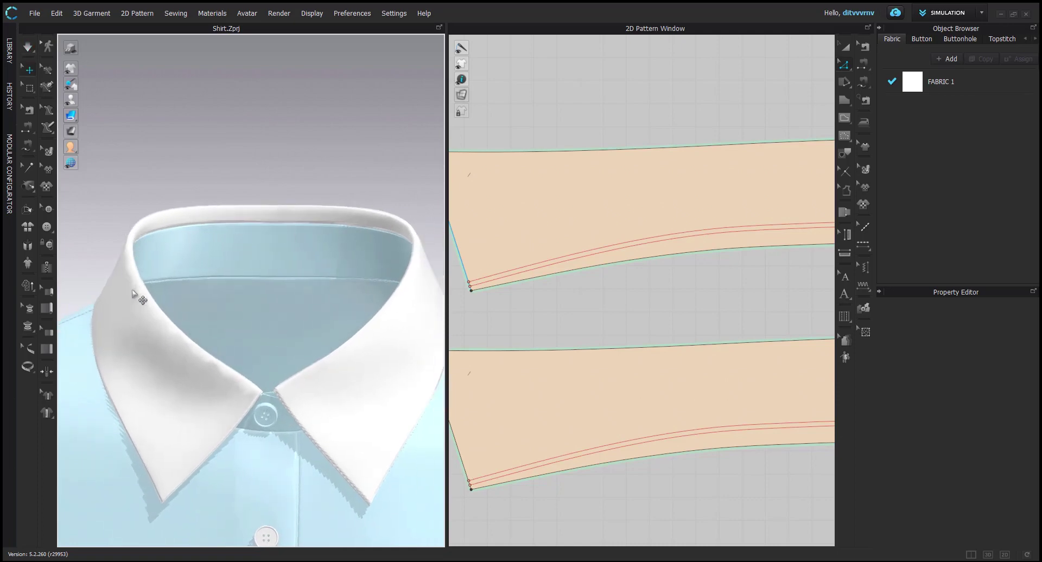
Check the collar fold in 3D and the upper collar pattern's simulation, fabric and mesh properties
right_drag(385, 319, 195, 330)
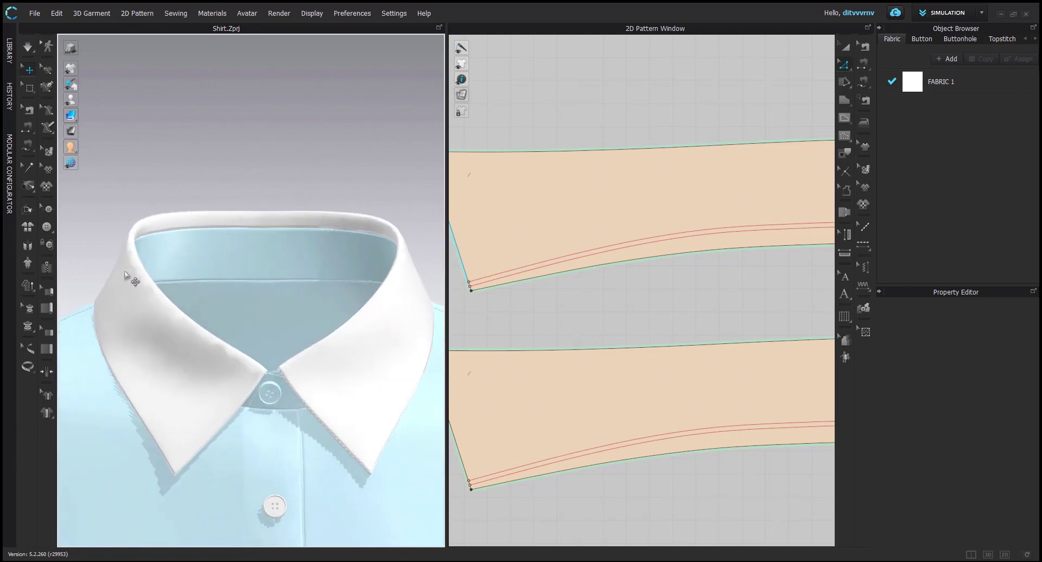
right_drag(233, 361, 301, 374)
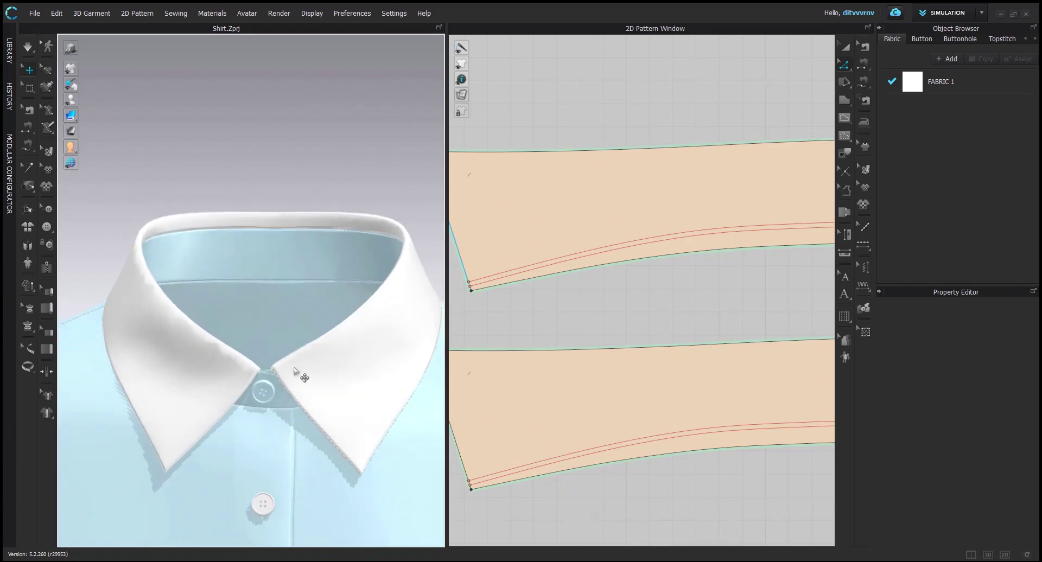
scroll(552, 332, down, 5)
click(538, 296)
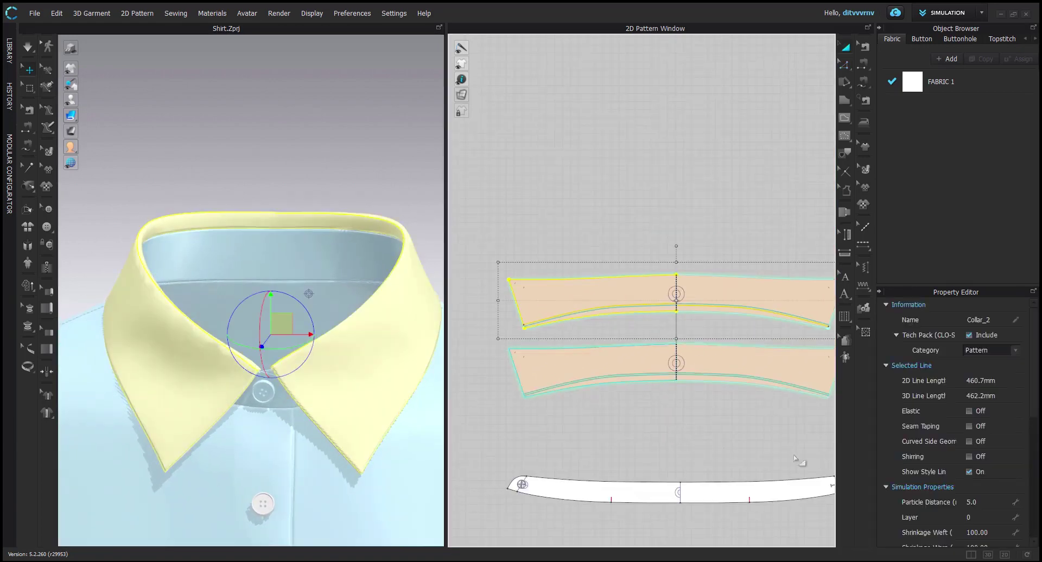
scroll(1035, 394, down, 5)
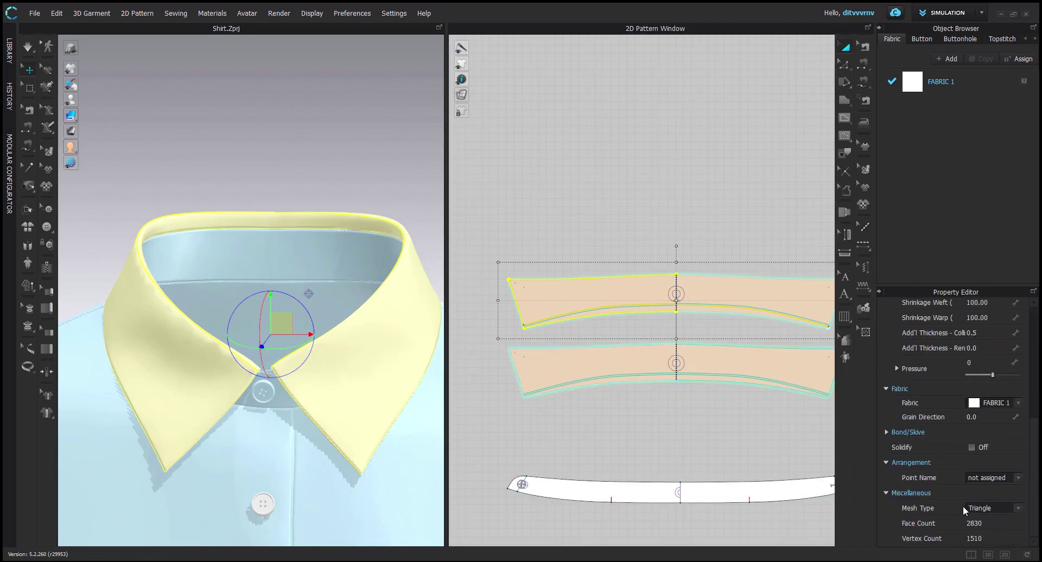
click(596, 206)
Simulate the garment again to settle the collar layers, and stop the simulation
scroll(223, 242, down, 2)
key(space)
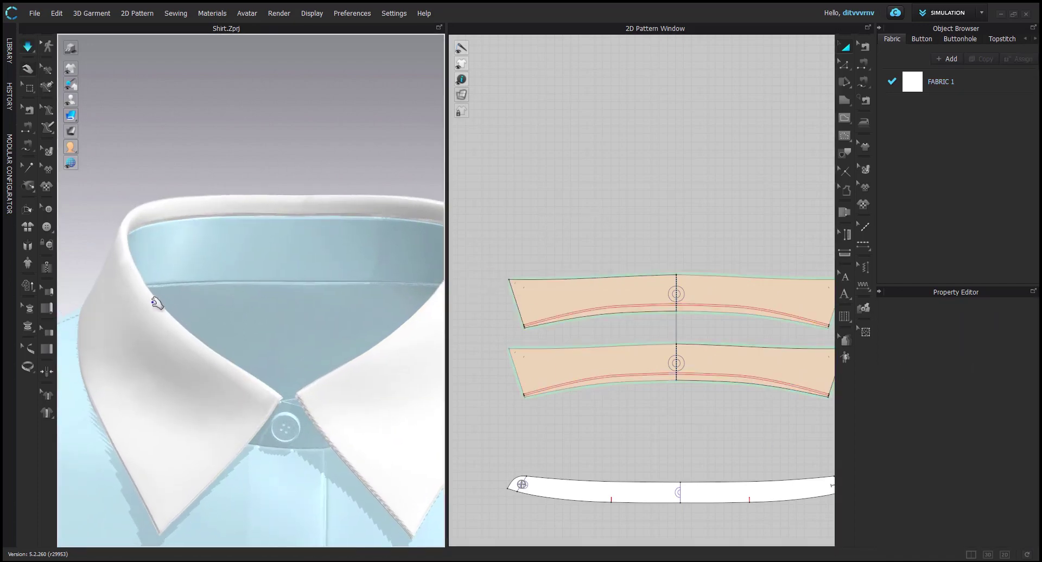
key(space)
right_drag(204, 360, 235, 350)
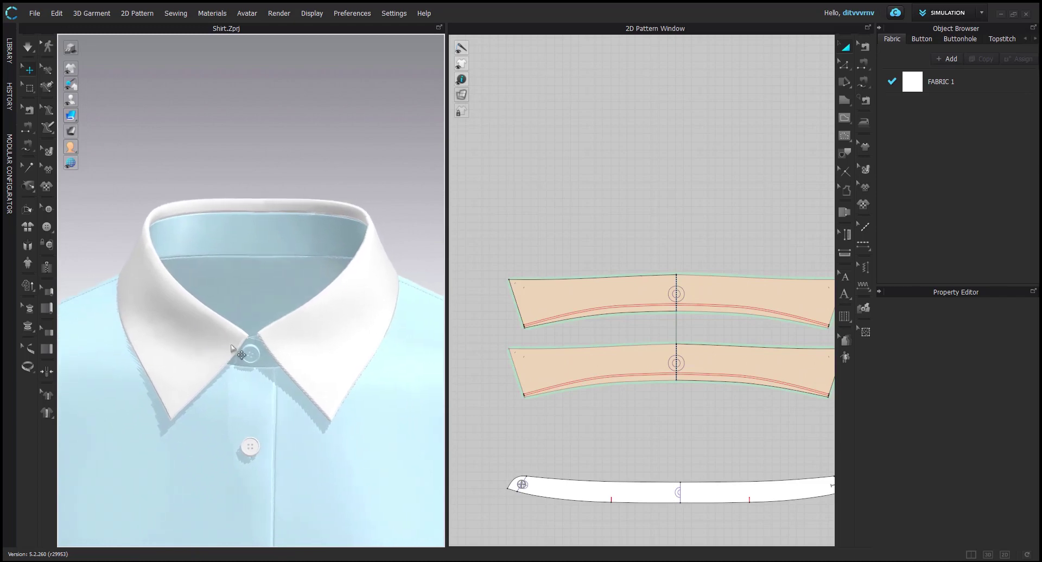
Examine the collar's rolled fold edge up close from the side, from the front and around the neck opening
scroll(235, 350, up, 2)
scroll(660, 345, down, 1)
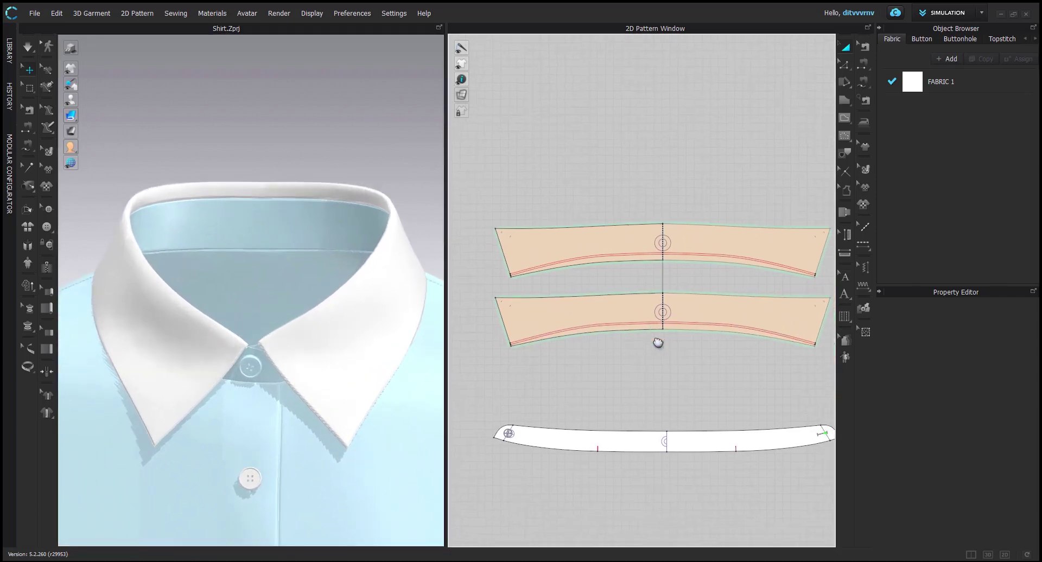
scroll(193, 291, up, 2)
right_drag(193, 291, 186, 317)
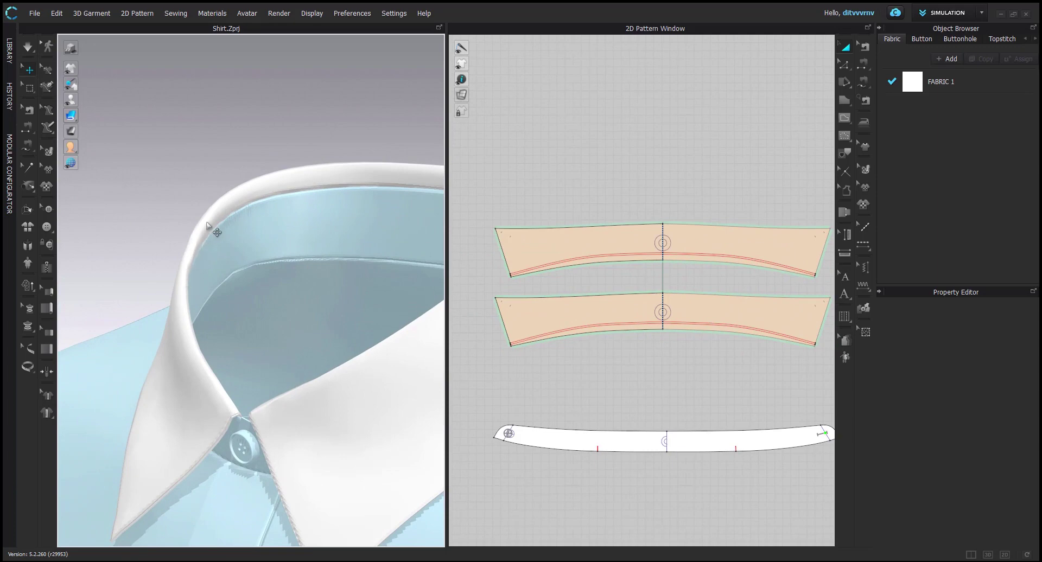
scroll(255, 405, up, 2)
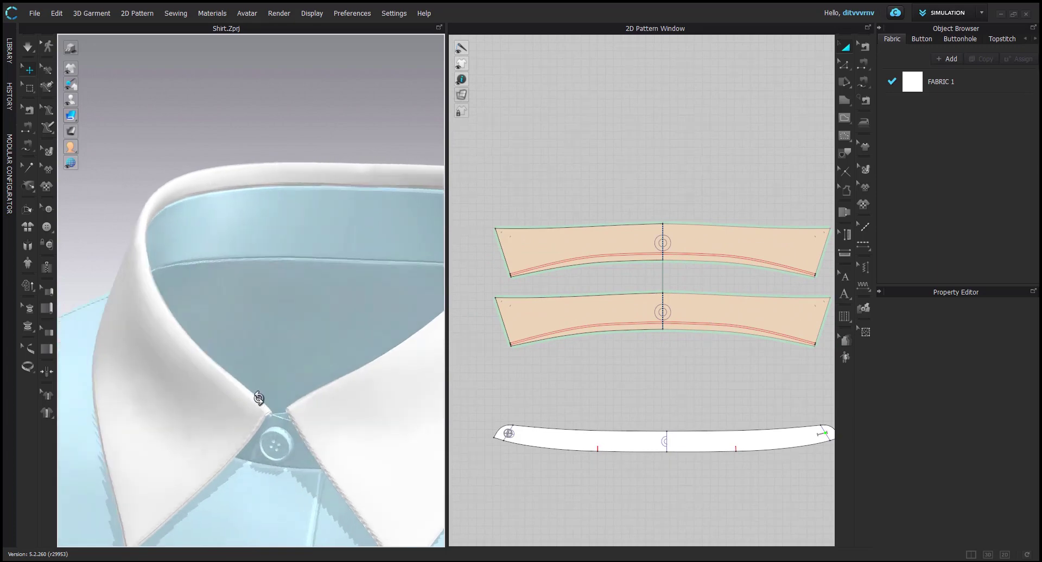
right_drag(260, 402, 303, 413)
right_drag(344, 293, 291, 330)
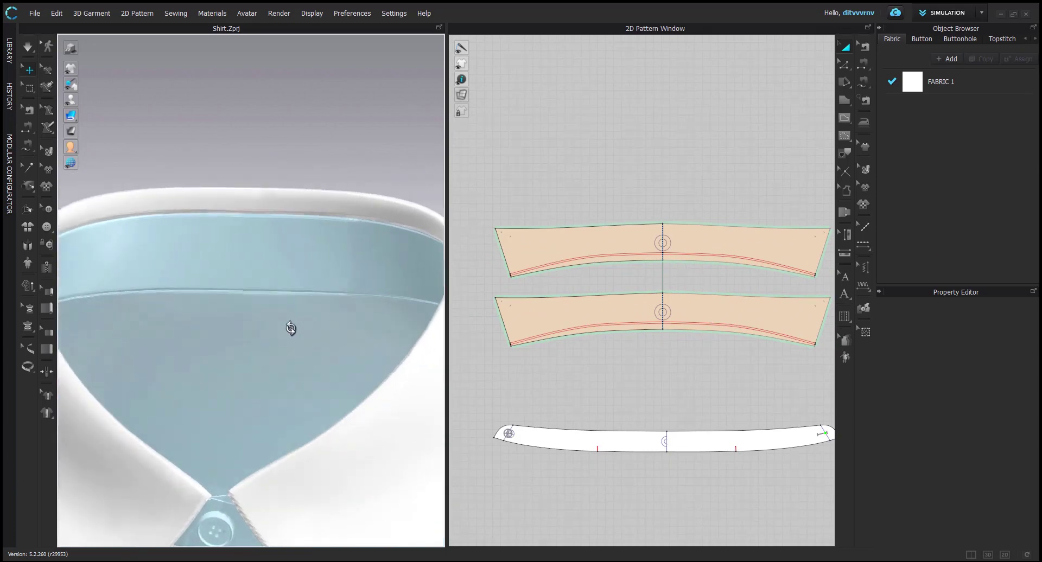
scroll(291, 330, down, 2)
middle_drag(283, 374, 287, 320)
right_drag(286, 320, 305, 319)
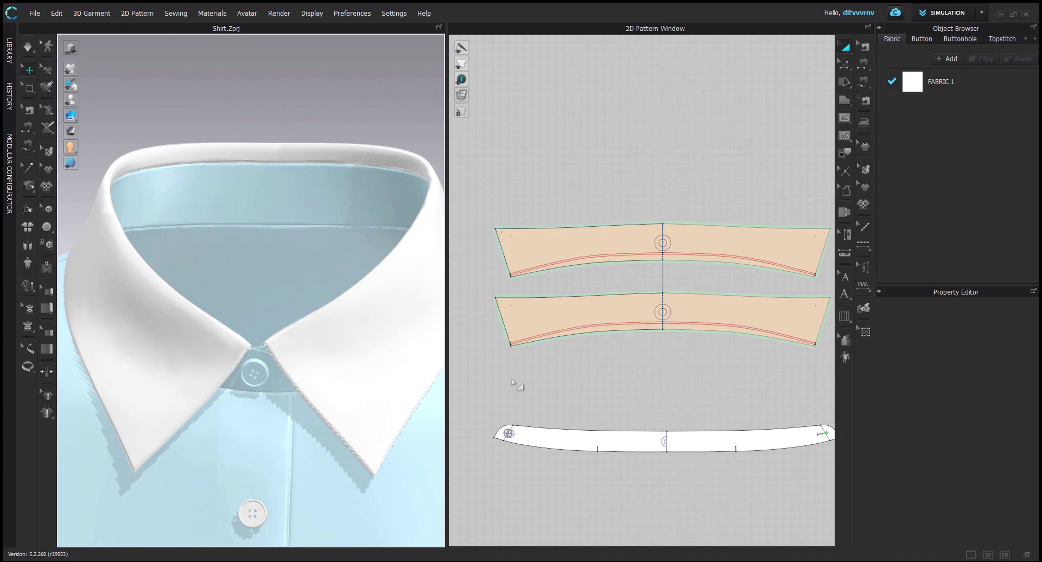
right_drag(337, 396, 295, 378)
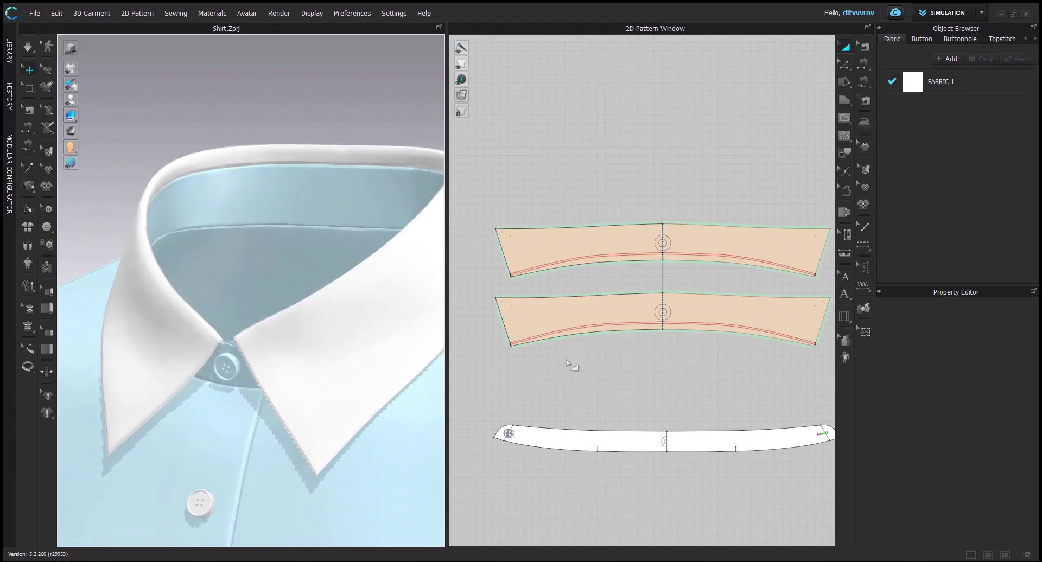
middle_drag(496, 366, 535, 370)
mouse_move(269, 364)
right_down()
mouse_move(236, 353)
mouse_move(276, 363)
right_up()
Set the Fold Angle of the upper collar pattern's two fold lines to 100 and start the simulation
scroll(595, 339, up, 3)
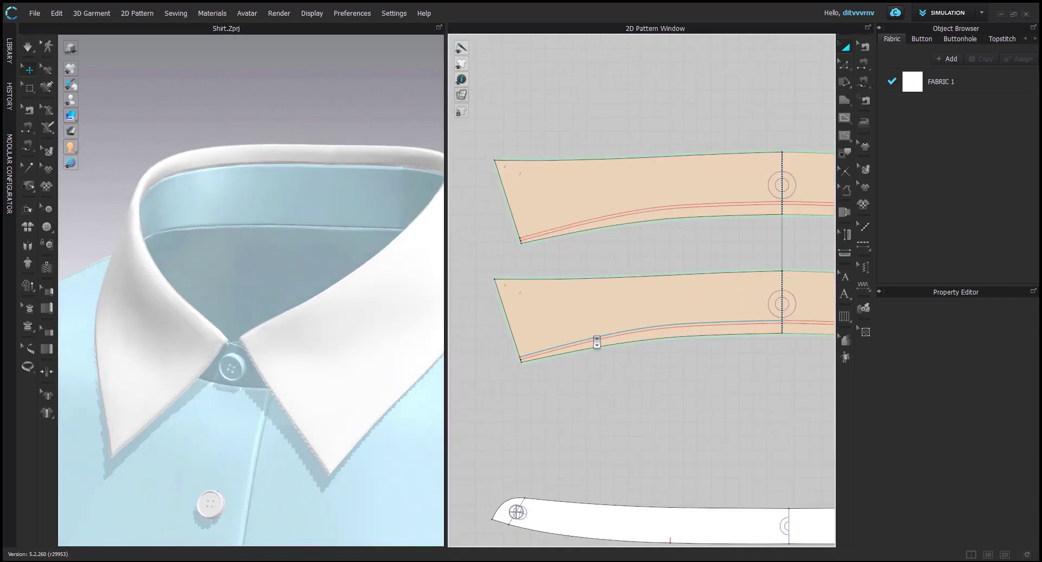
scroll(590, 239, up, 3)
click(581, 225)
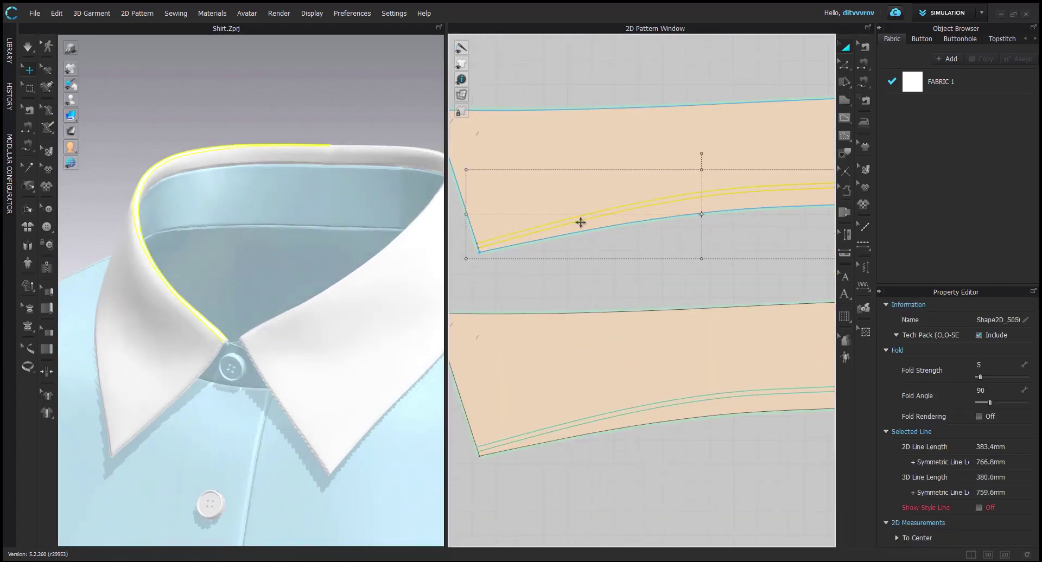
click(999, 391)
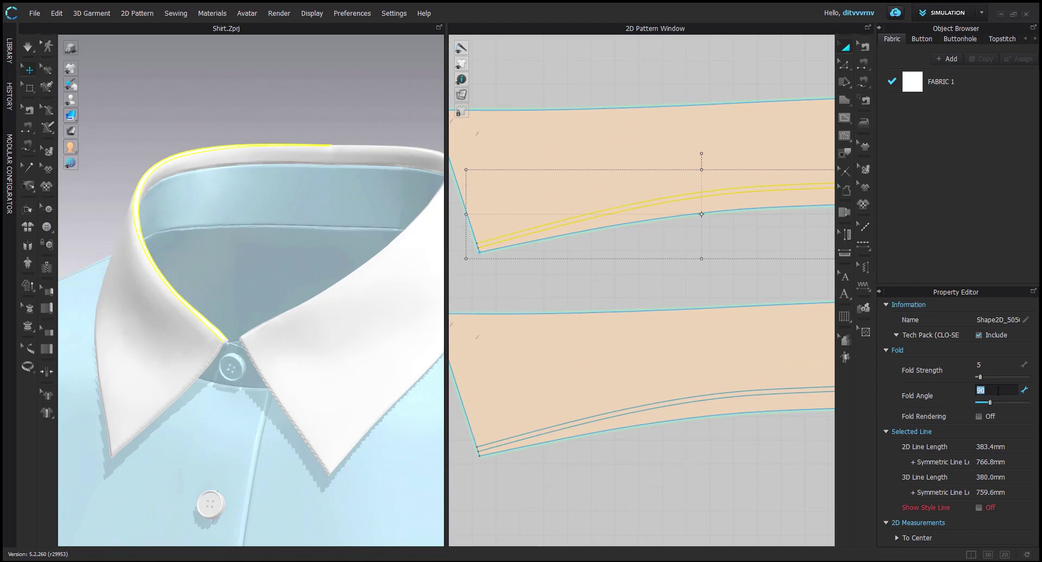
text(100)
key(Return)
click(619, 500)
key(space)
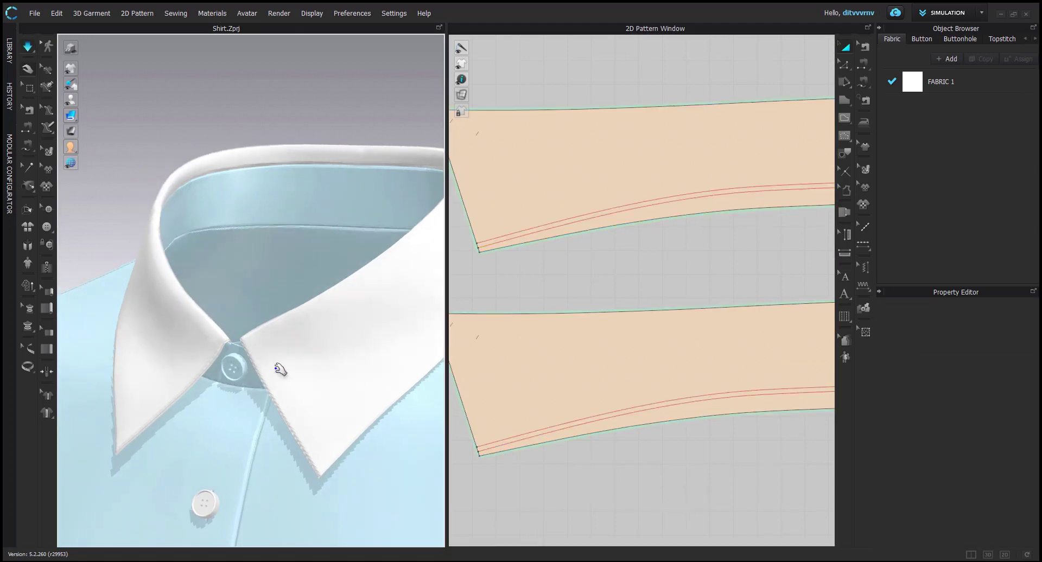
Set the Fold Angle of the lower collar pattern's two fold lines to 100
right_drag(277, 364, 219, 342)
click(210, 311)
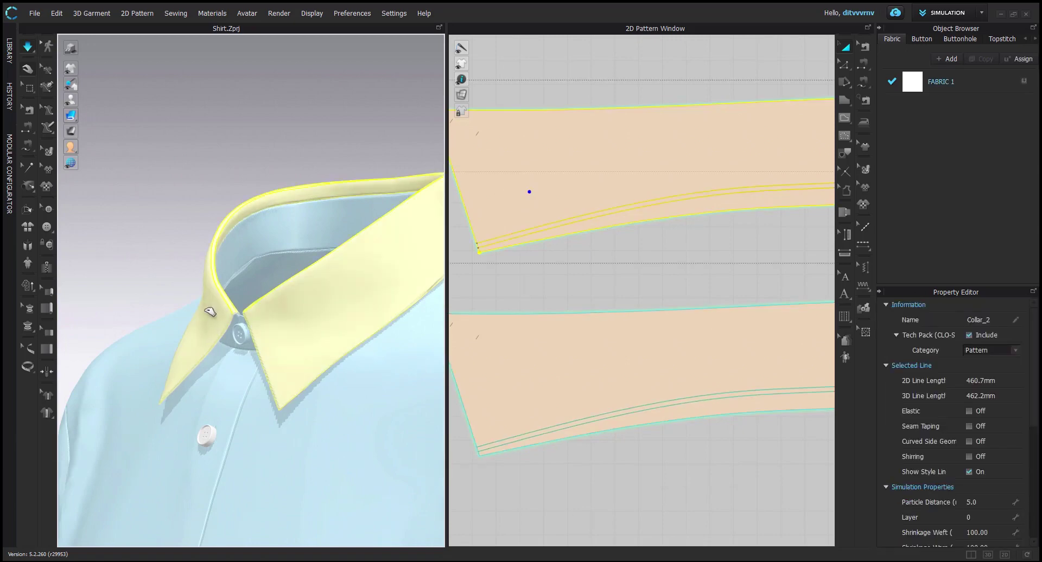
click(584, 422)
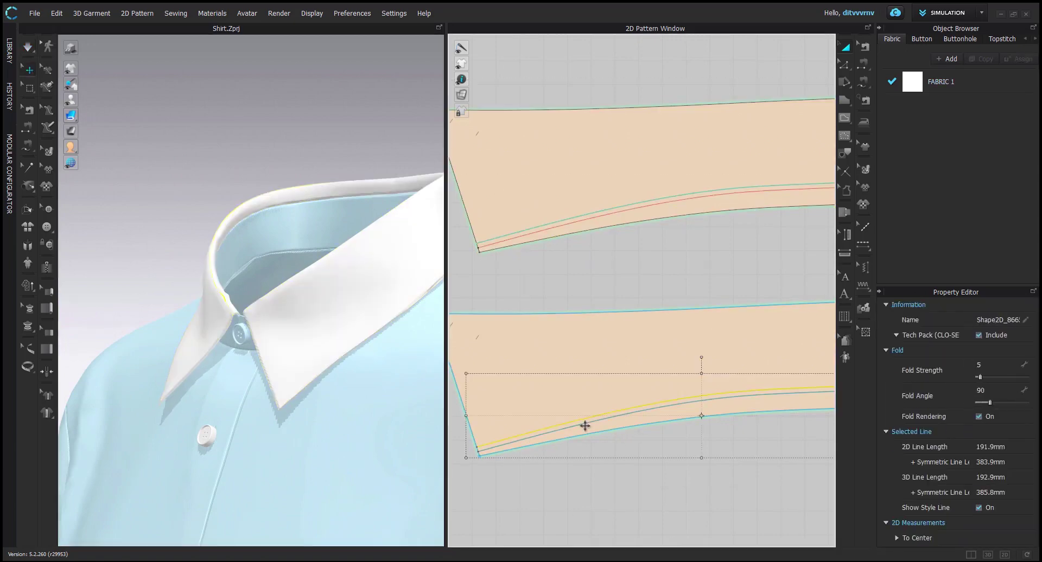
double_click(980, 390)
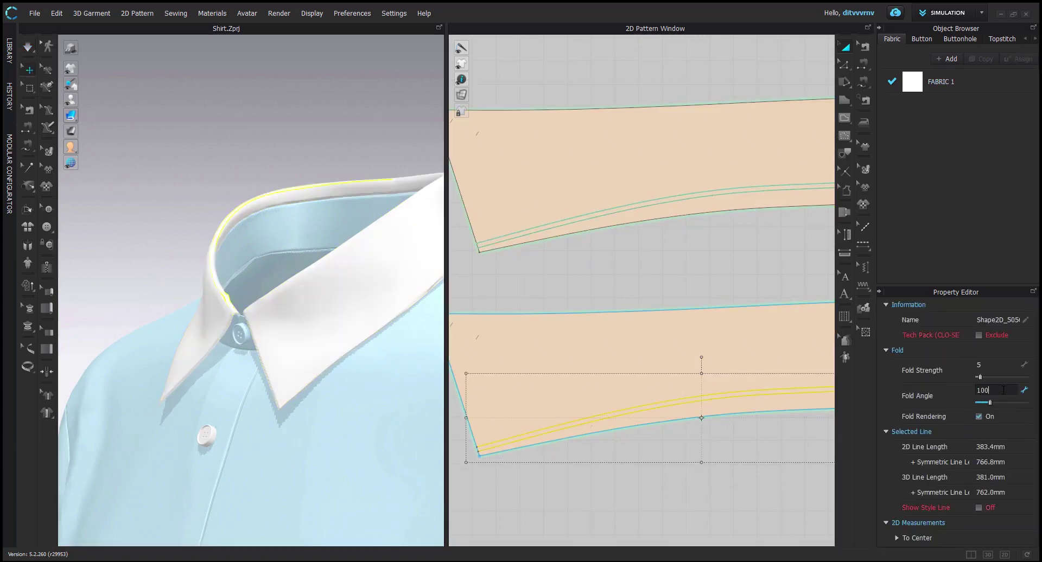
key(Return)
click(491, 481)
Simulate the garment with the new fold angles and inspect the collar roll from the side and front
scroll(208, 299, up, 3)
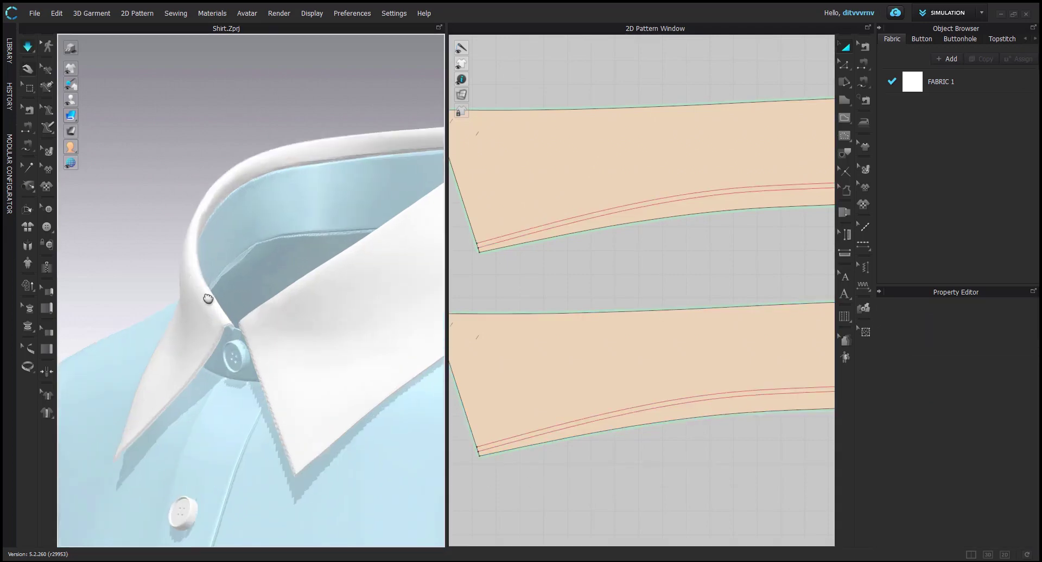
right_drag(208, 298, 216, 259)
click(222, 262)
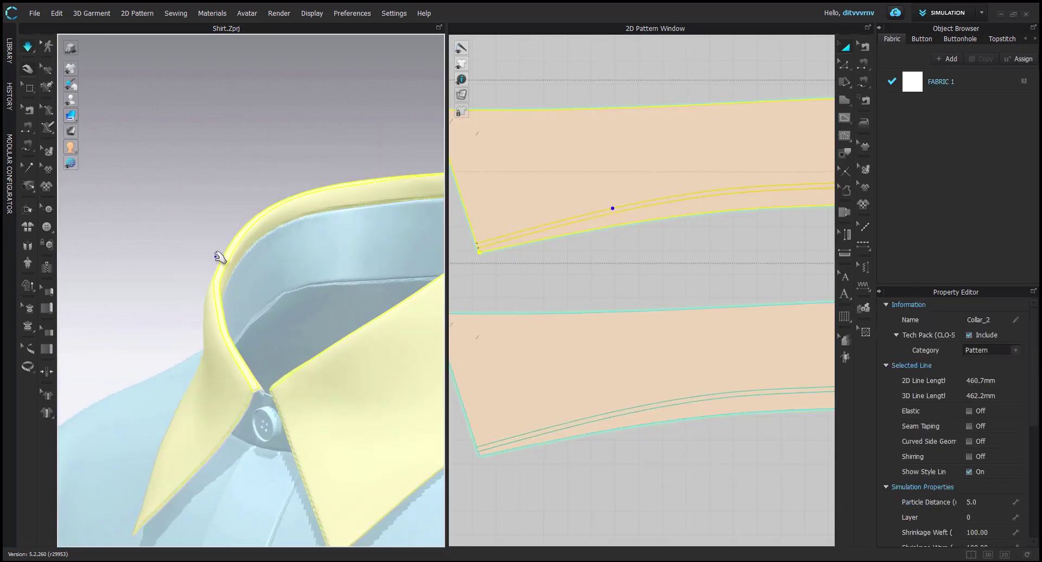
click(168, 268)
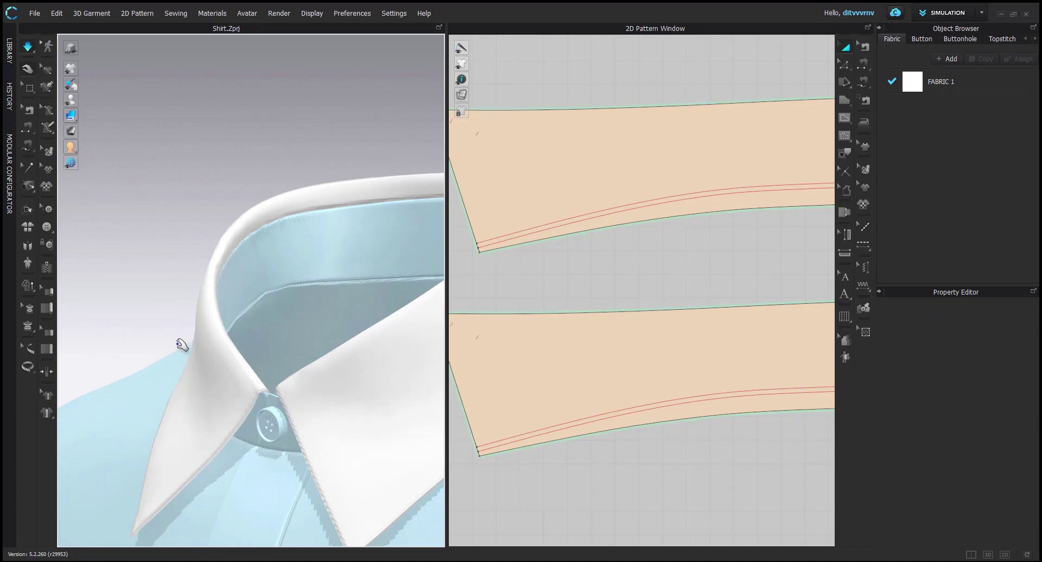
right_drag(226, 365, 243, 389)
click(140, 323)
scroll(192, 364, up, 3)
click(351, 226)
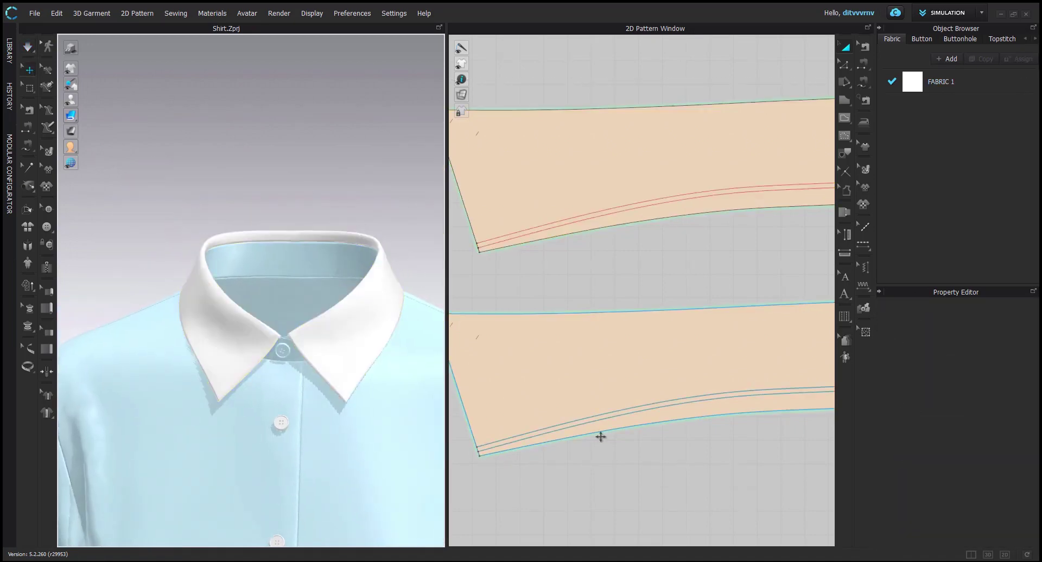
Review the fold settings of the fold lines on the lower and upper collar patterns, along with the upper collar piece's properties
click(606, 415)
click(606, 416)
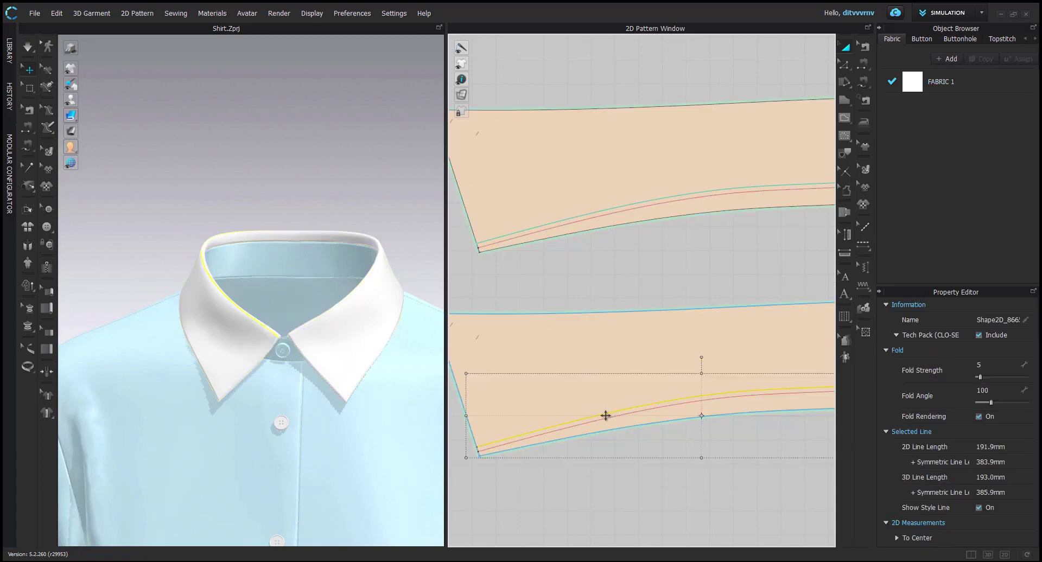
click(576, 441)
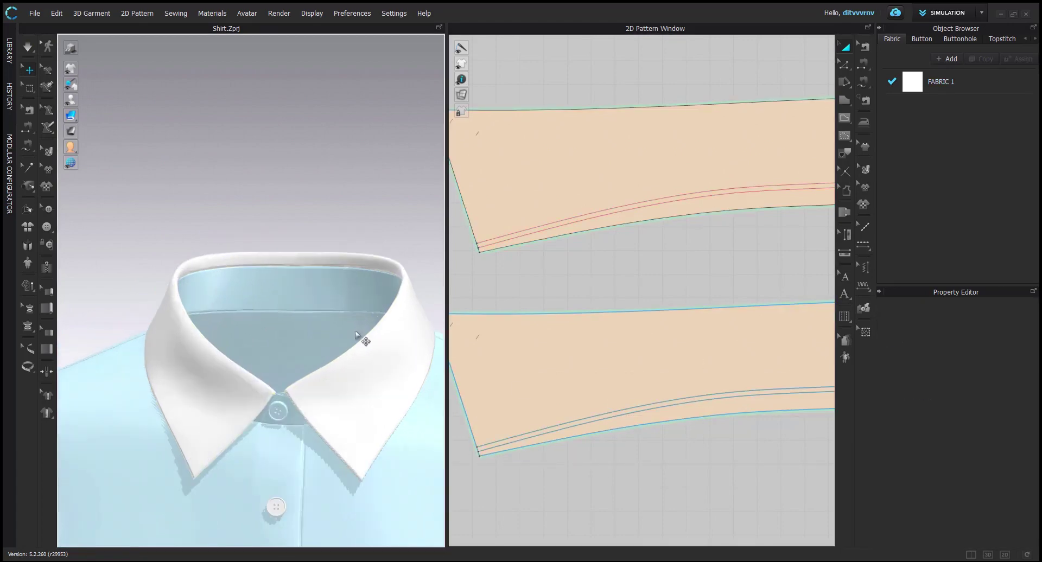
right_drag(355, 330, 332, 338)
middle_drag(331, 337, 313, 326)
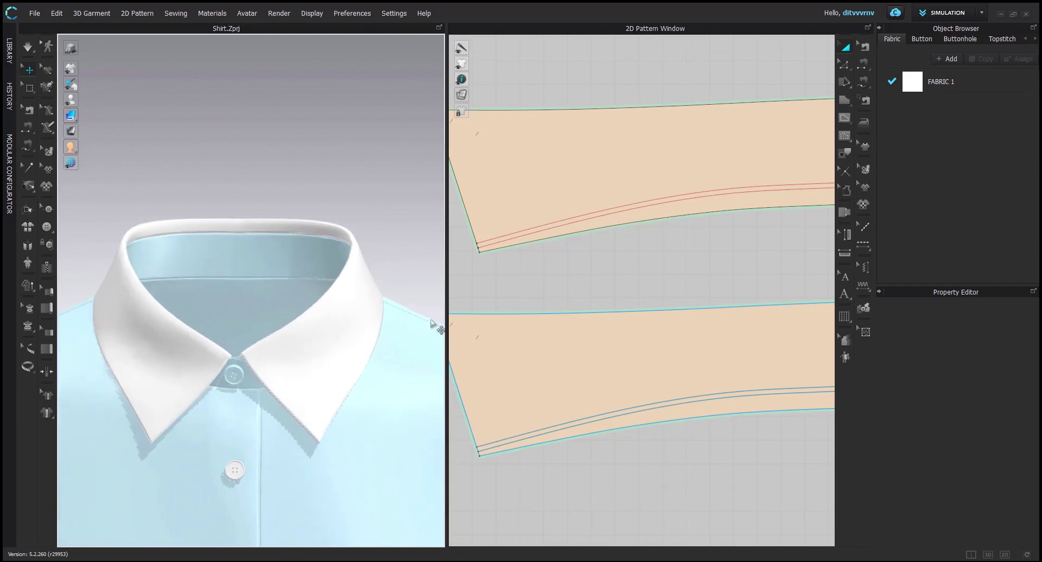
scroll(702, 344, down, 5)
middle_drag(663, 339, 641, 328)
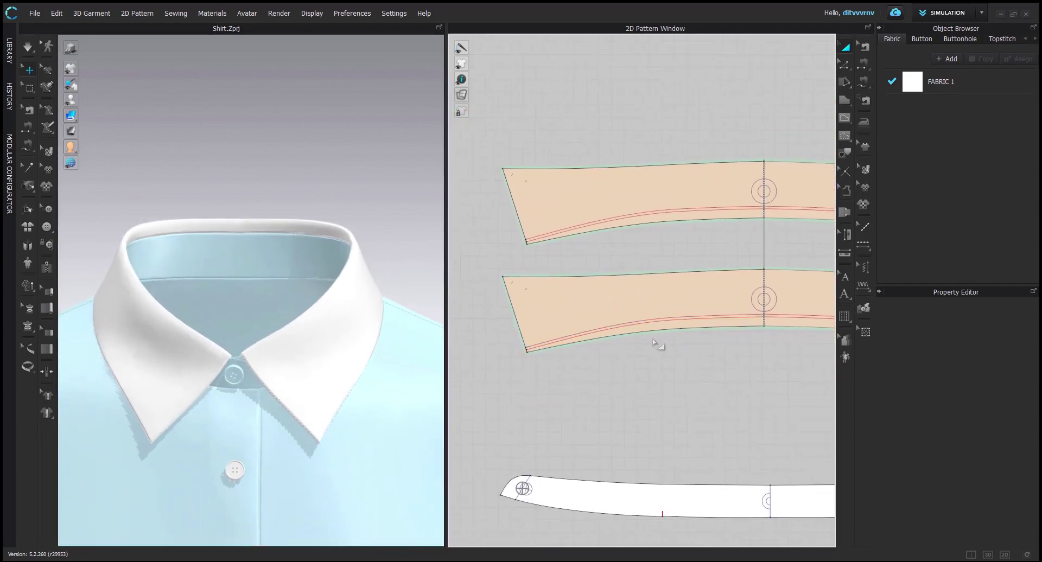
click(620, 323)
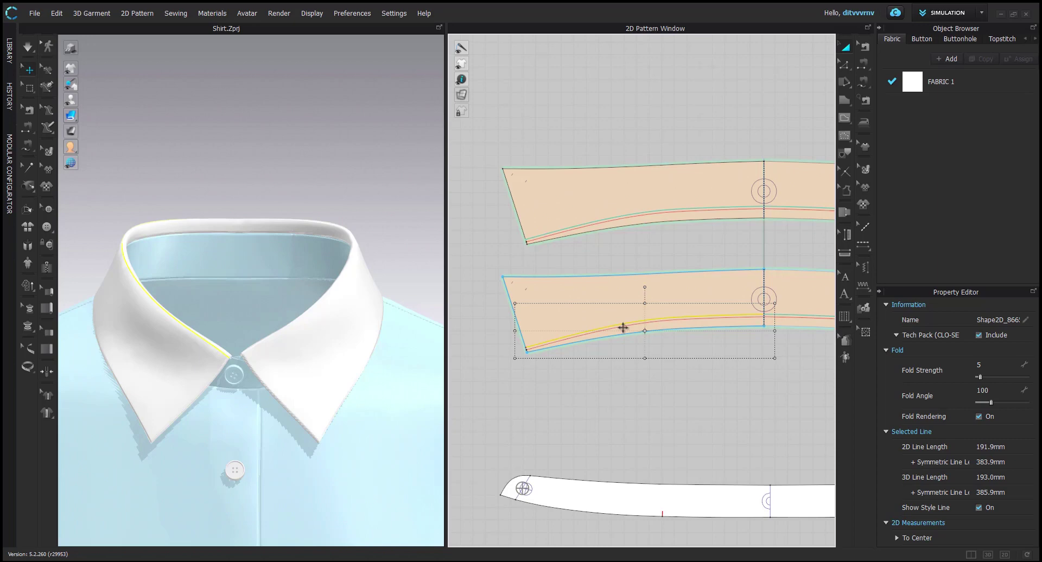
click(316, 349)
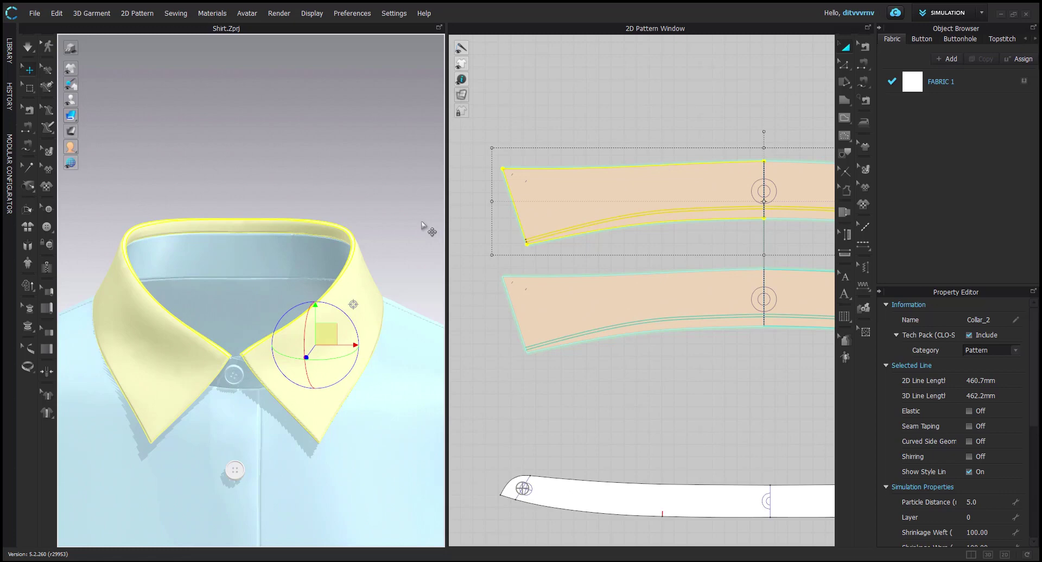
click(384, 216)
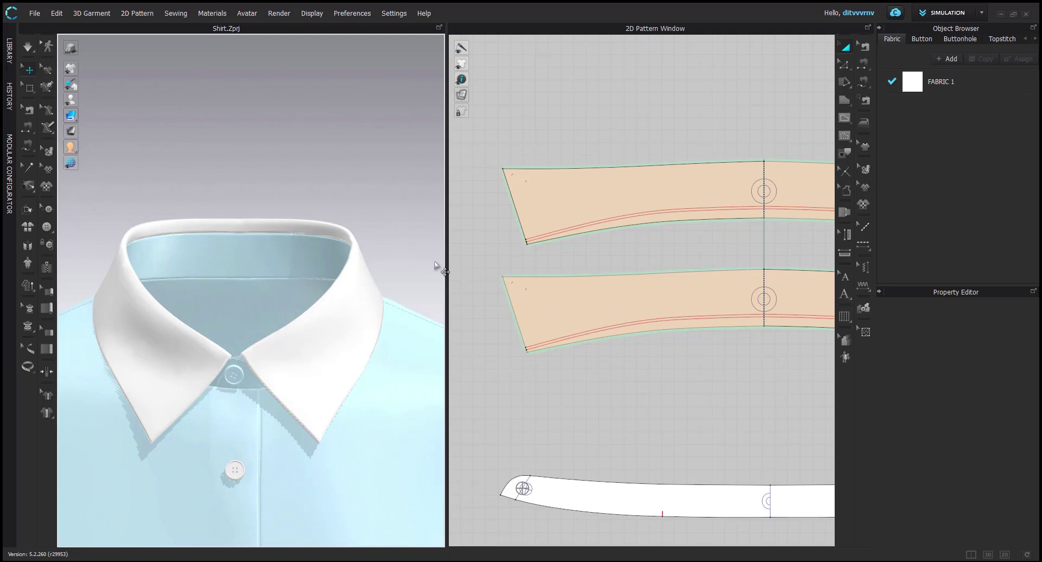
click(550, 234)
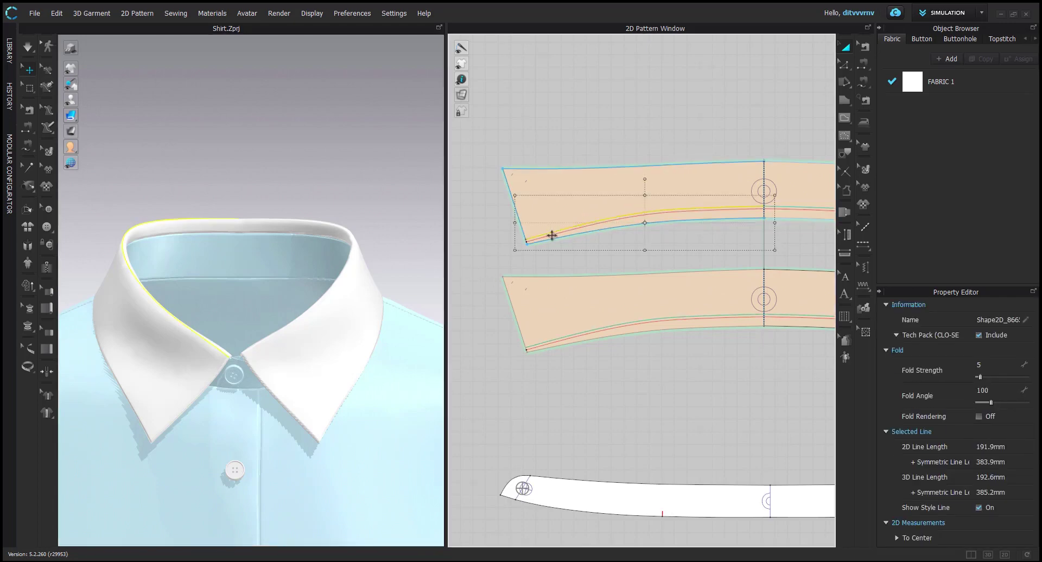
click(472, 264)
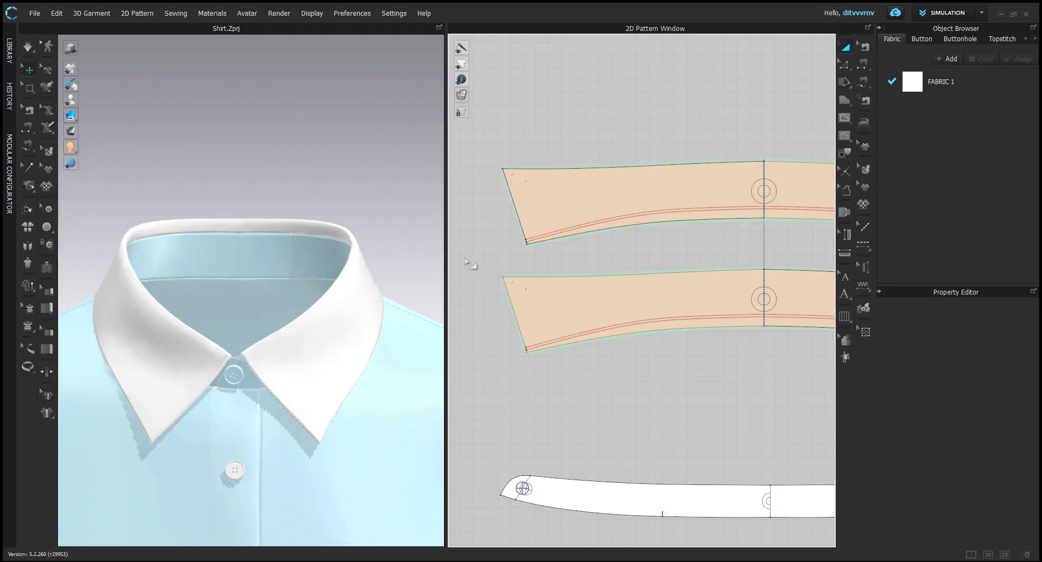
Examine the simulated collar from the front, both on the whole upper shirt and close up around the roll and collar points
mouse_move(380, 242)
right_down()
mouse_move(315, 240)
mouse_move(369, 240)
right_up()
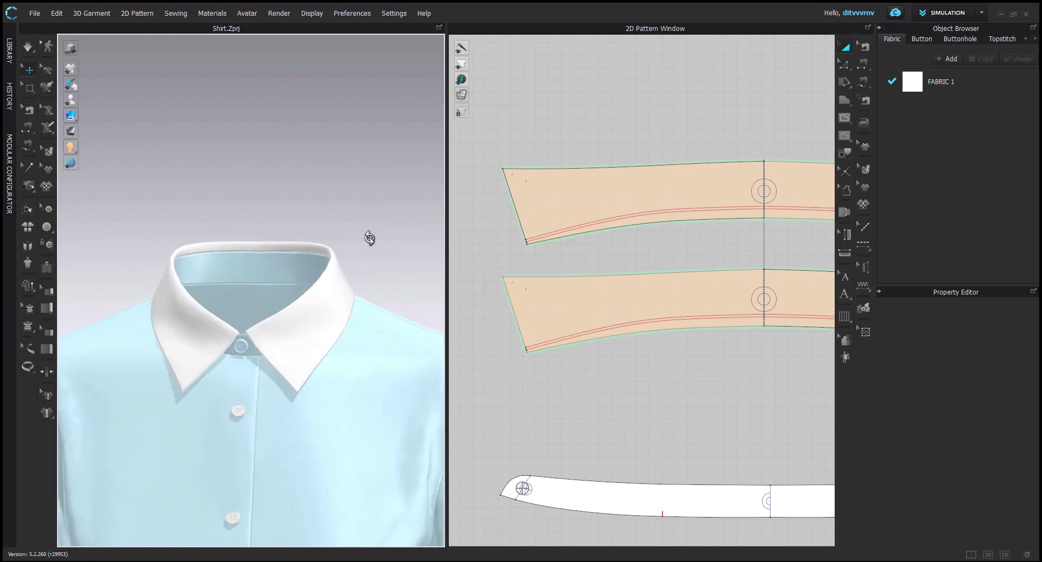
middle_drag(358, 254, 363, 206)
middle_drag(343, 282, 346, 195)
scroll(342, 223, up, 2)
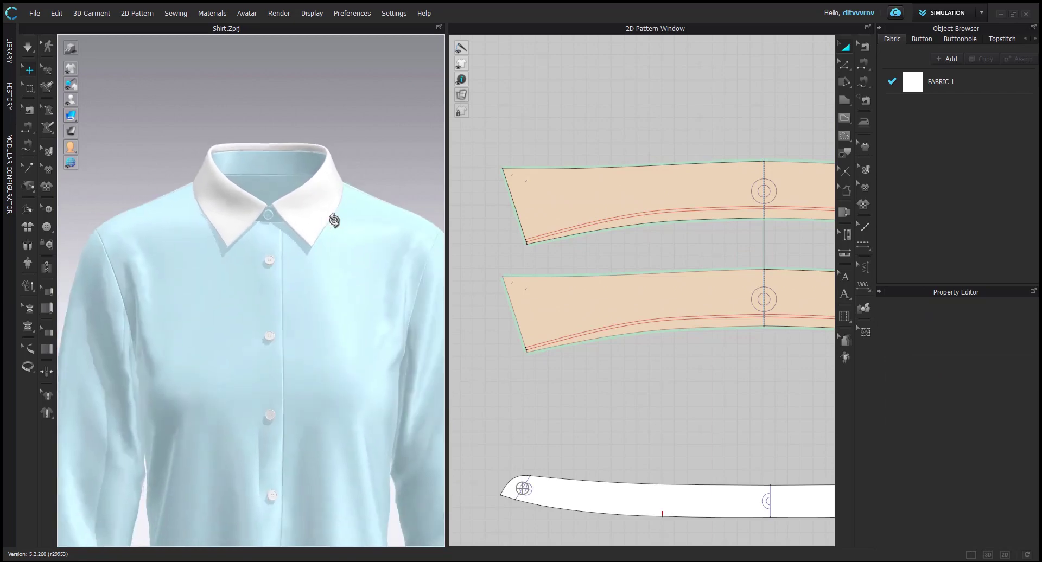
scroll(295, 325, up, 4)
scroll(301, 331, down, 2)
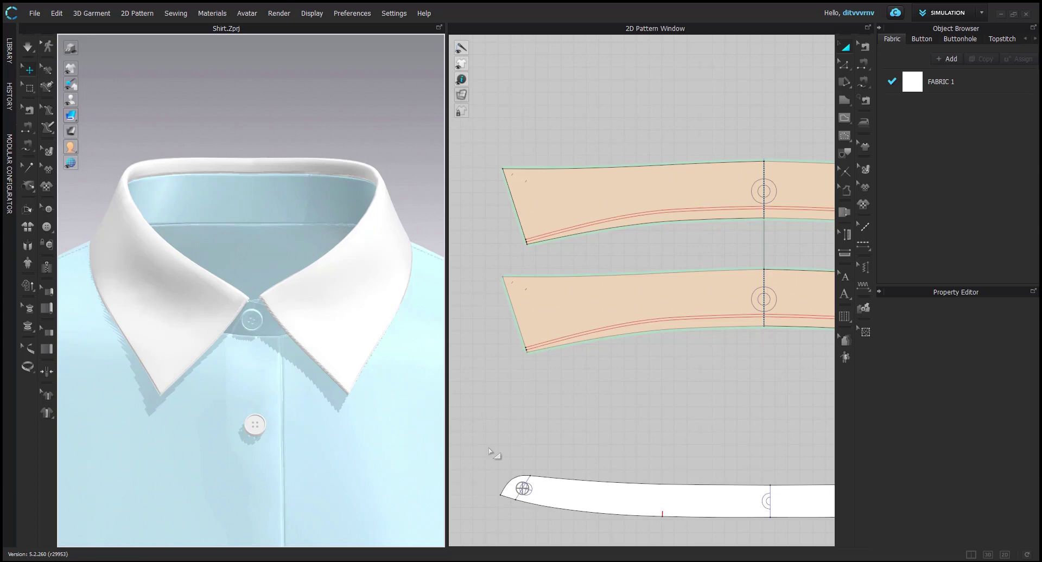
mouse_move(361, 400)
right_down()
mouse_move(337, 398)
mouse_move(349, 395)
right_up()
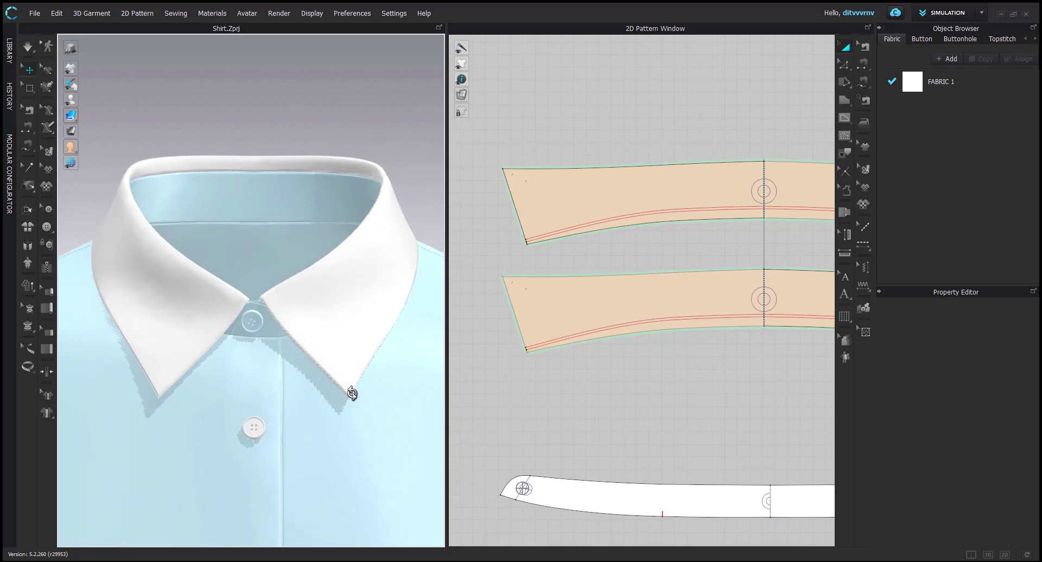